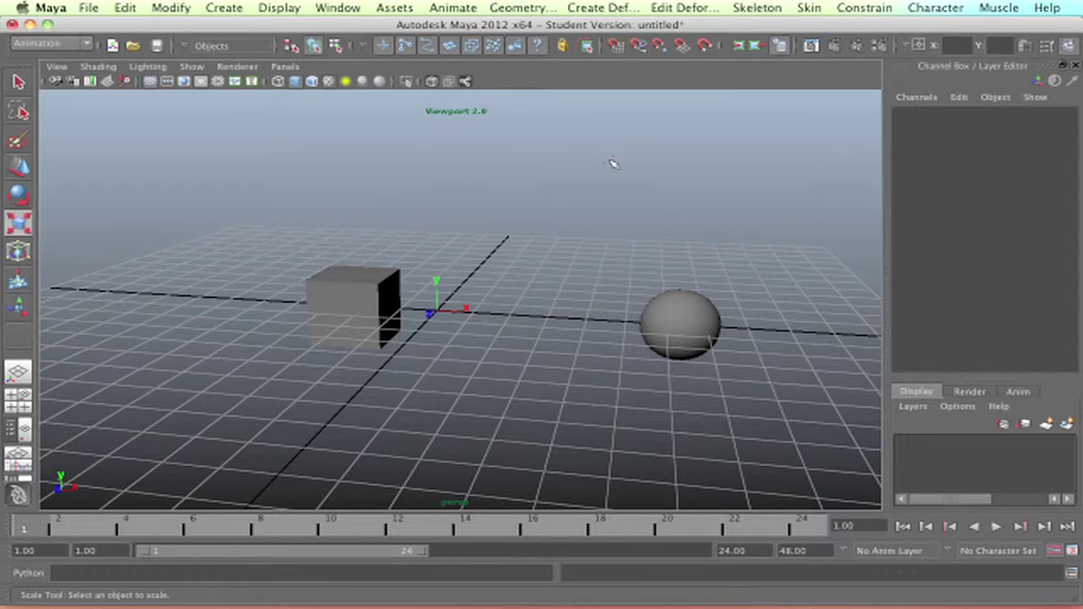
Parent the cube to the sphere so that the sphere is the parent.
alt+drag(483, 333, 465, 369)
click(338, 286)
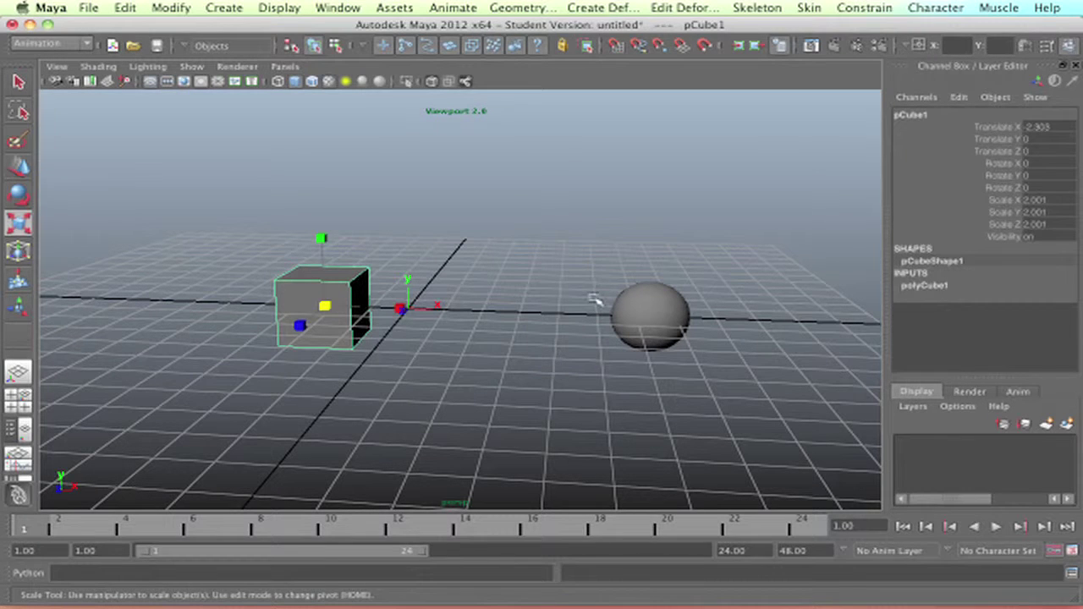
key(q)
click(668, 310)
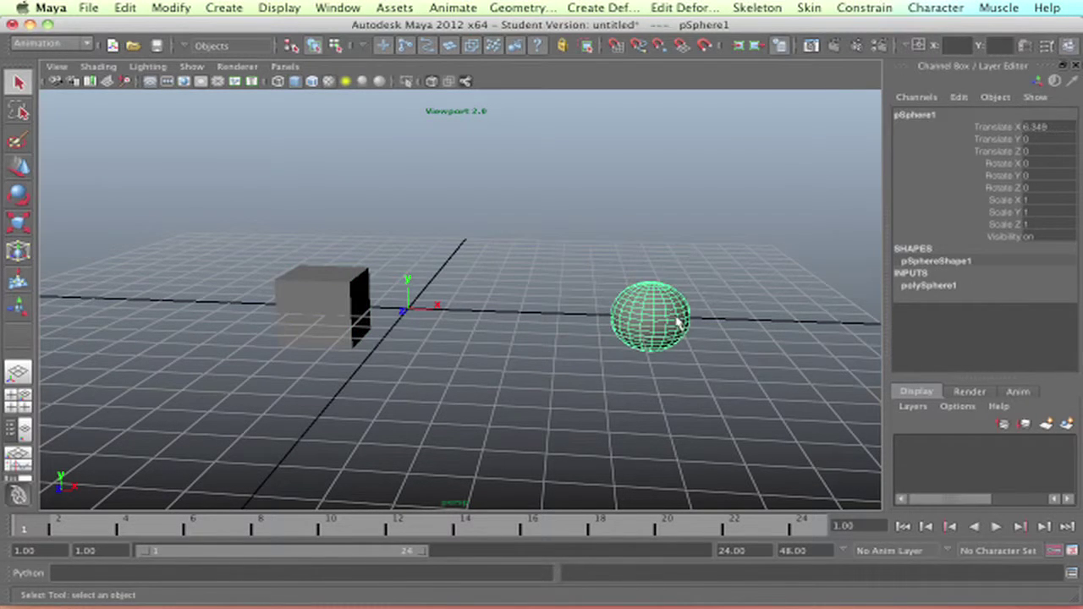
click(331, 302)
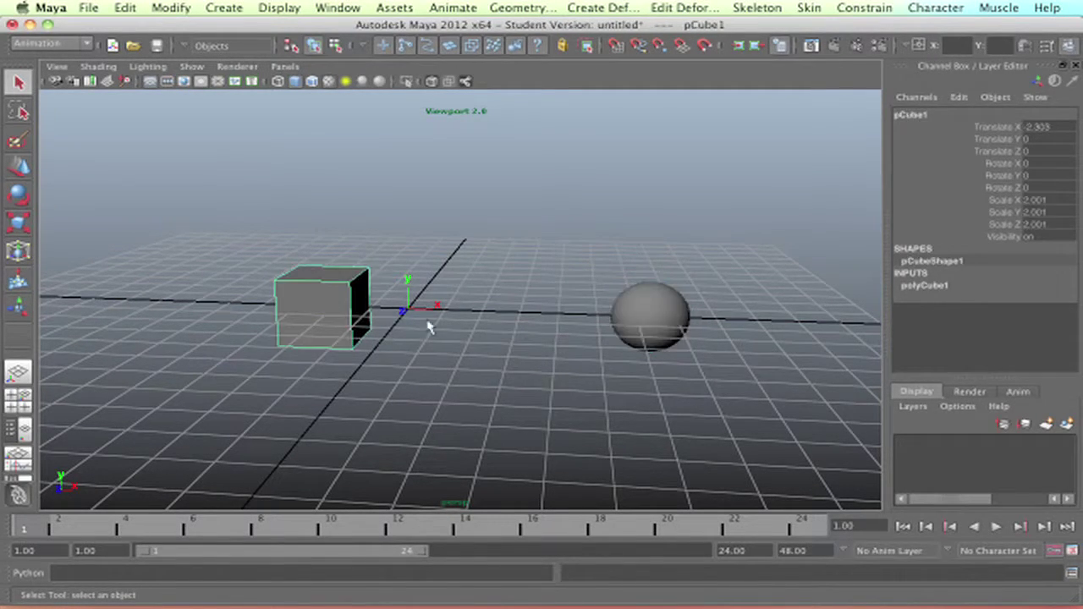
shift+click(668, 313)
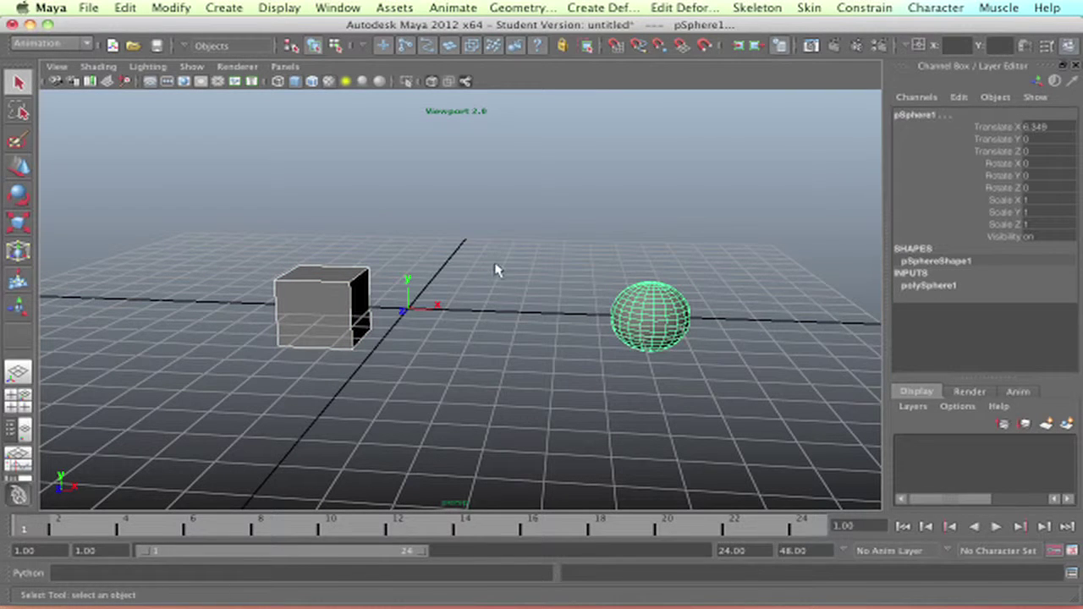
click(90, 10)
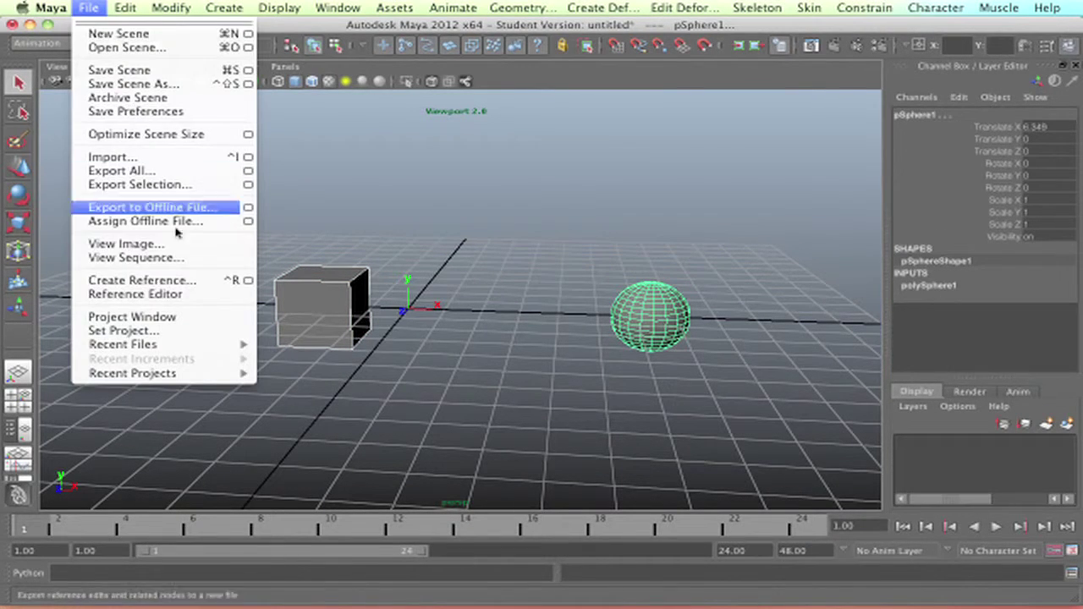
mouse_move(125, 10)
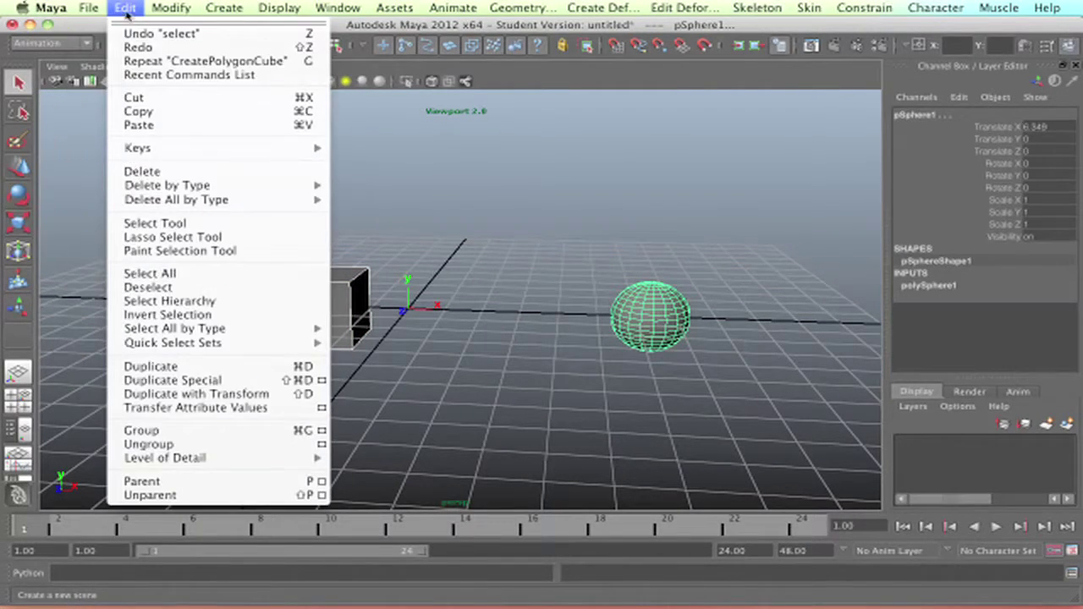
click(203, 488)
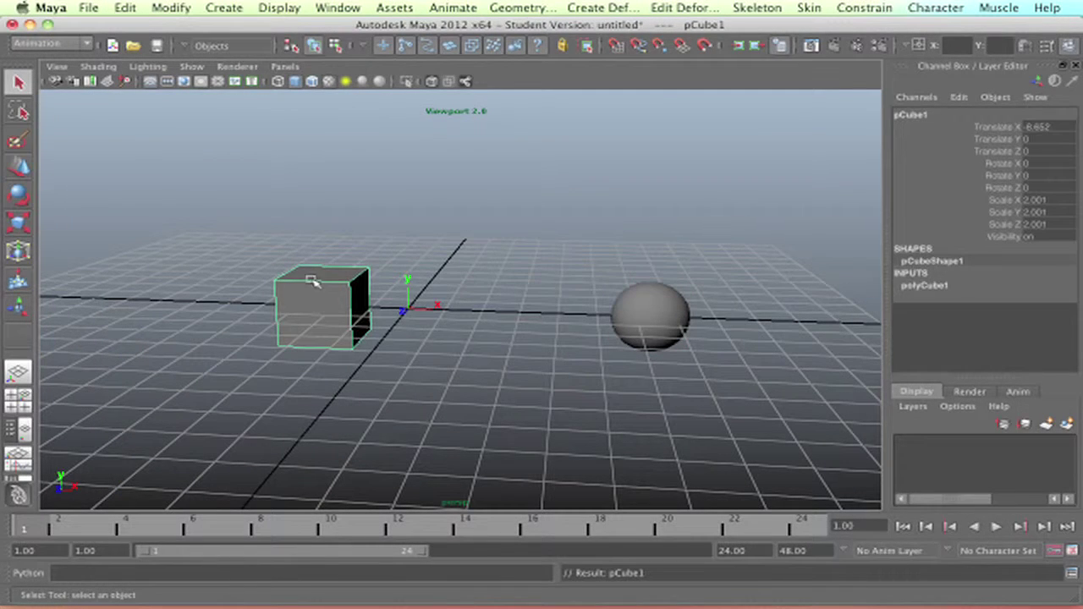
Try moving, rotating and scaling the sphere to test the parenting, undoing the trial transforms.
click(681, 297)
key(w)
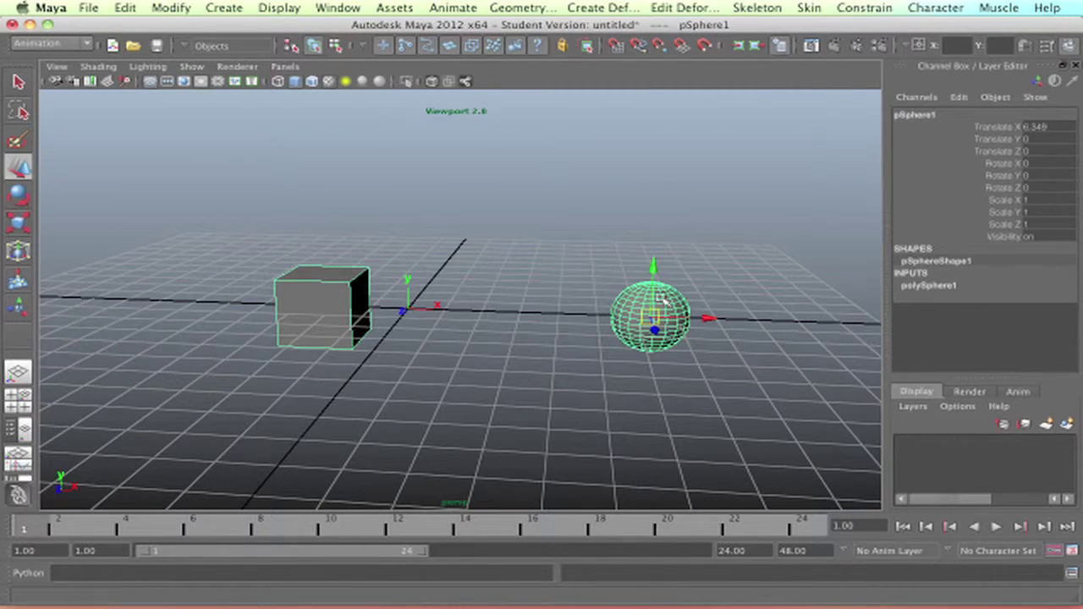
drag(657, 281, 624, 256)
key(ctrl+z)
key(e)
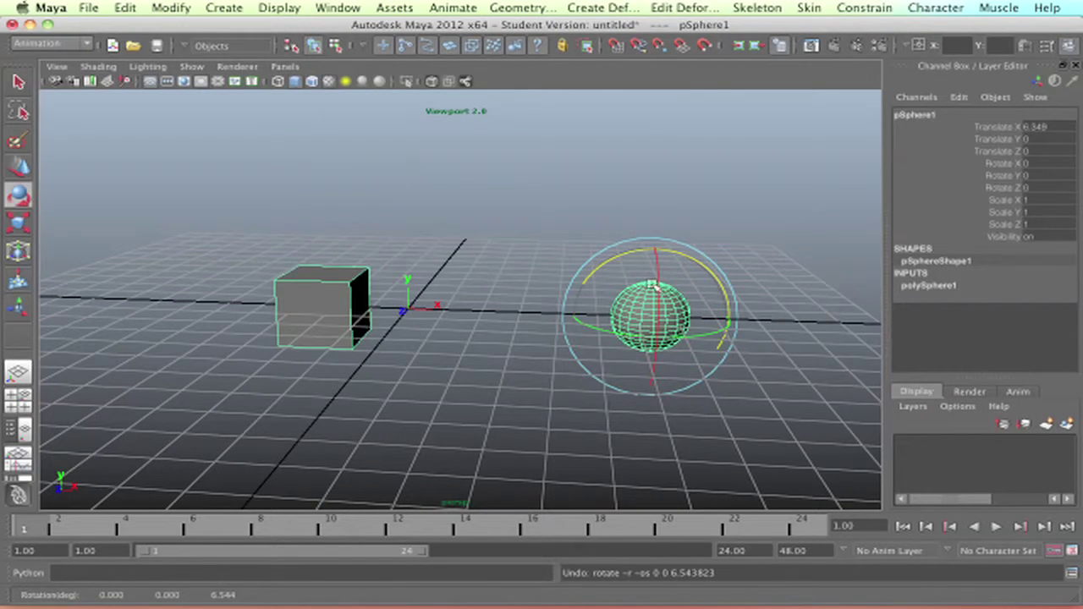
key(r)
mouse_move(650, 317)
mouse_down()
mouse_move(676, 313)
mouse_move(635, 305)
mouse_up()
Unparent the cube from the sphere.
click(557, 265)
click(354, 345)
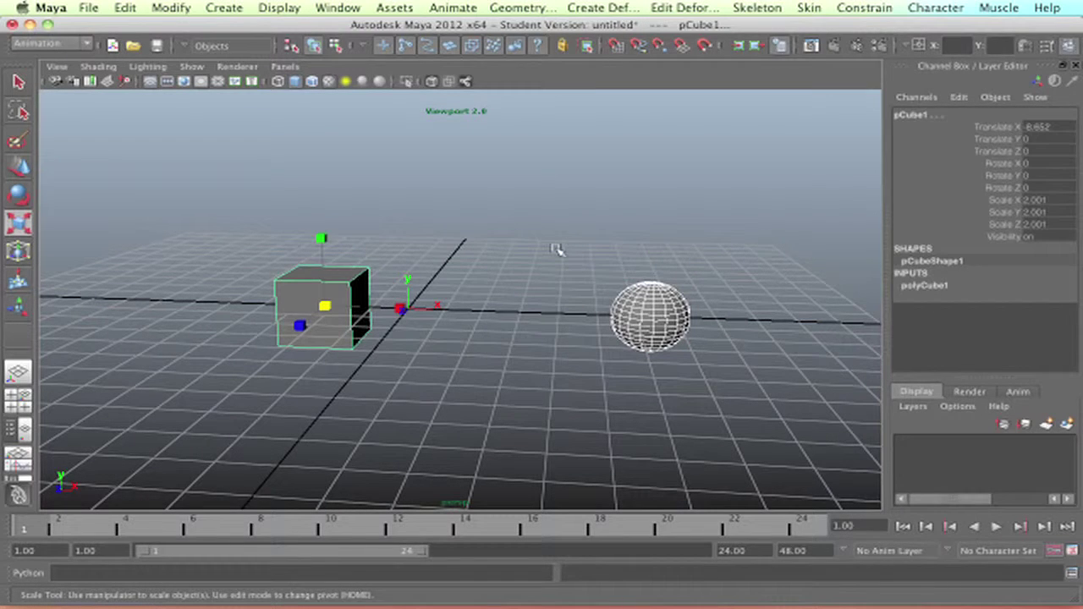
key(shift+p)
Select the cube and the sphere together and open the Outliner.
click(651, 326)
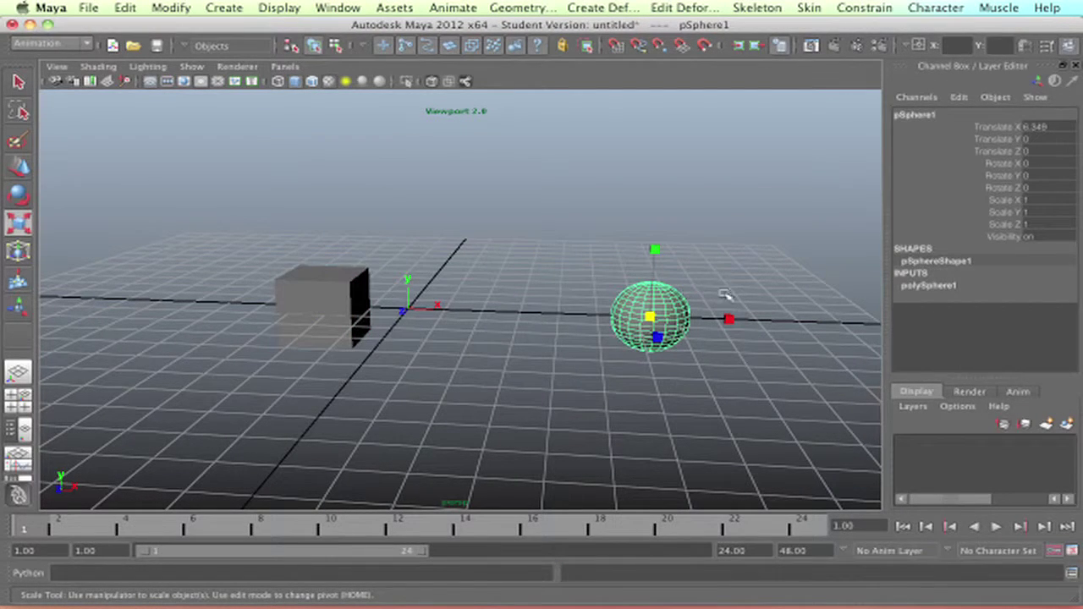
click(337, 285)
shift+click(666, 297)
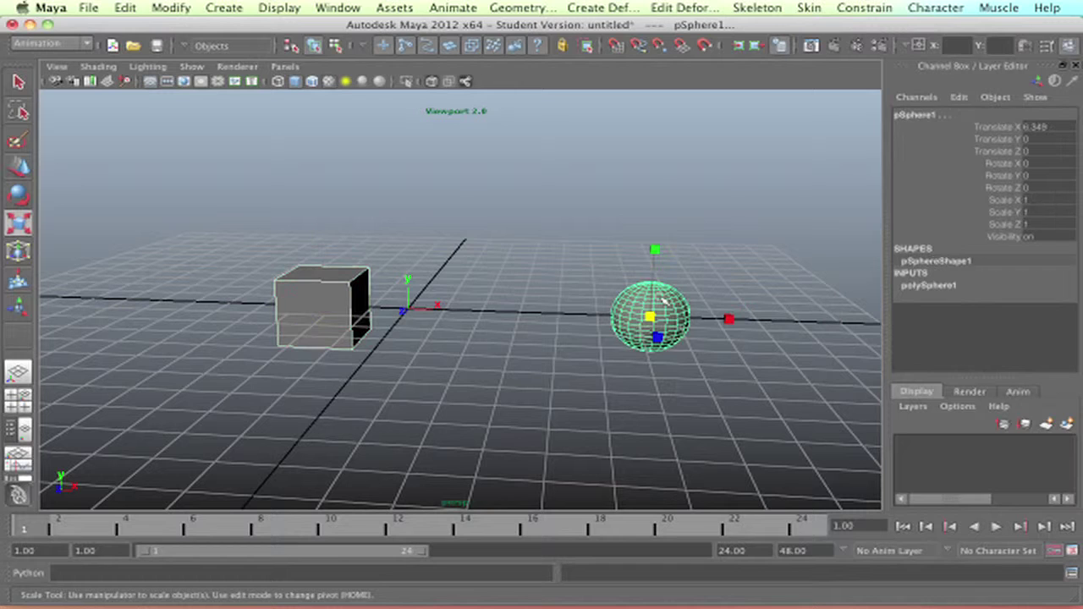
click(338, 9)
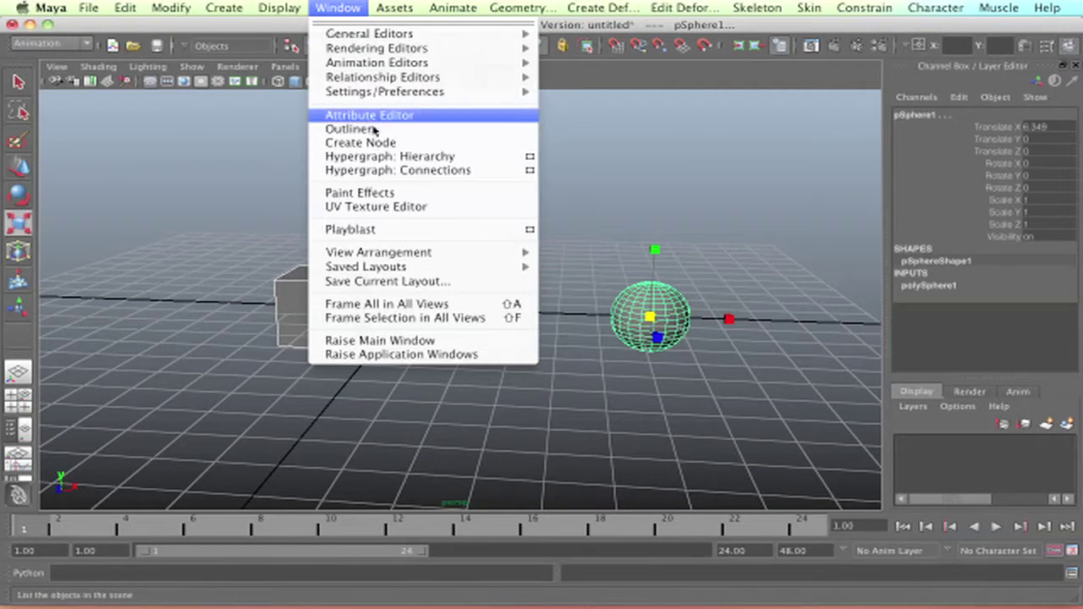
click(372, 129)
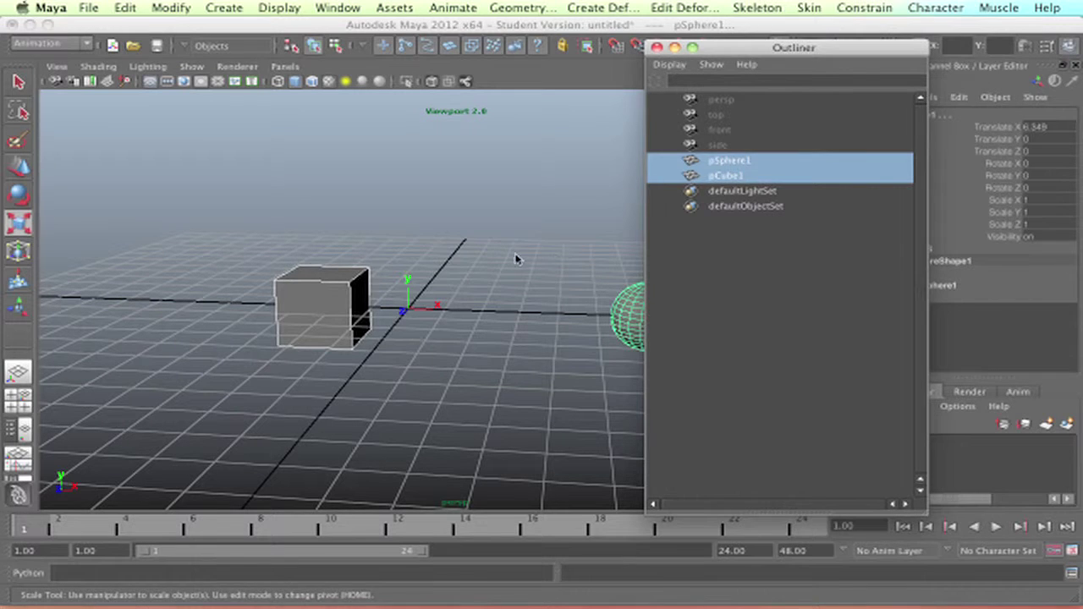
Parent pCube1 under pSphere1 and expand pSphere1 in the Outliner to show its child.
click(348, 298)
shift+click(630, 310)
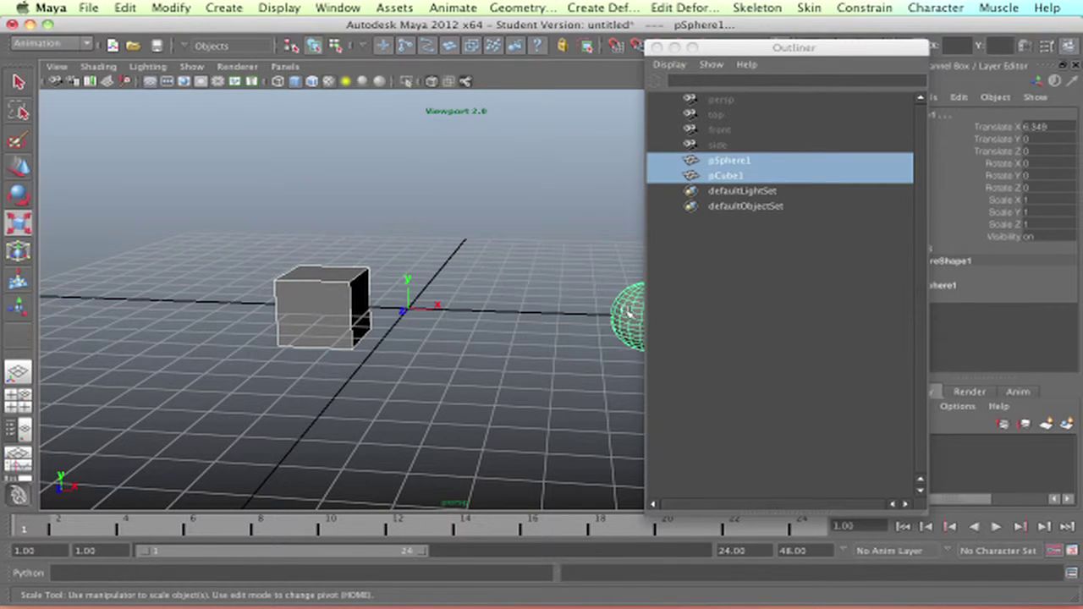
key(p)
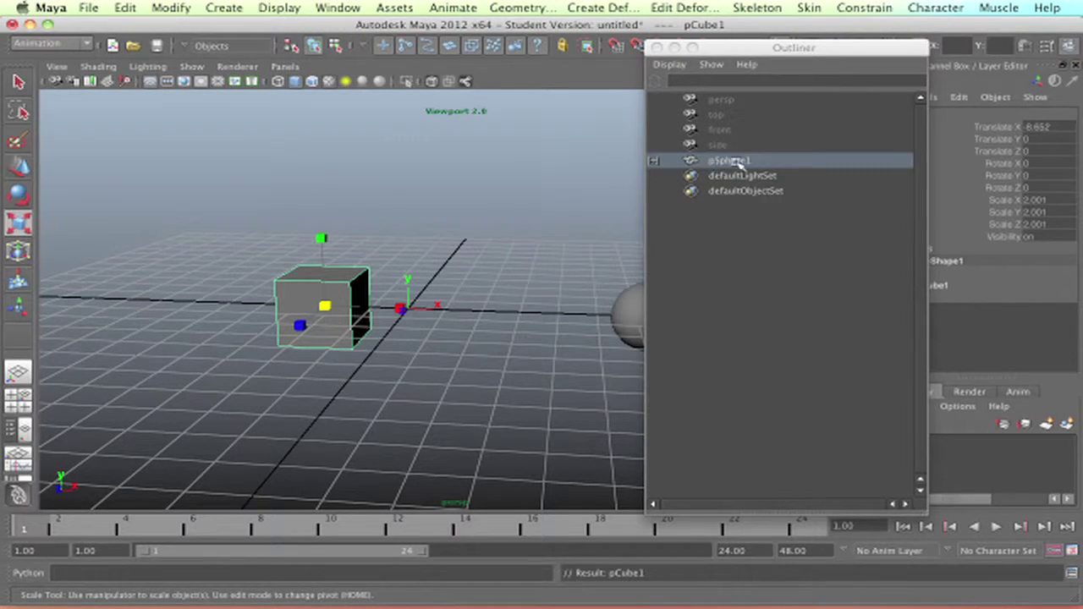
click(653, 160)
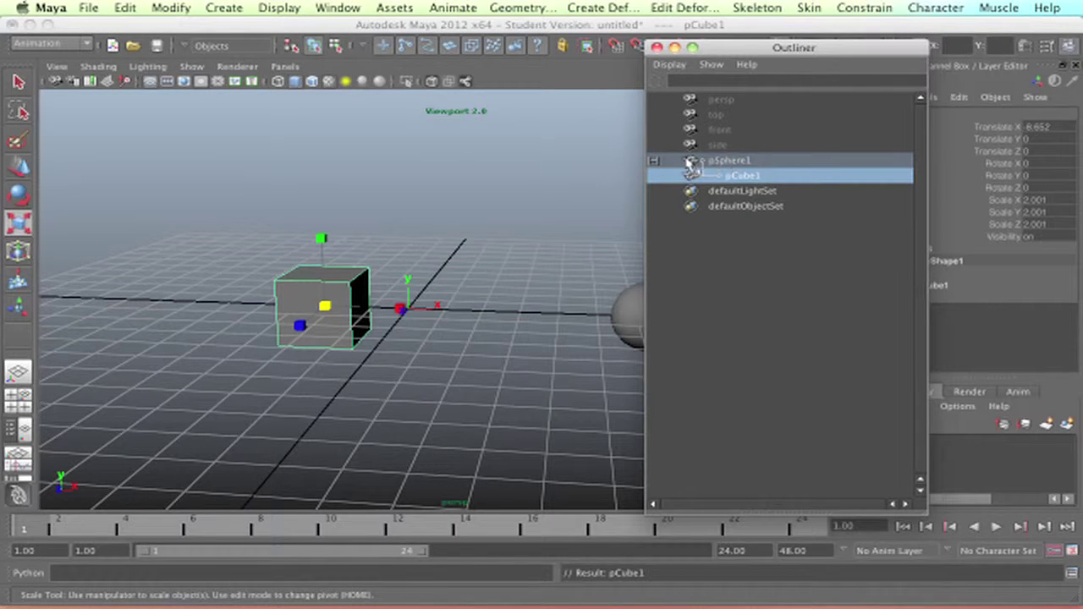
Try moving the parent sphere up about 0.175 units in Y, and undo the move.
click(730, 161)
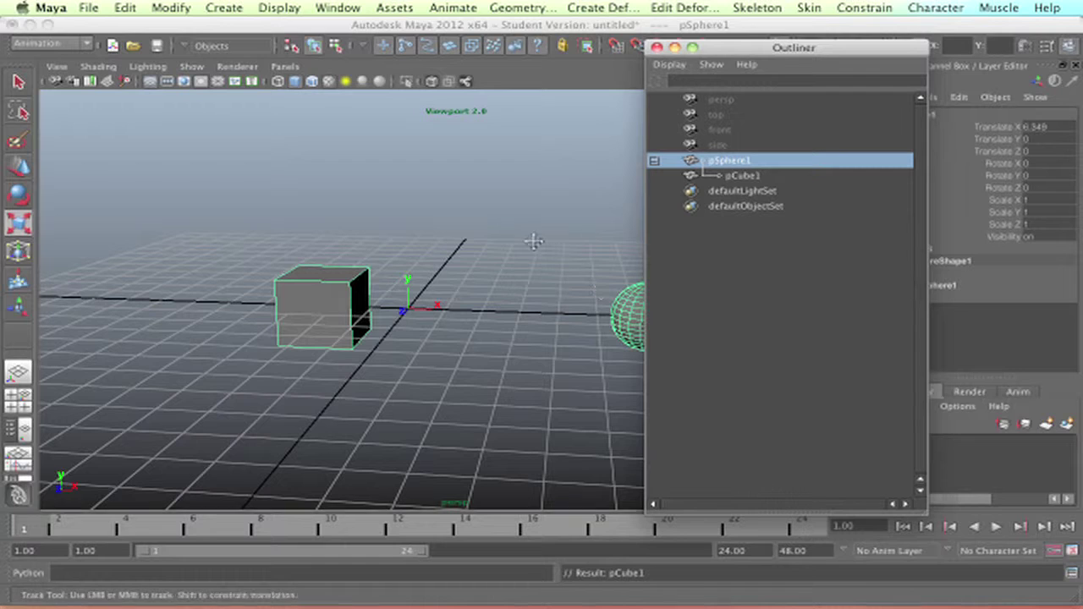
alt+middle_drag(531, 242, 508, 242)
key(w)
drag(580, 257, 582, 250)
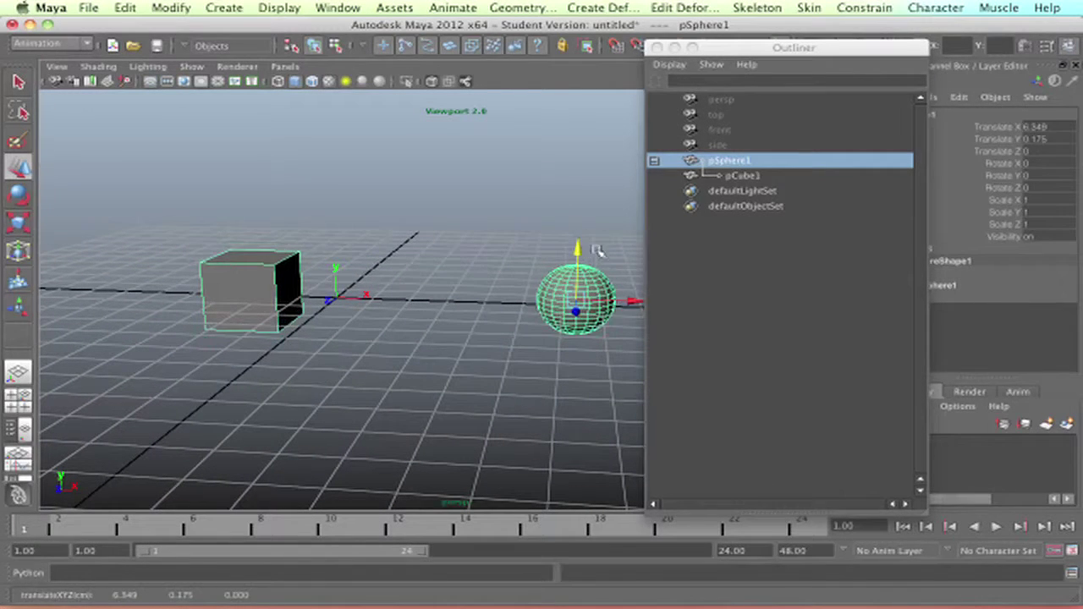
key(super+z)
Take pCube1 out from under pSphere1 using the Outliner hierarchy.
click(750, 234)
click(735, 178)
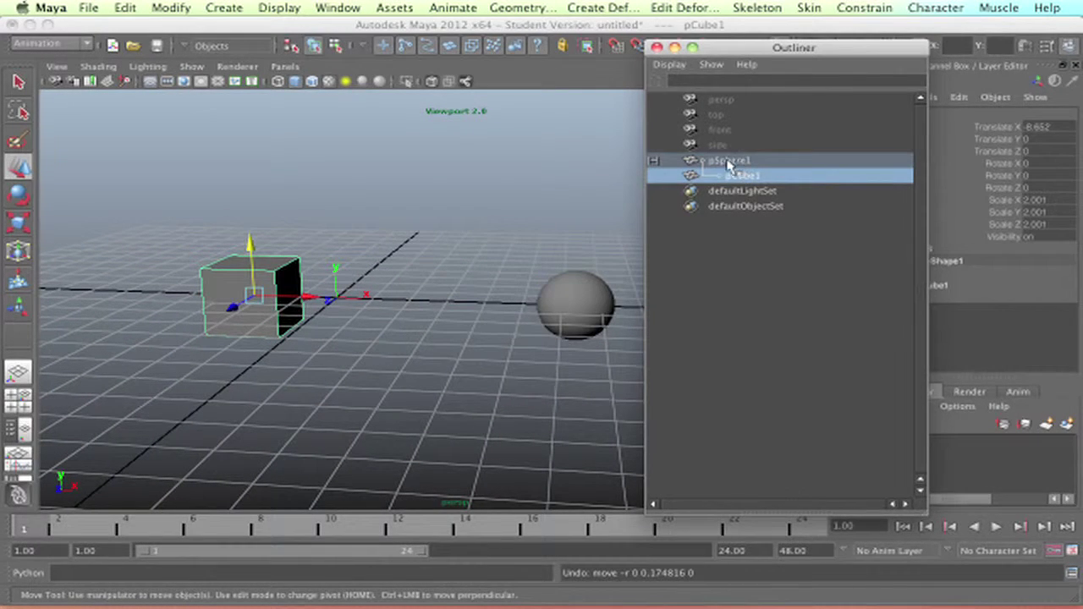
middle_drag(723, 164, 724, 166)
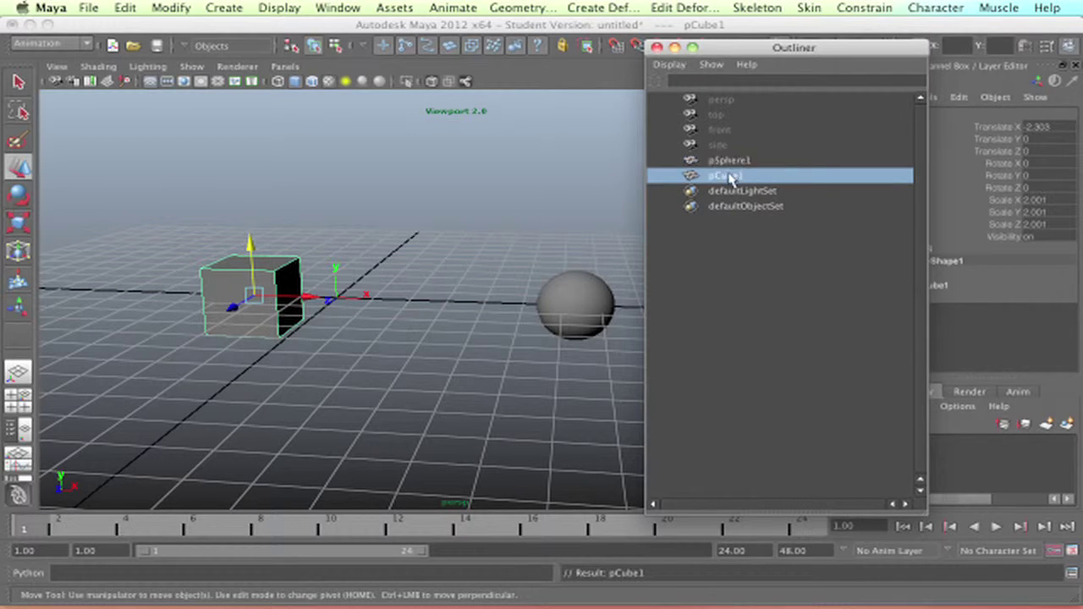
Reparent pCube1 under pSphere1 within the Outliner and unparent it again.
middle_drag(726, 176, 732, 161)
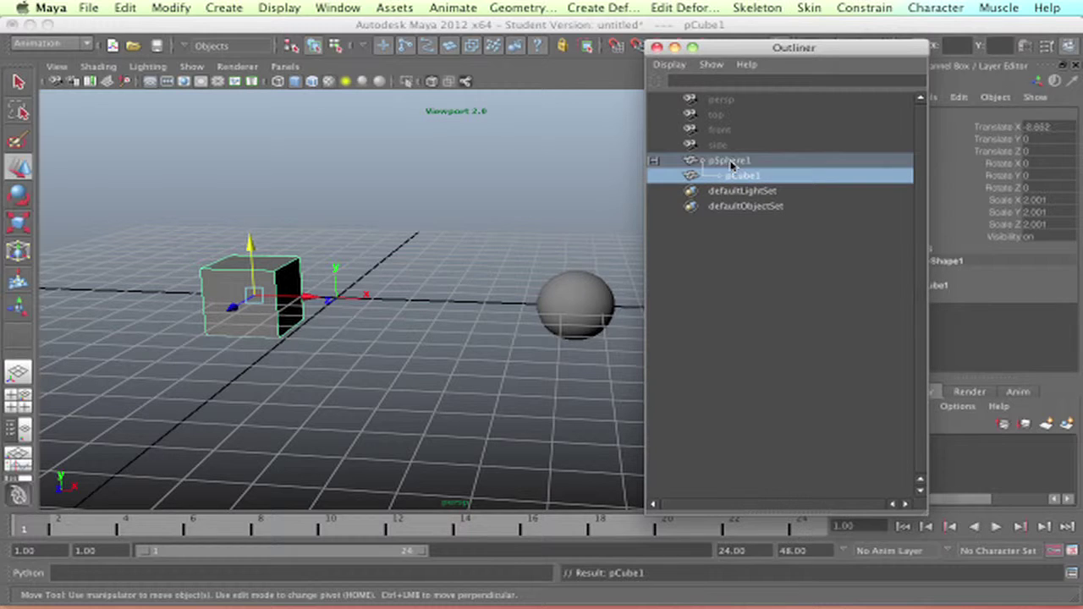
click(729, 161)
shift+click(733, 175)
key(shift+p)
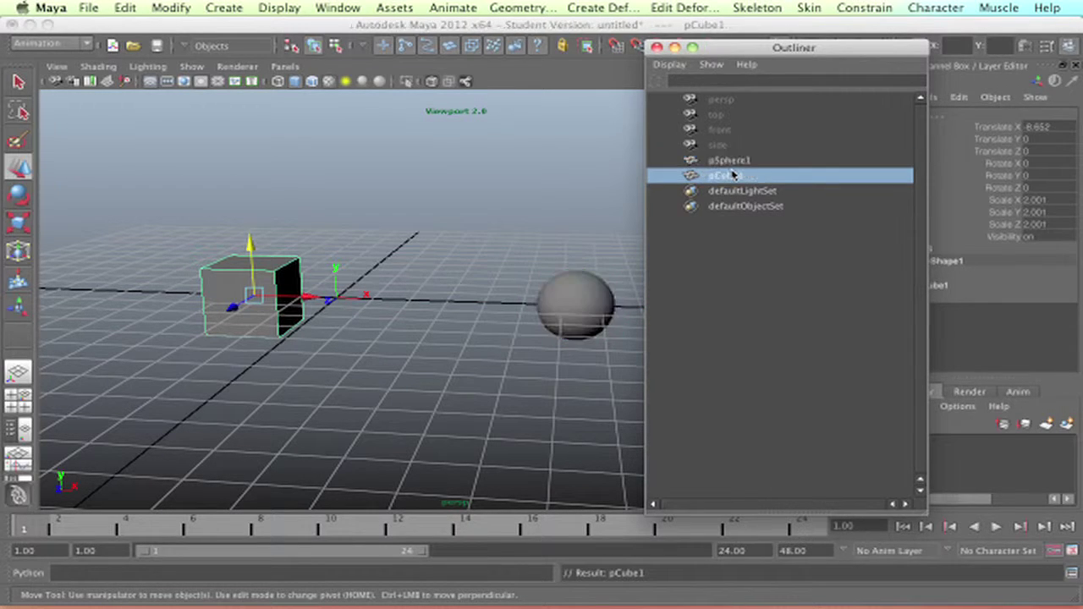
click(736, 347)
click(255, 271)
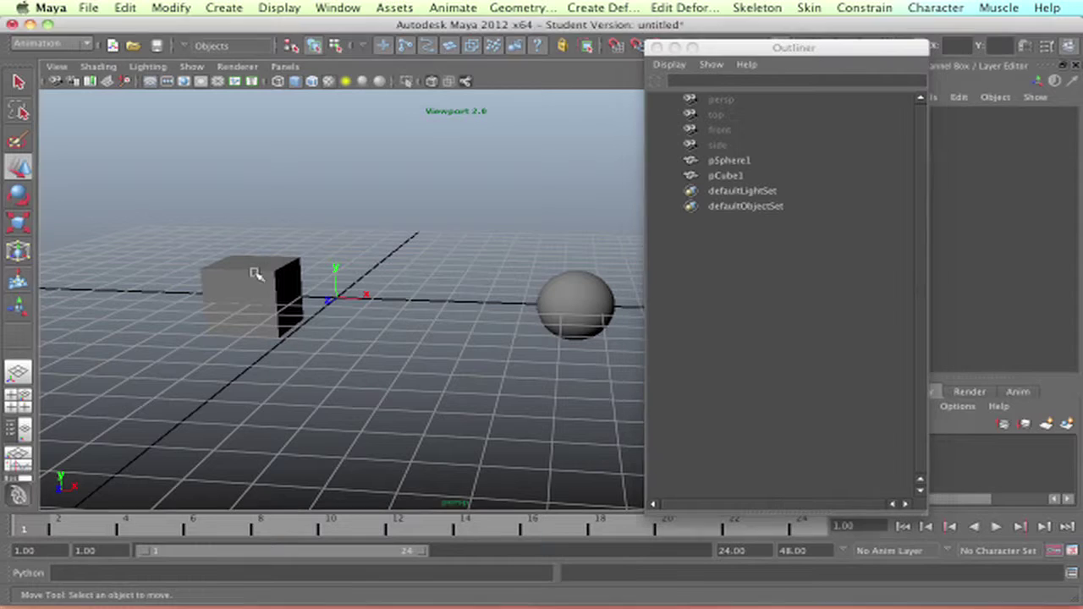
click(562, 285)
click(275, 283)
click(448, 265)
Choose the Animation menu set that provides the constraint commands.
click(875, 10)
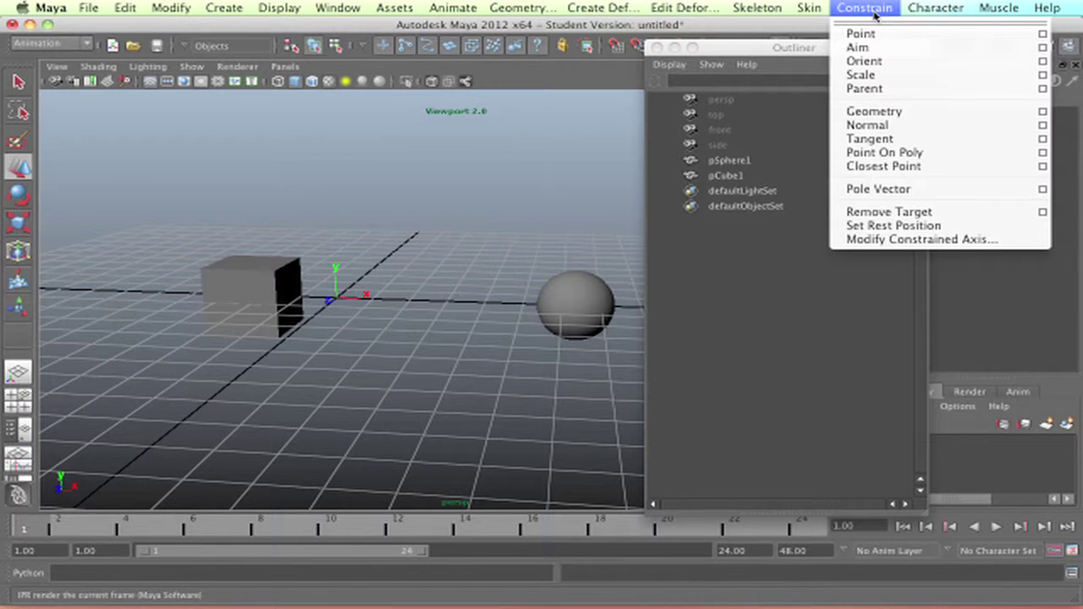
click(49, 43)
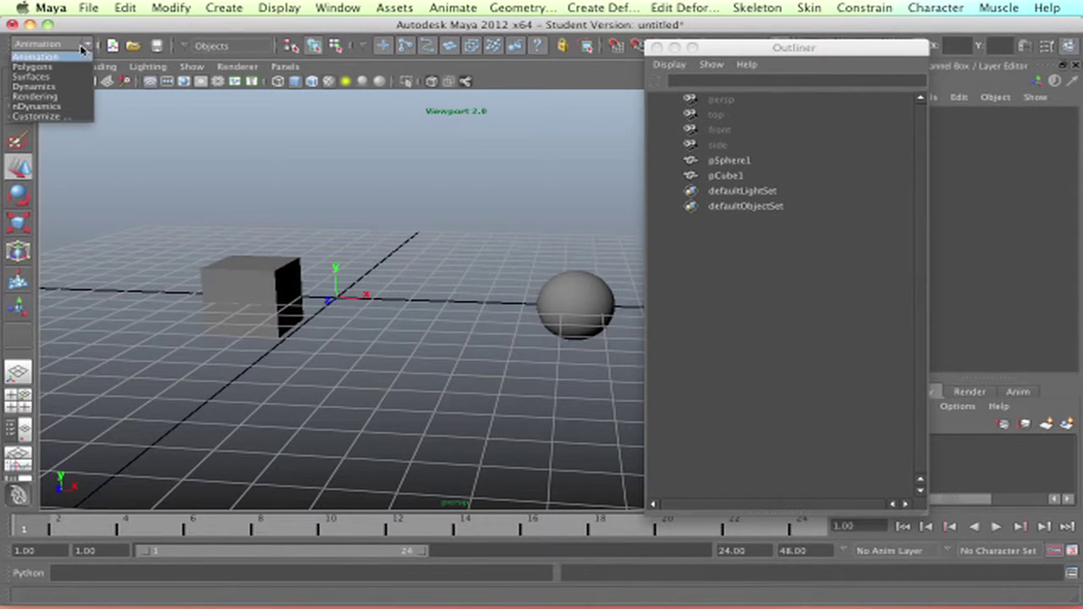
click(55, 60)
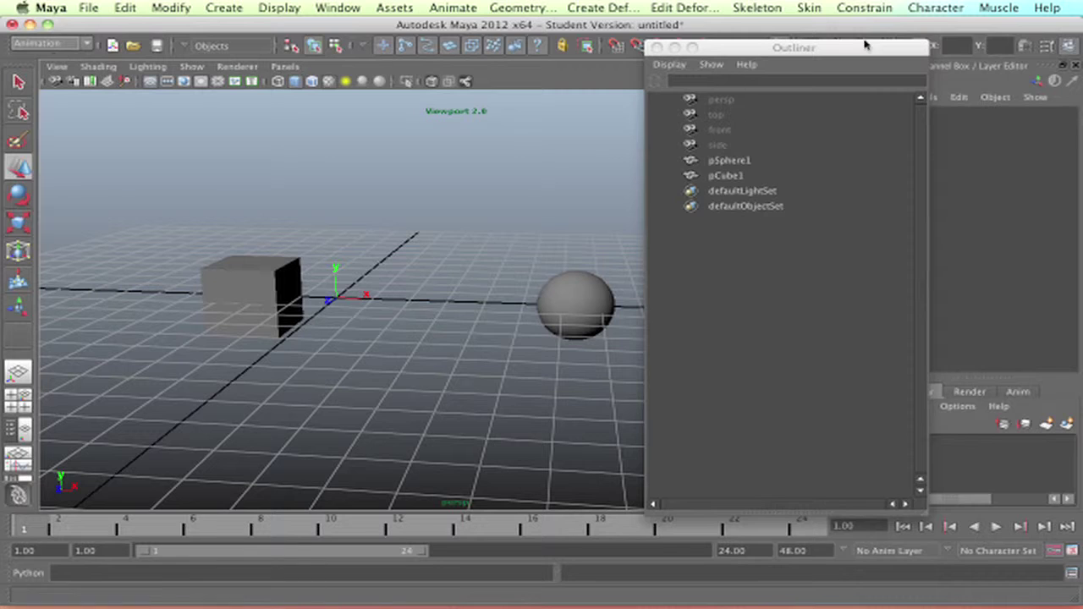
Examine the Parent Constraint options, including Maintain offset and the constraint axes, and close them without applying.
click(877, 10)
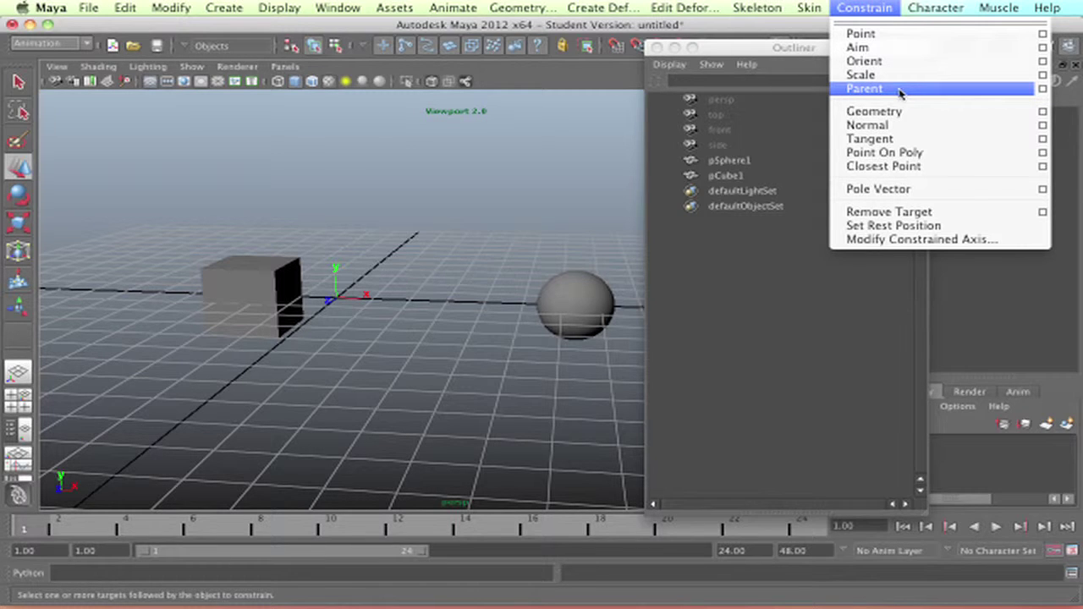
click(1042, 88)
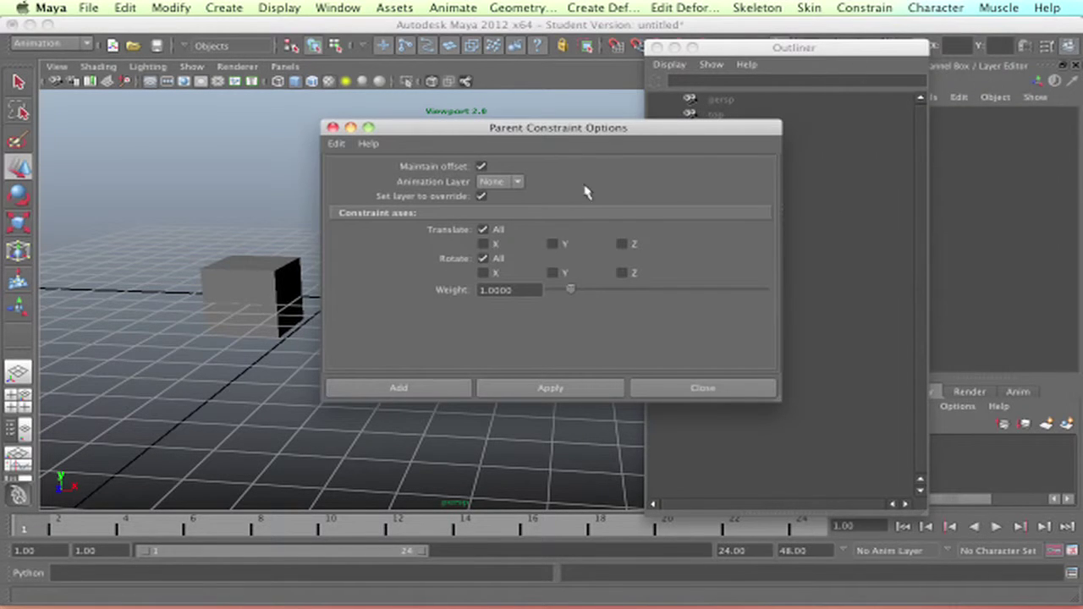
drag(587, 141, 545, 108)
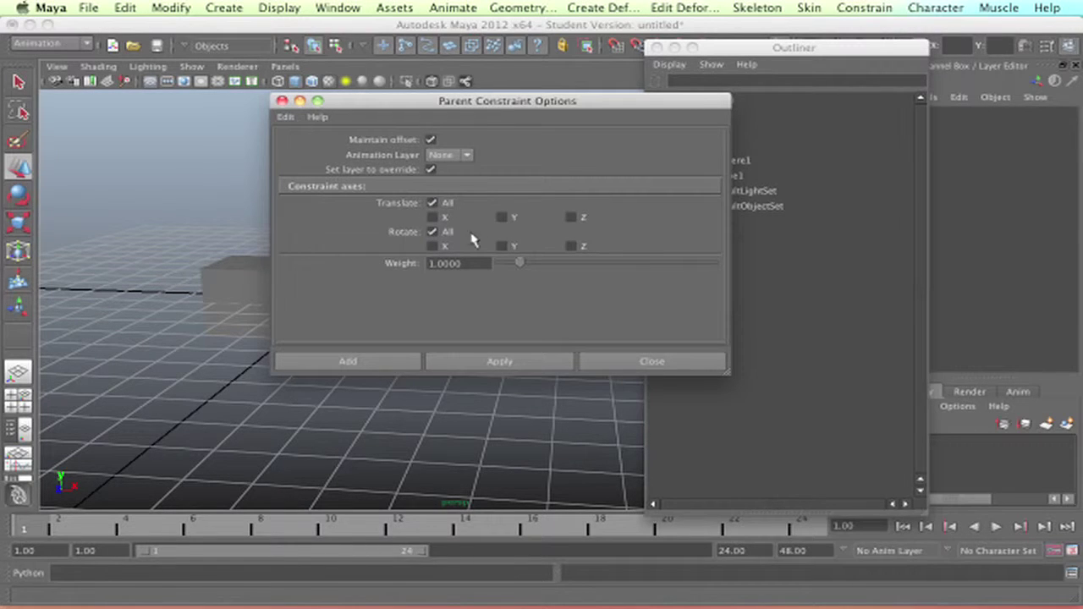
click(282, 101)
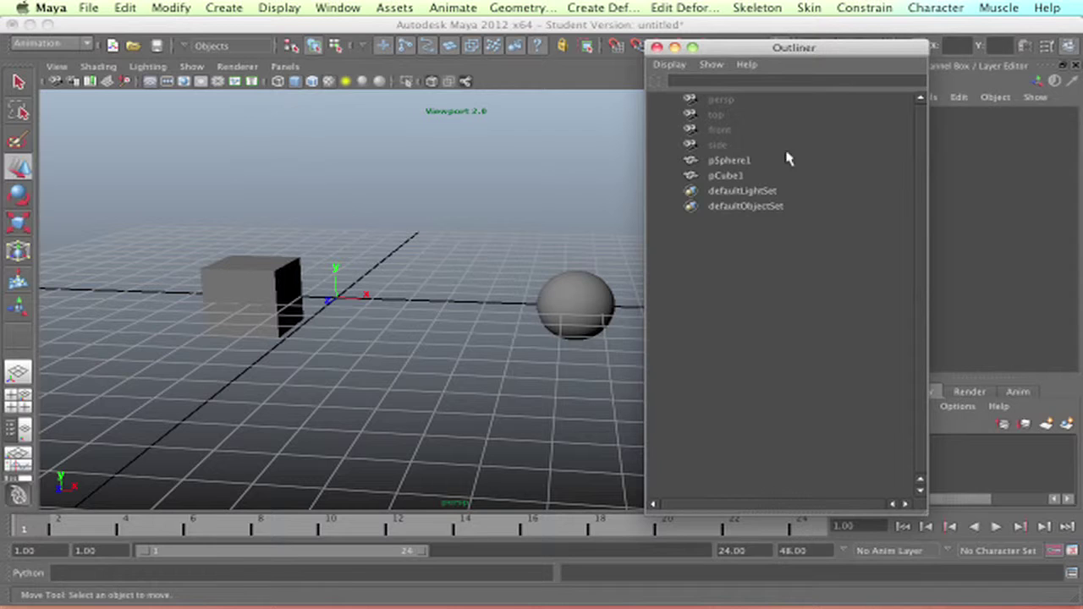
Shift the Outliner slightly aside and review the available constraint types, including Pole Vector.
drag(744, 47, 762, 42)
click(864, 7)
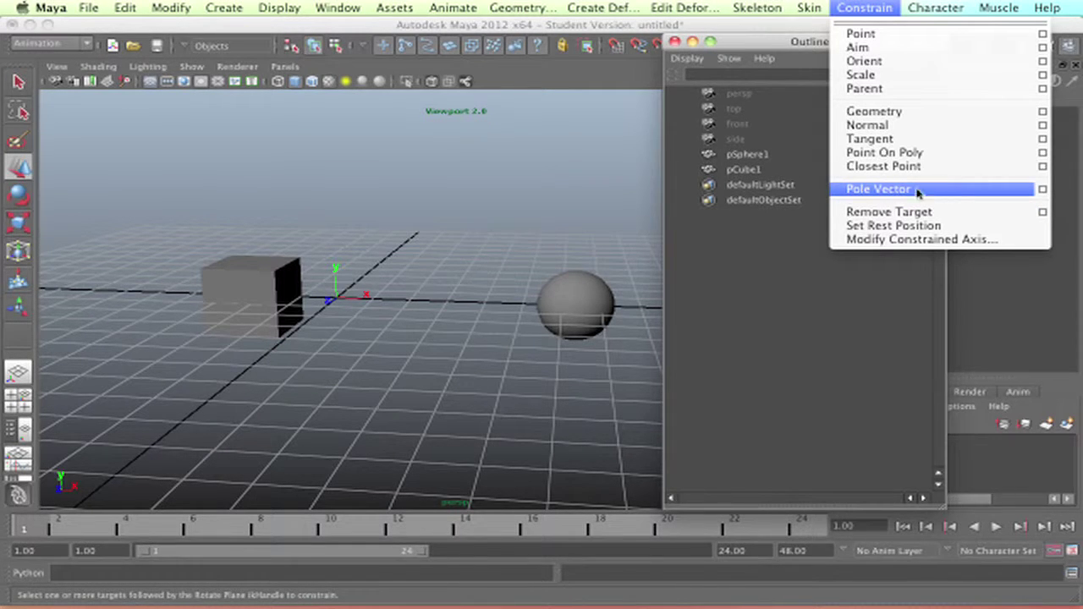
click(578, 243)
click(768, 10)
mouse_move(864, 8)
click(427, 292)
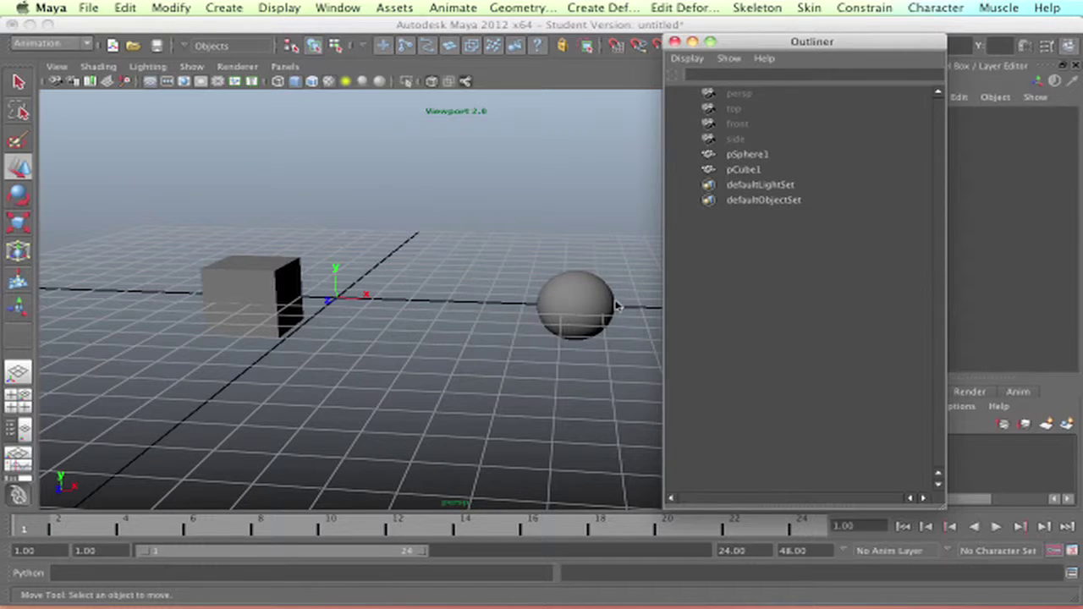
Select the cube and then the sphere, and examine the Point Constraint options without applying them.
click(273, 281)
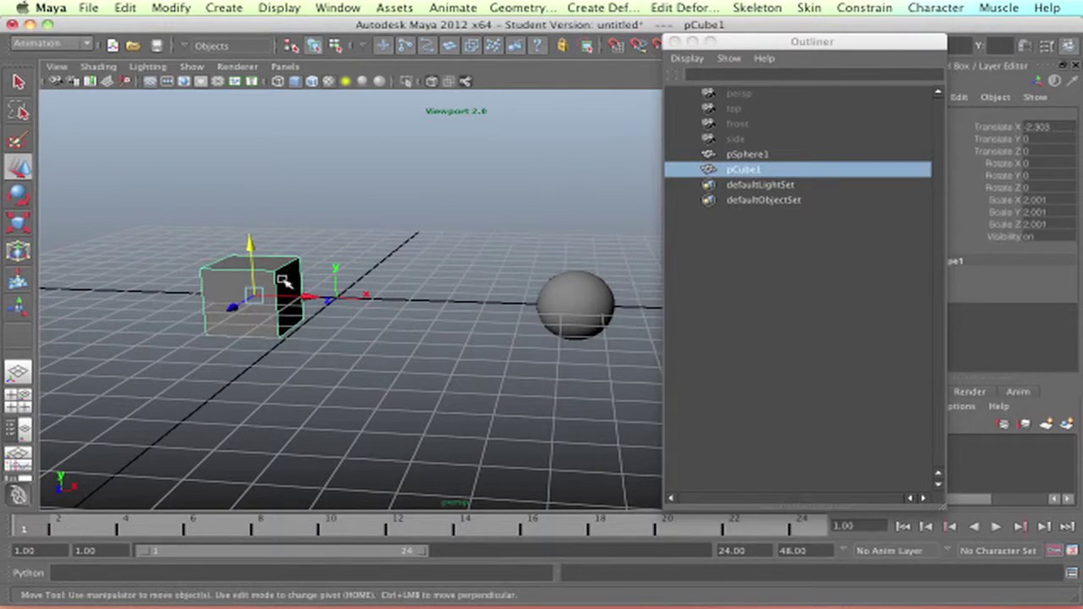
key(q)
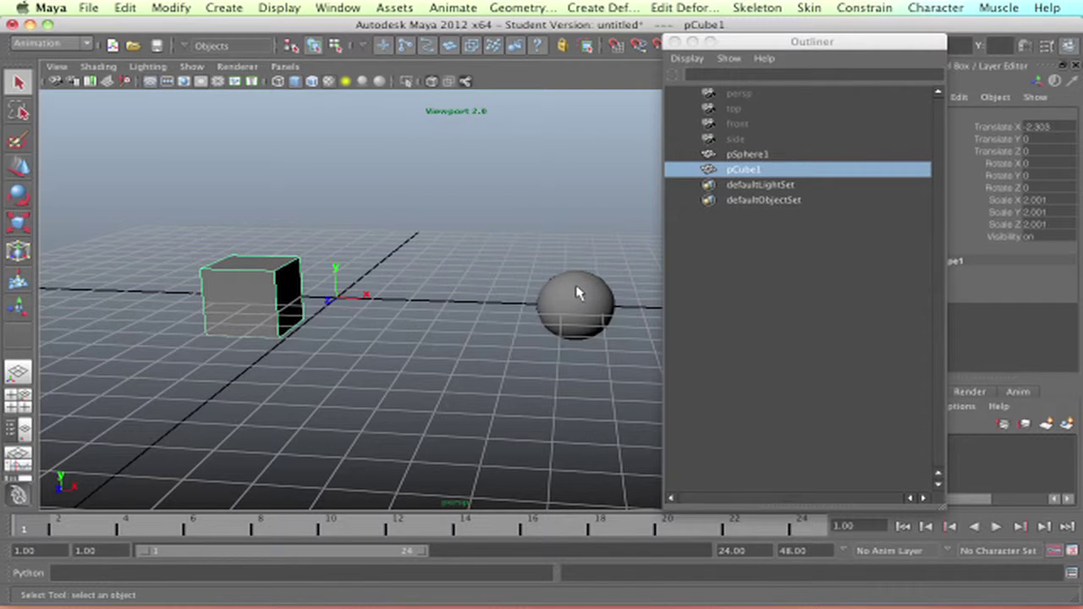
shift+click(575, 291)
click(810, 9)
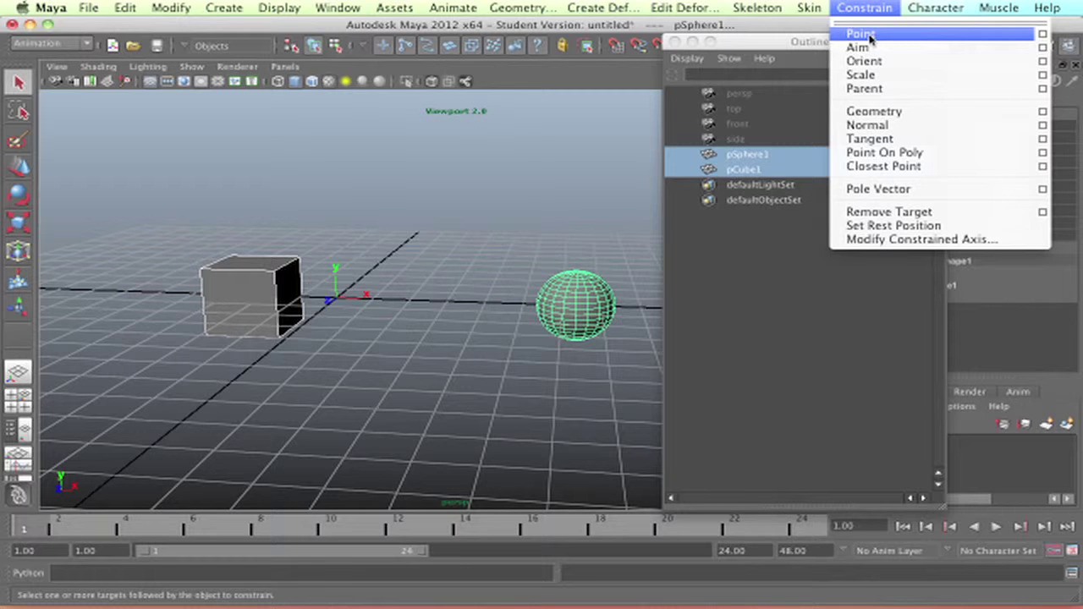
click(1044, 35)
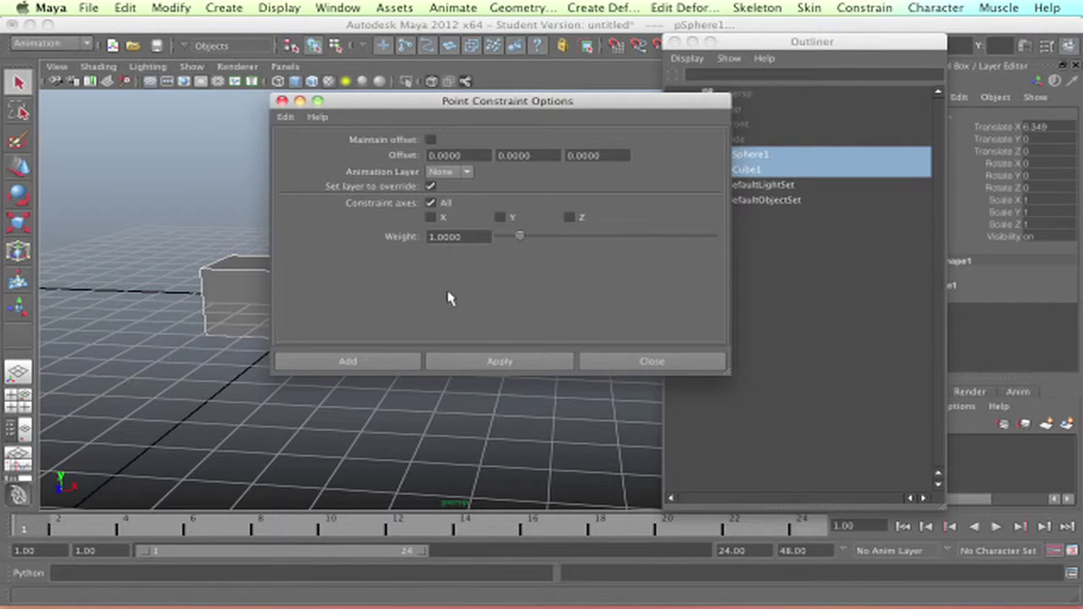
click(668, 362)
Point-constrain the sphere to the cube without maintaining the offset, and undo the constraint.
click(809, 7)
mouse_move(863, 7)
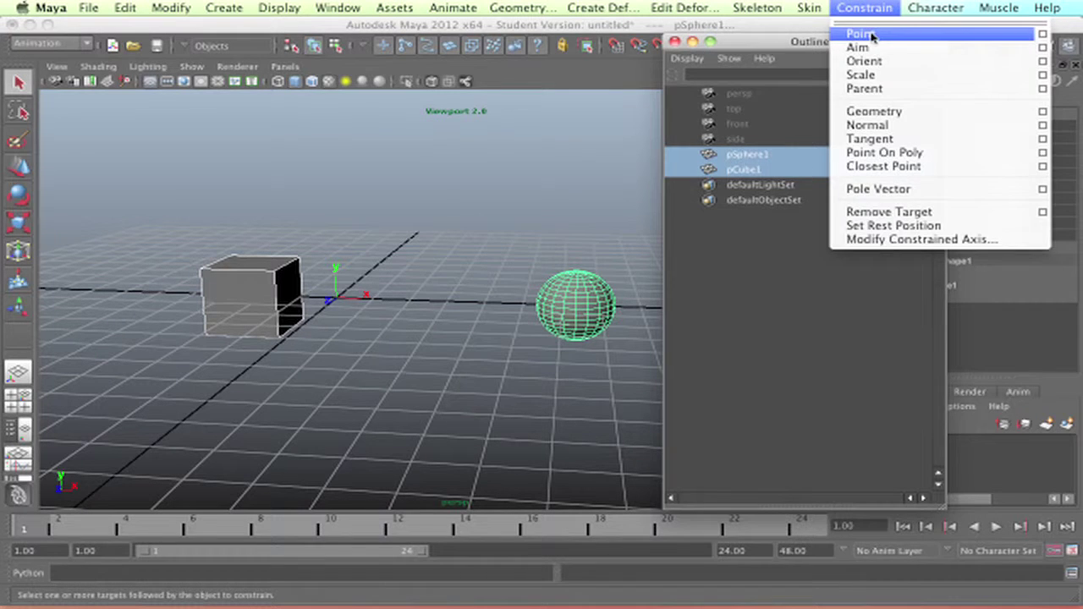
click(859, 34)
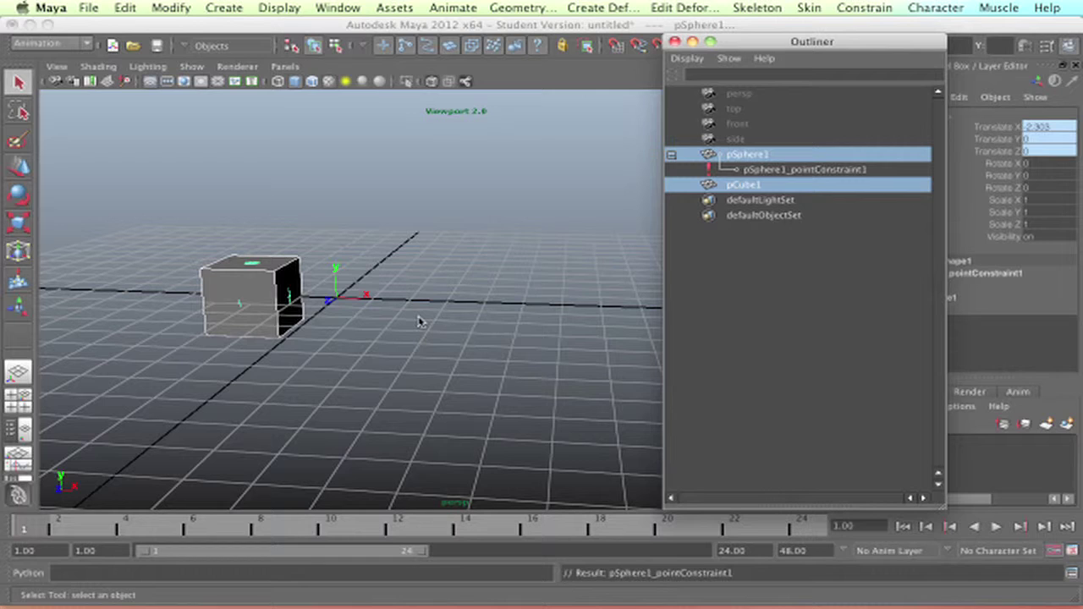
key(ctrl+z)
click(406, 279)
Point-constrain the sphere to the cube with Maintain offset enabled and all constraint axes.
click(263, 269)
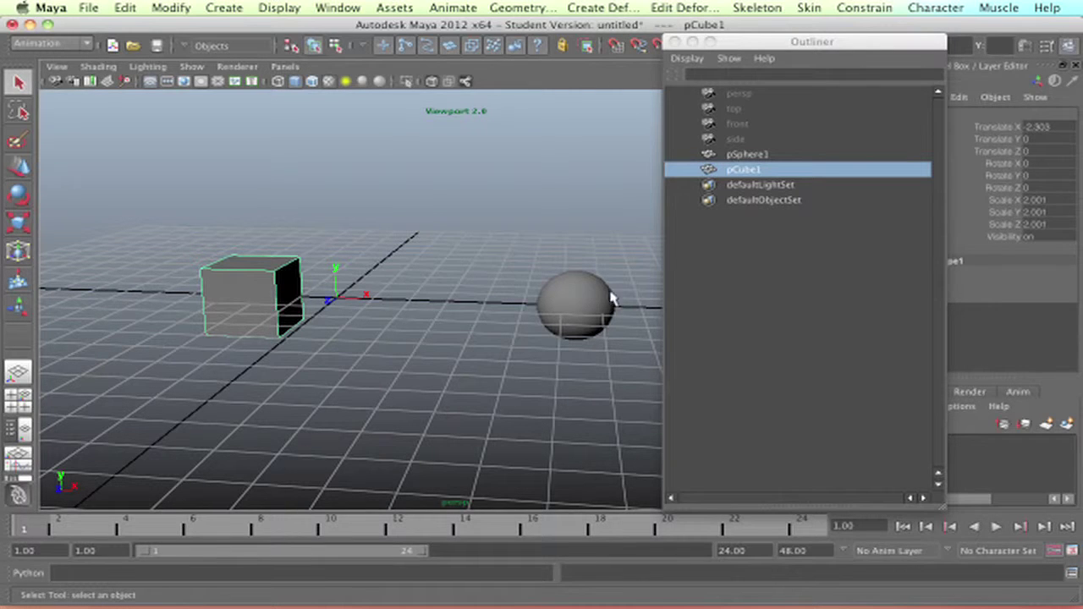
click(563, 330)
click(766, 9)
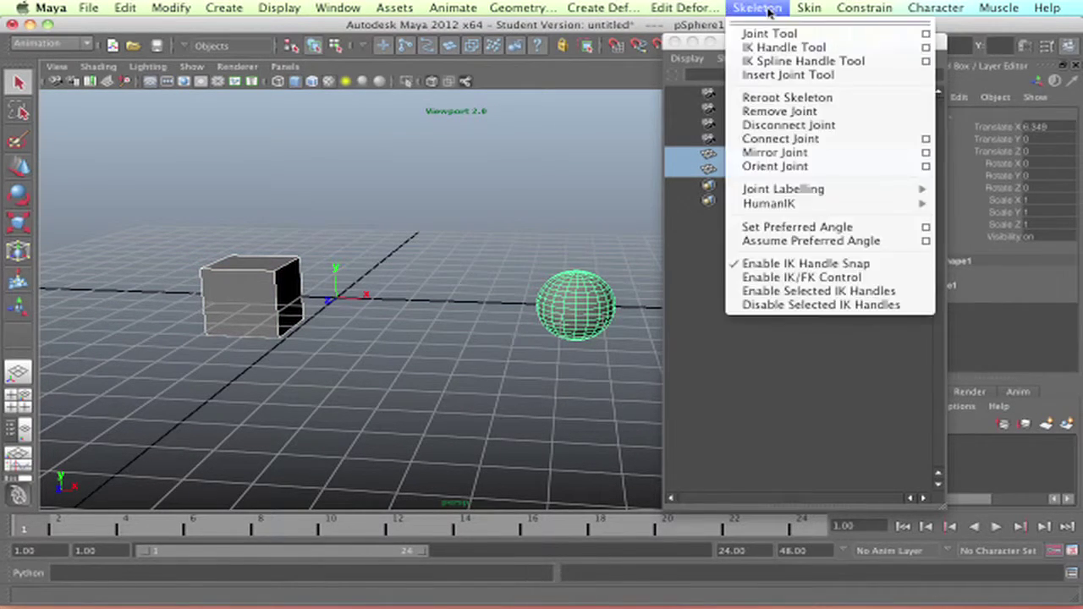
mouse_move(864, 8)
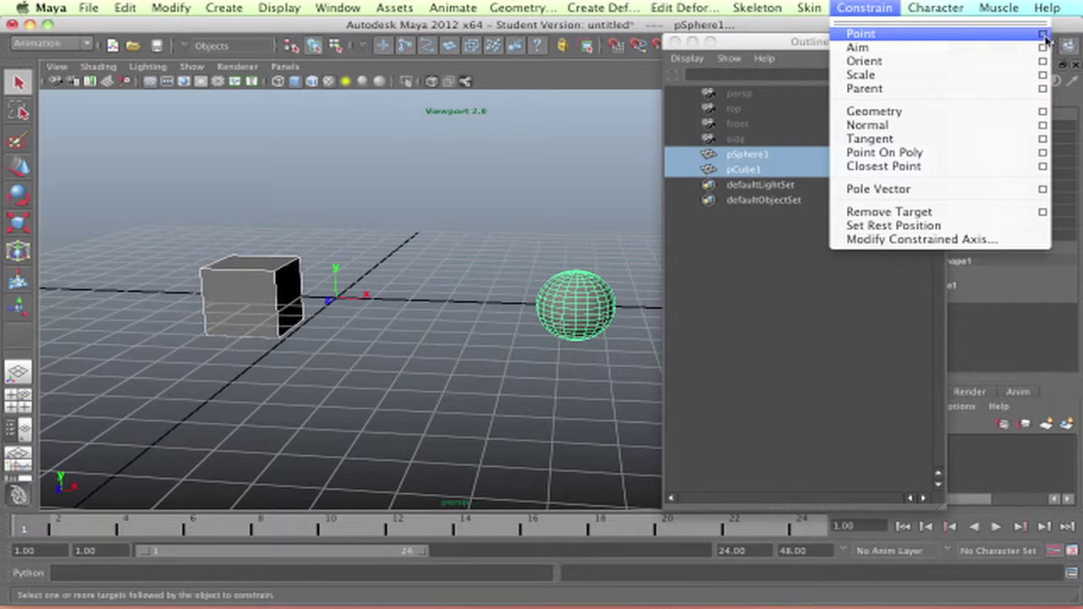
click(1042, 34)
drag(606, 107, 983, 97)
click(807, 131)
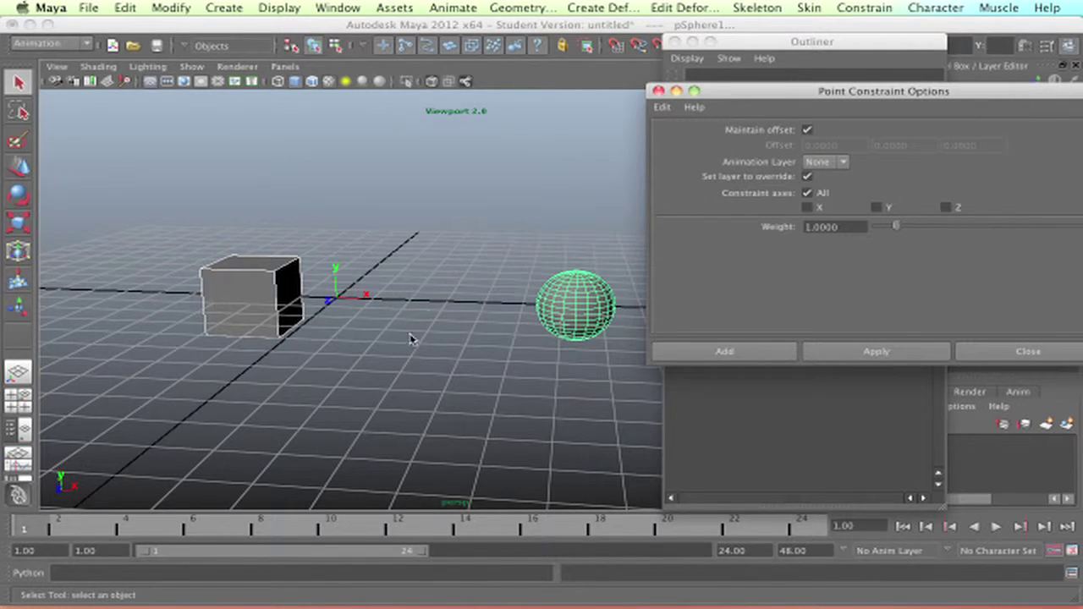
click(779, 352)
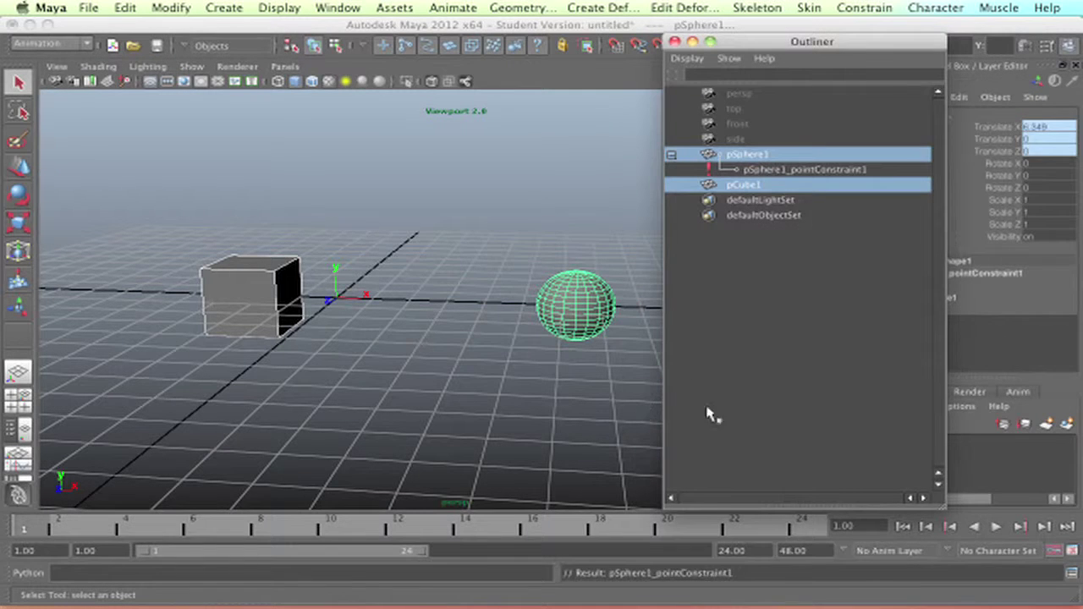
Inspect the sphere, the cube and the point constraint node through the Outliner.
click(760, 156)
click(784, 169)
click(746, 186)
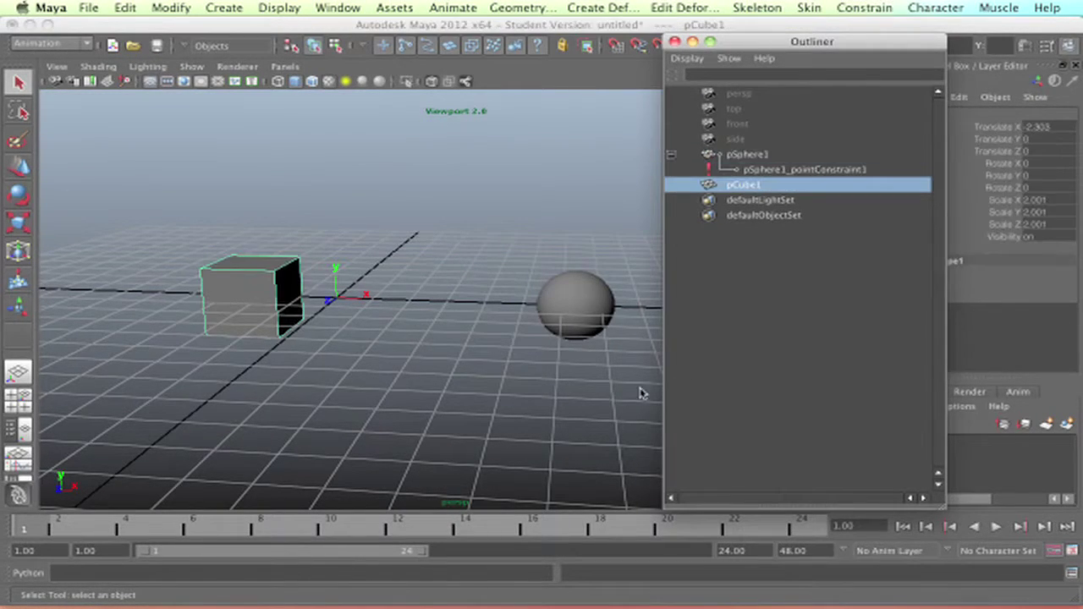
click(760, 171)
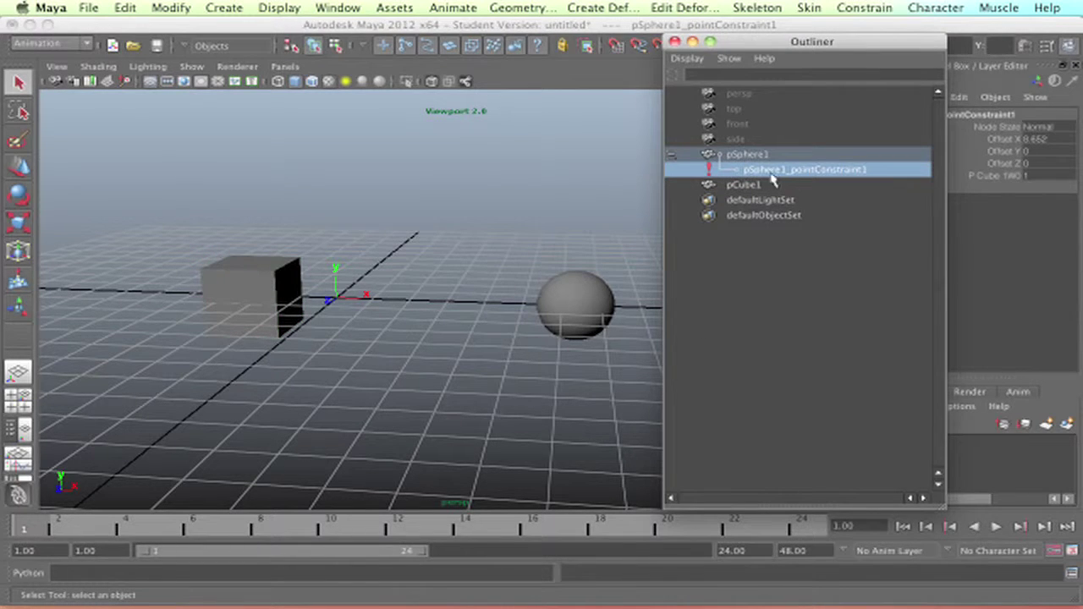
Test the point constraint by moving the cube up about 0.99 and rotating it about -25.6 degrees in Z, undoing both changes.
click(746, 186)
click(264, 292)
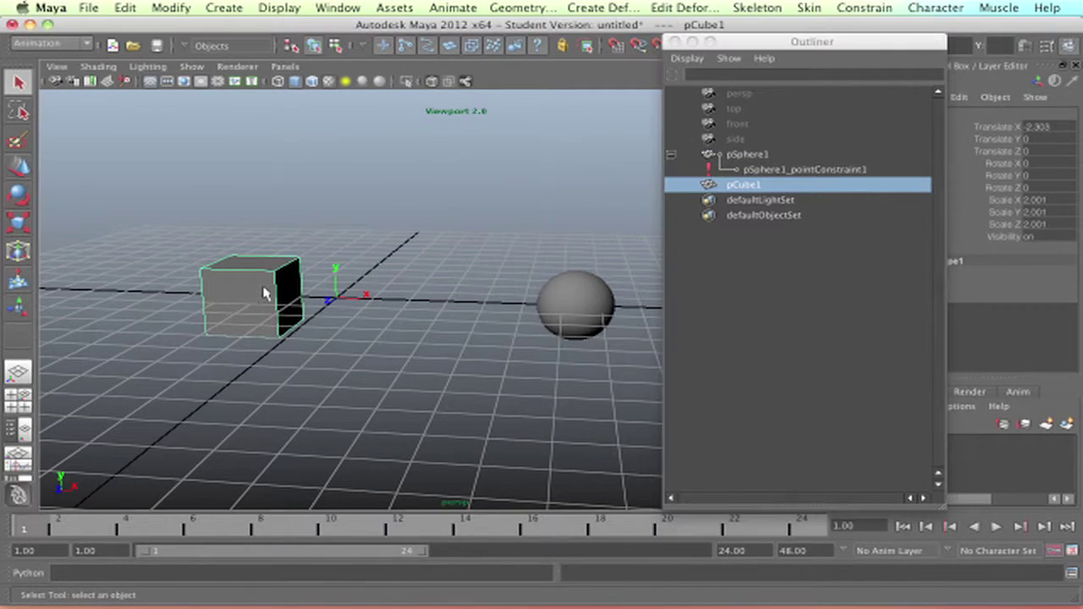
key(w)
mouse_move(253, 247)
mouse_down()
mouse_move(254, 174)
mouse_move(256, 287)
mouse_move(254, 186)
mouse_move(253, 245)
mouse_up()
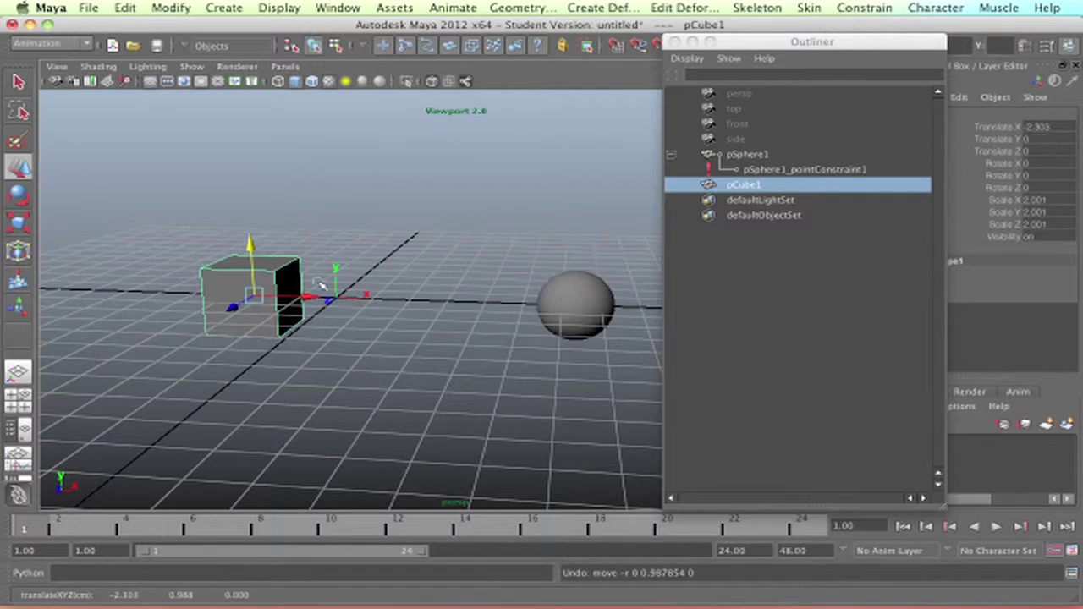
key(e)
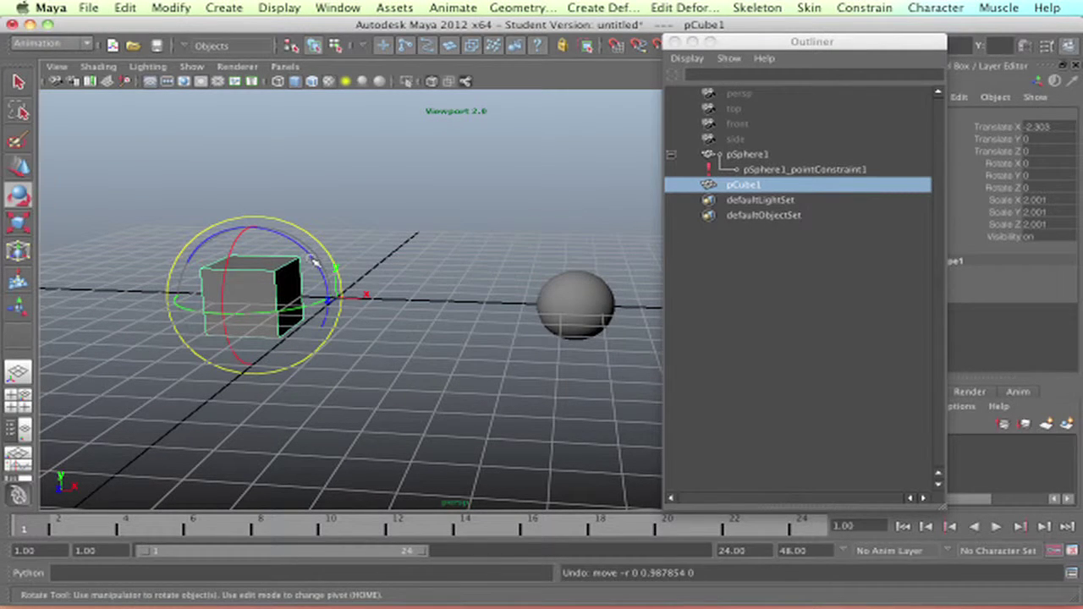
click(312, 261)
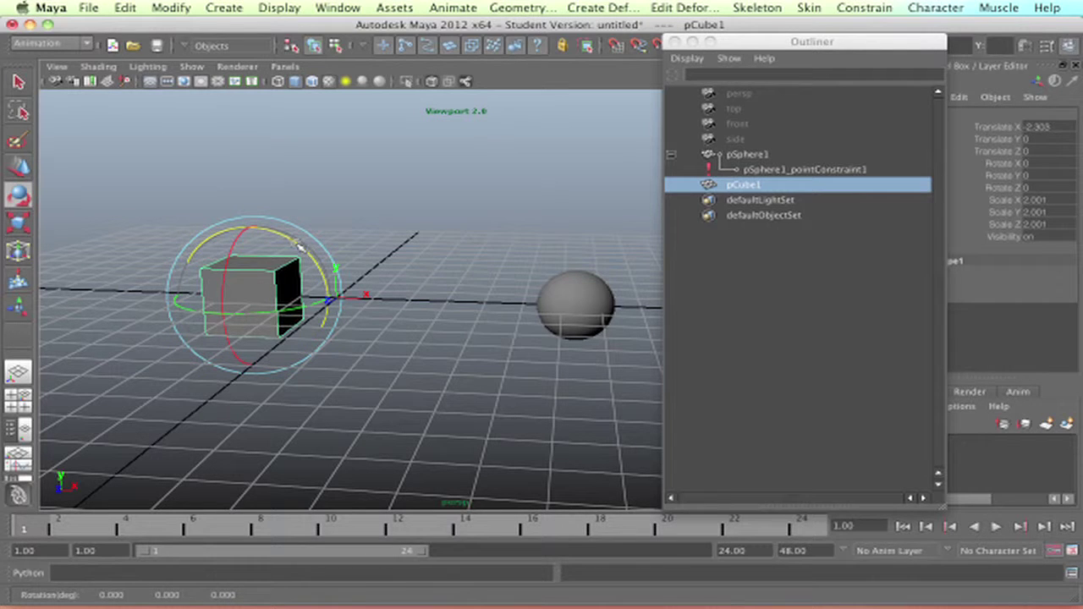
drag(300, 245, 574, 280)
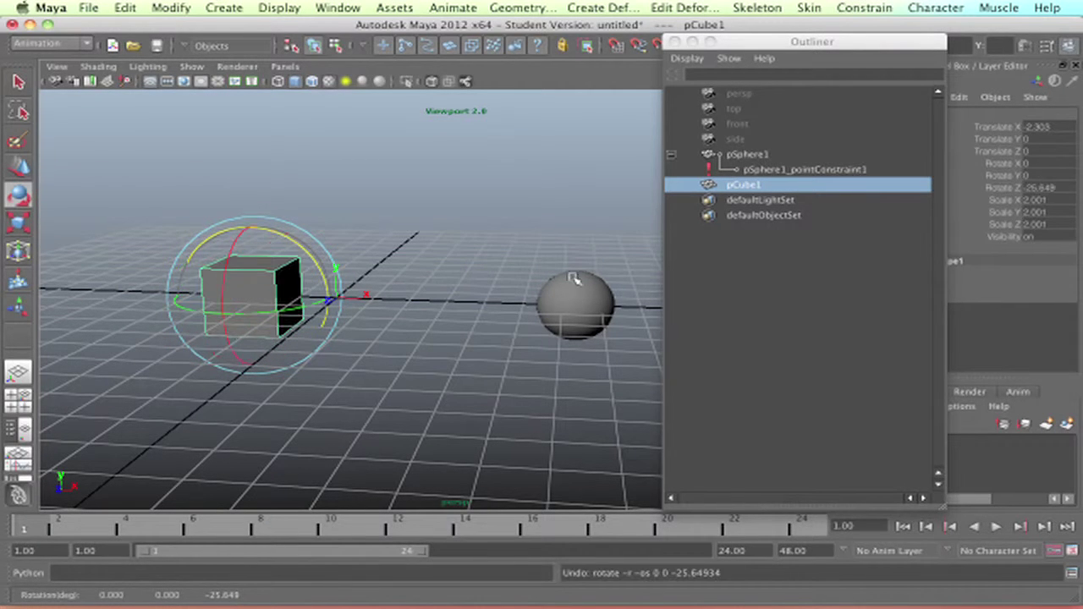
Check the constrained sphere, test scaling the cube uniformly, undo the scaling and clear the selection.
click(592, 266)
click(582, 298)
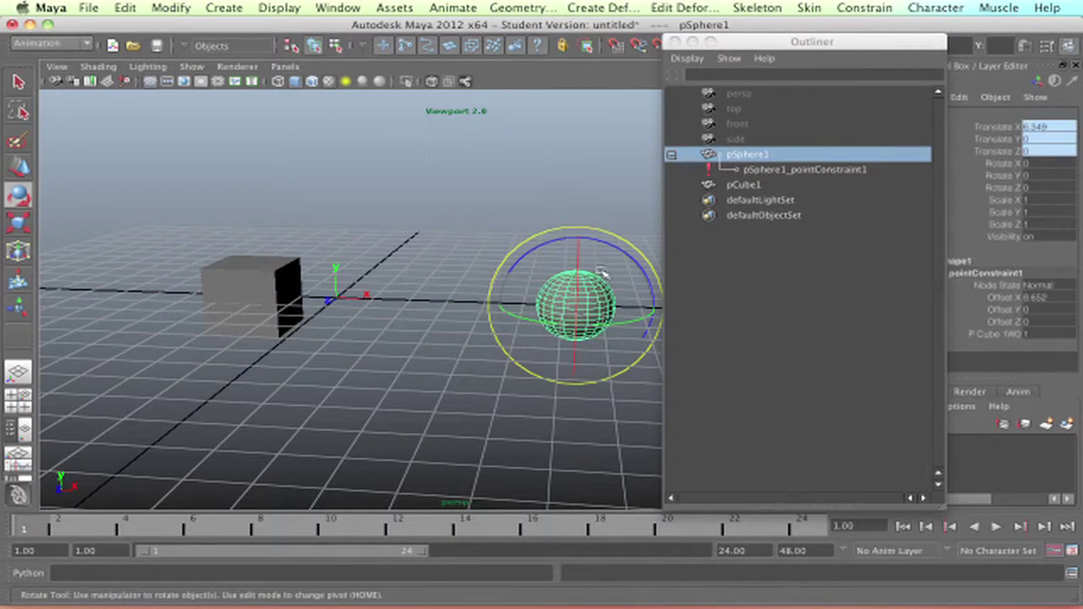
click(420, 264)
click(265, 281)
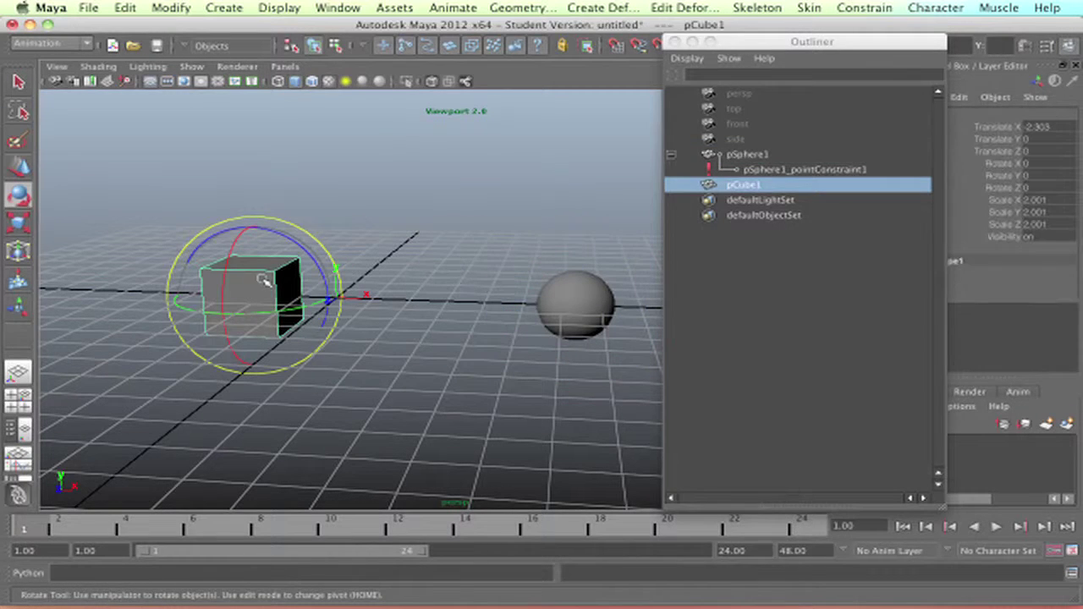
key(w)
key(r)
mouse_move(254, 296)
mouse_down()
mouse_move(292, 279)
mouse_move(262, 287)
mouse_up()
click(423, 285)
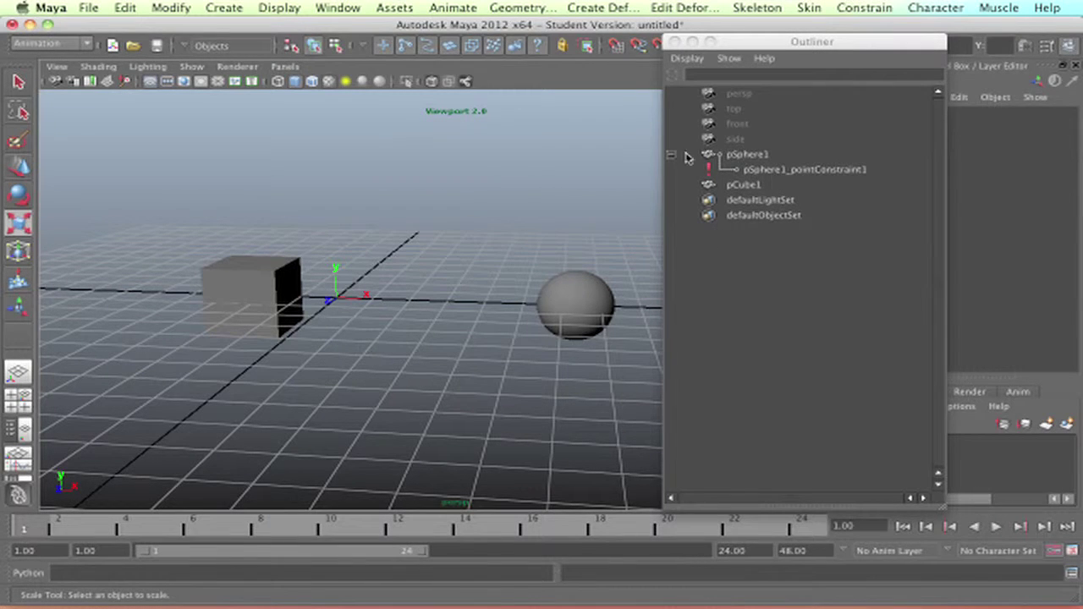
Review which objects the point constraint links by highlighting pSphere1 and pCube1 in the Outliner.
click(748, 154)
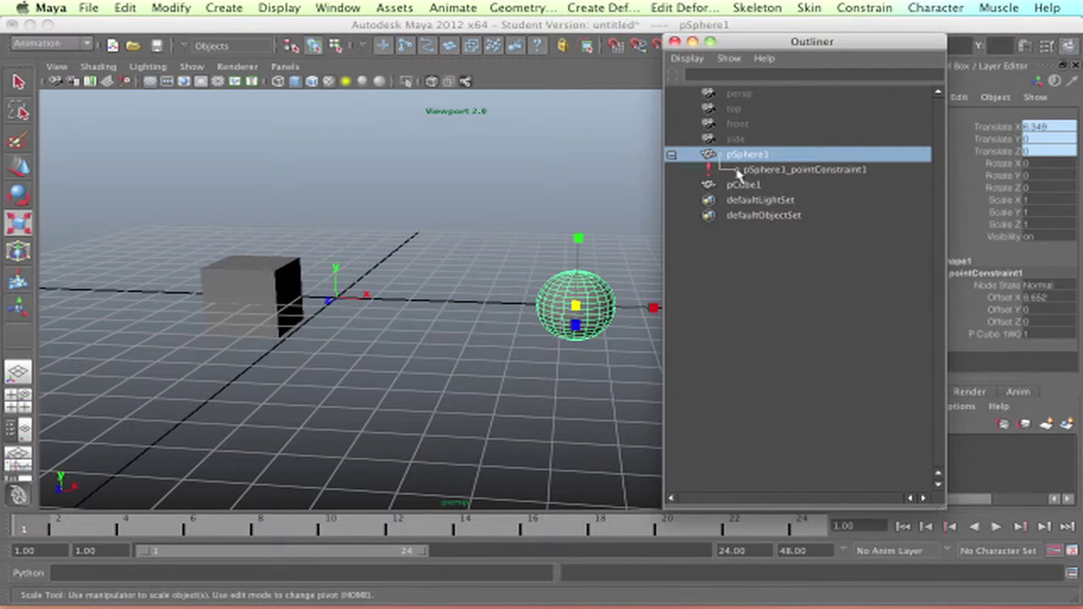
shift+click(738, 187)
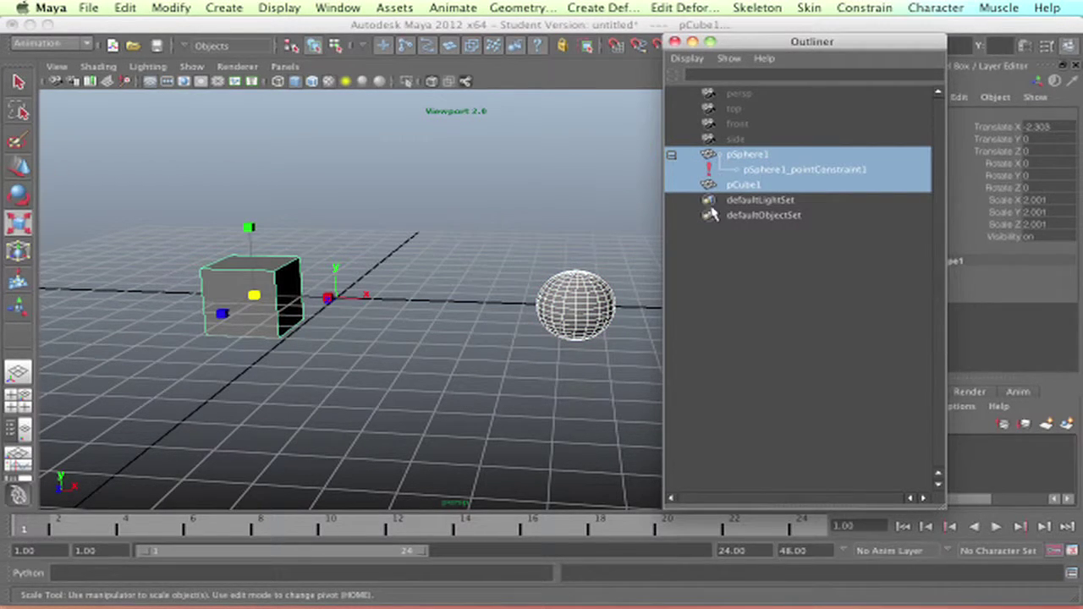
click(715, 154)
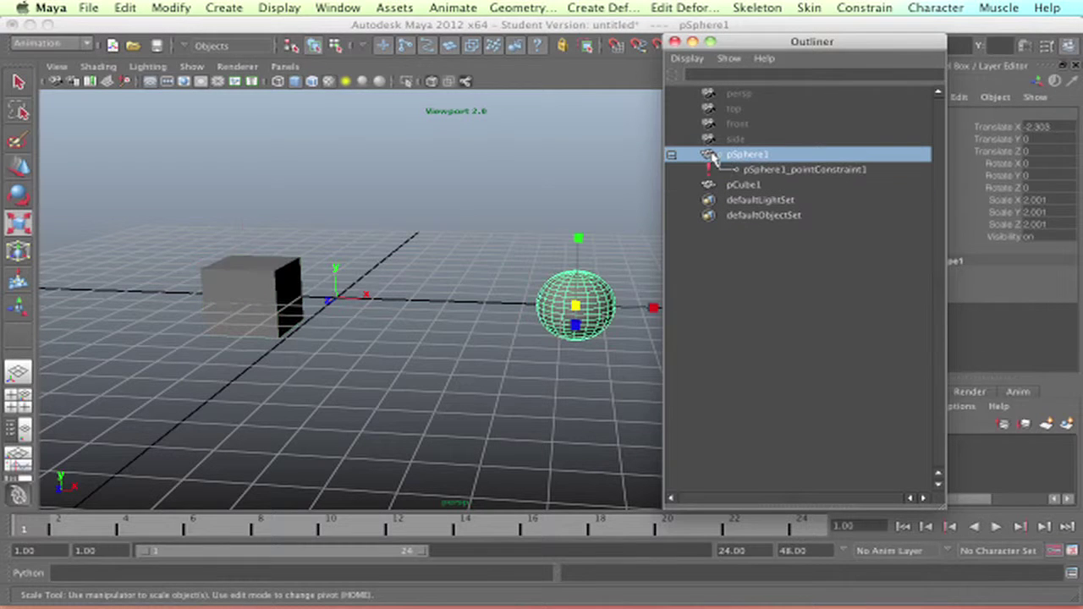
click(734, 184)
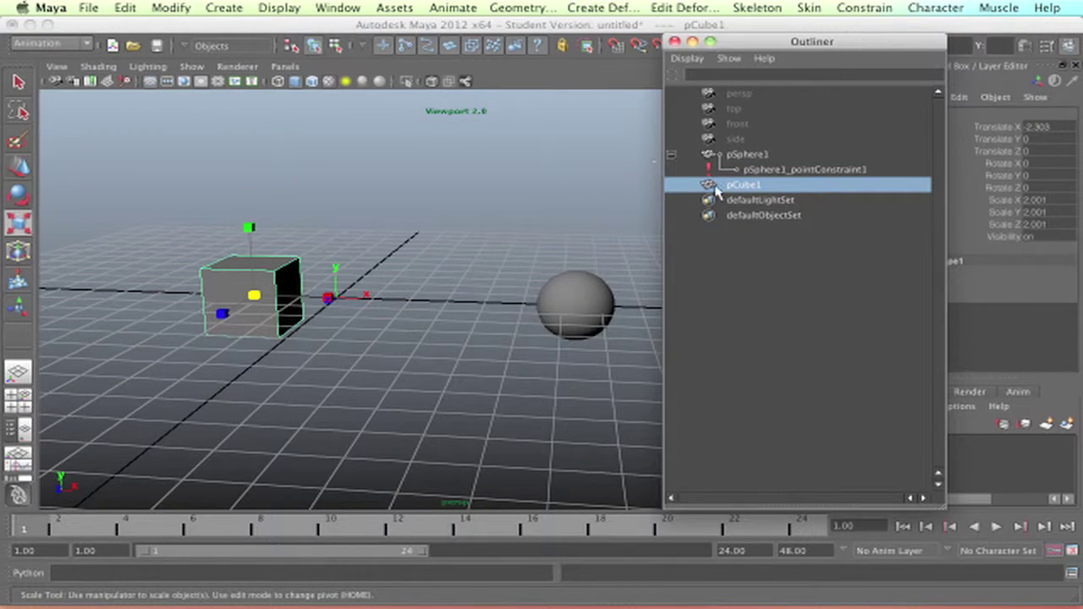
click(427, 263)
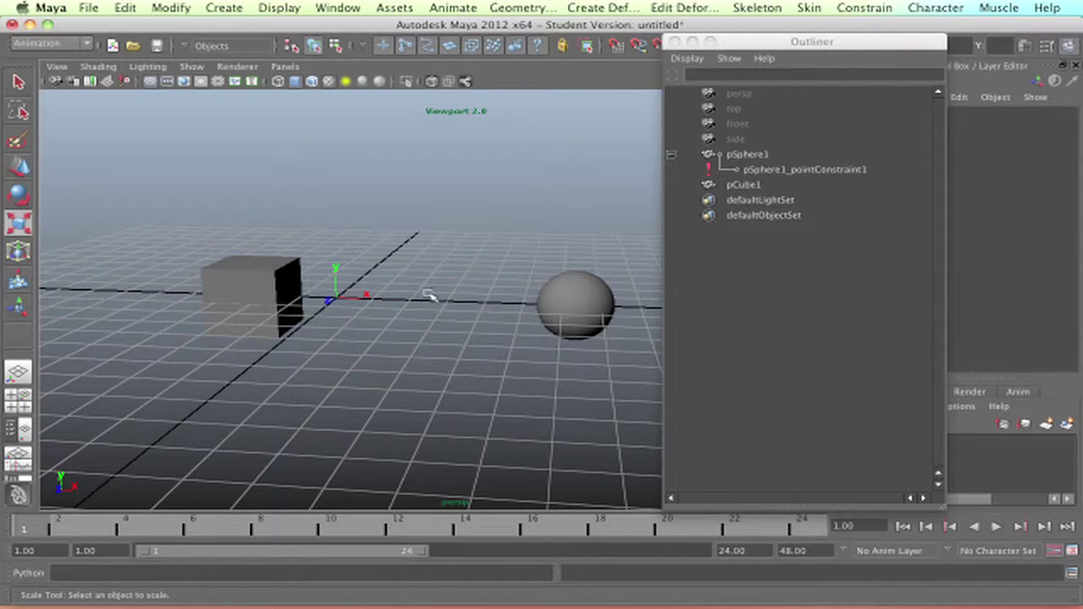
Delete the point constraint from pSphere1.
click(743, 184)
click(782, 169)
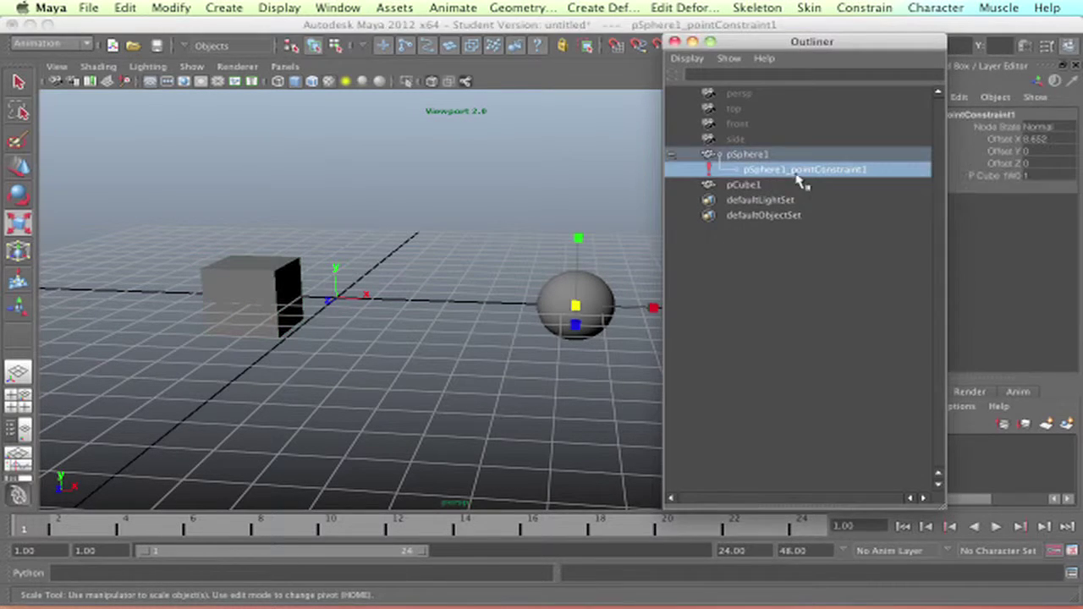
key(Delete)
click(254, 295)
shift+click(578, 301)
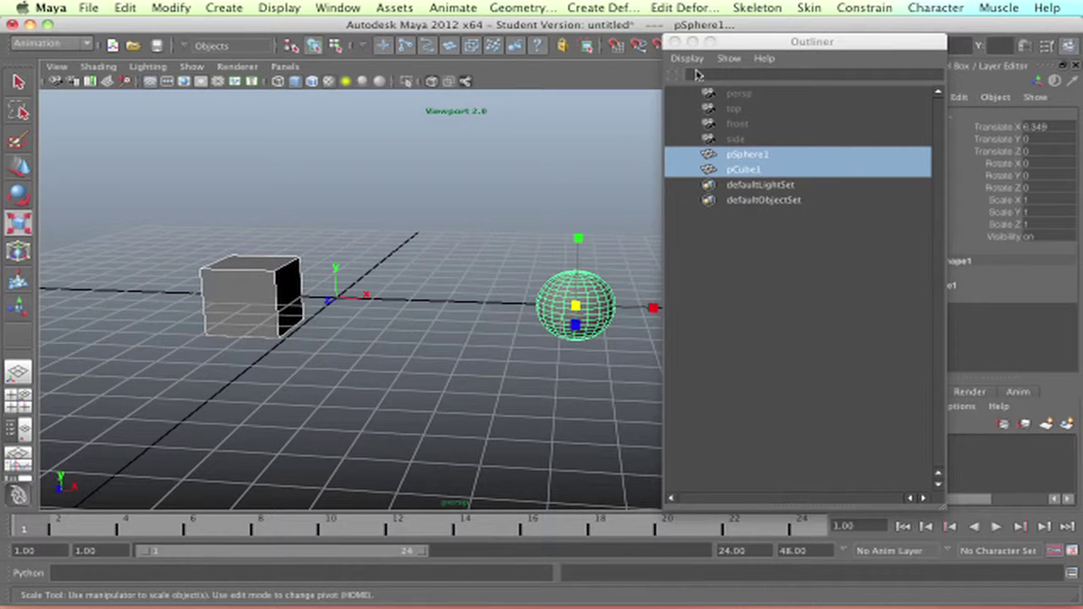
click(865, 7)
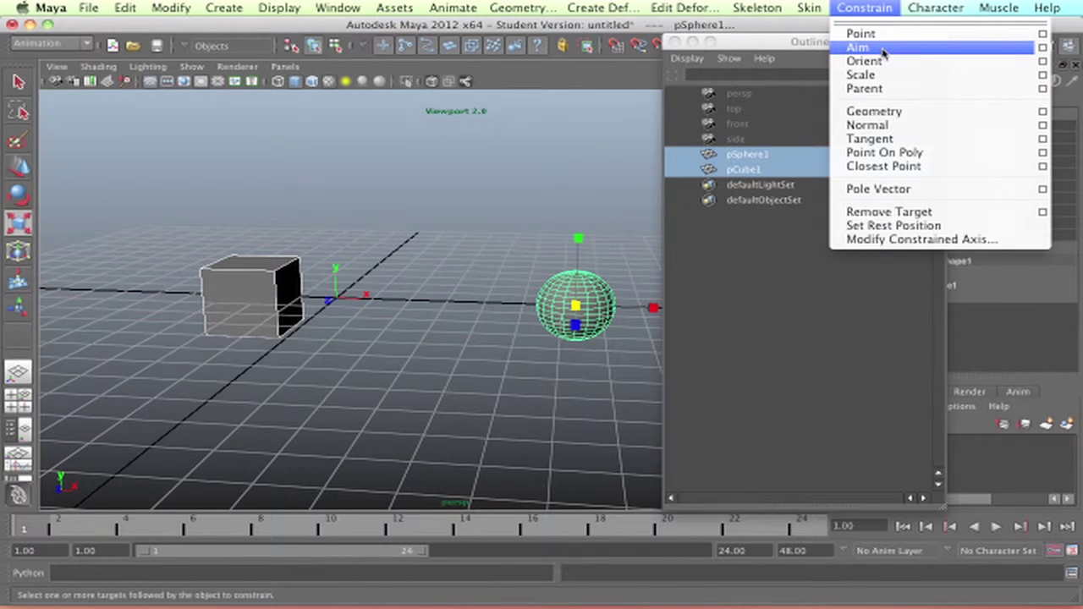
click(449, 238)
click(448, 208)
Scale the cube into a long thin bar, about 3.945 in X and 0.541 in Y and Z.
click(274, 325)
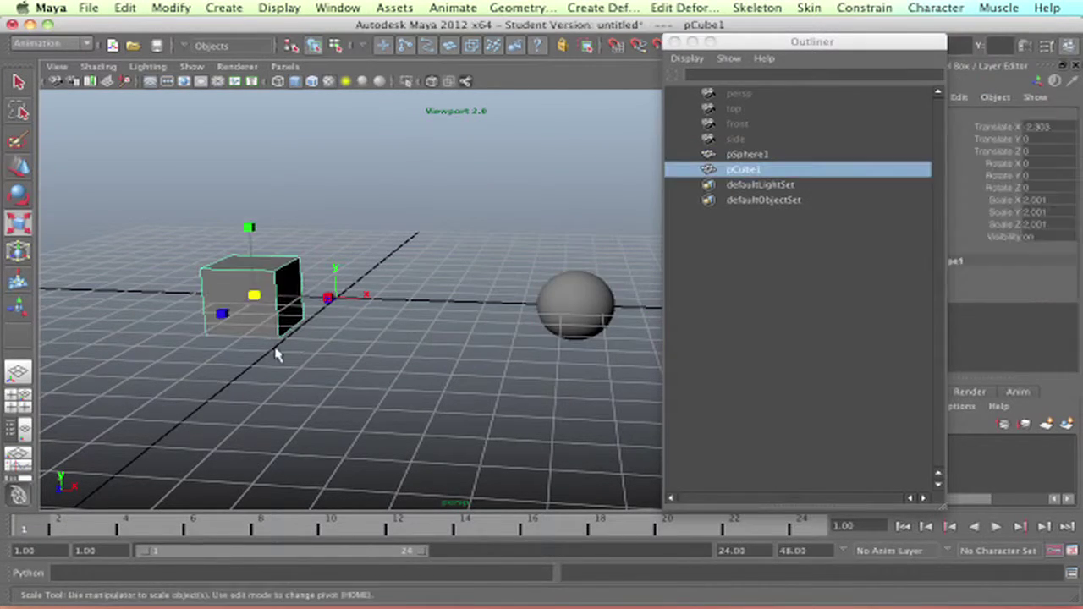
key(w)
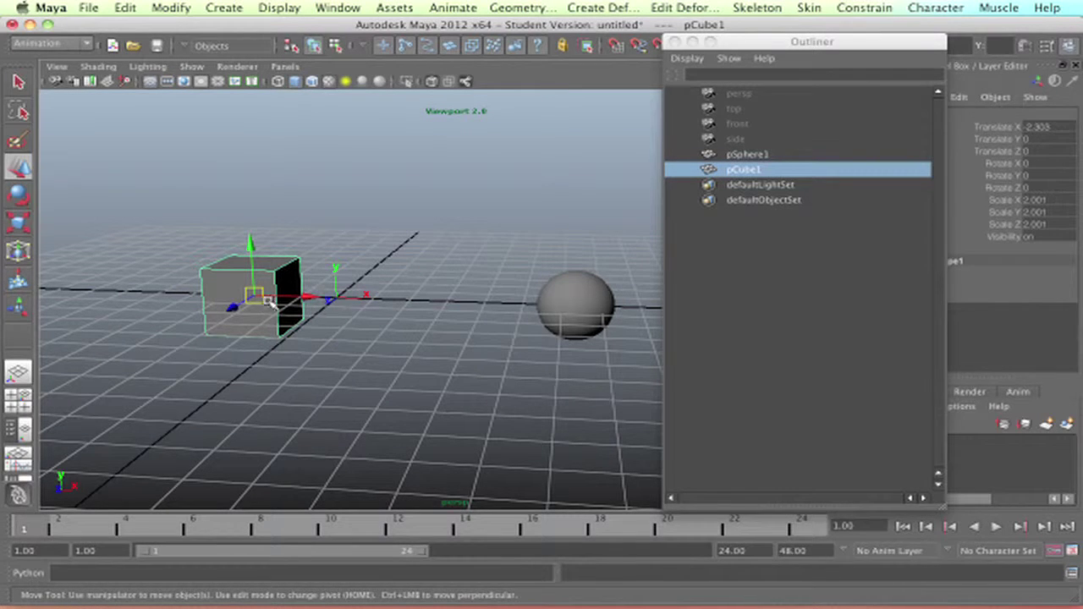
key(r)
drag(259, 293, 482, 300)
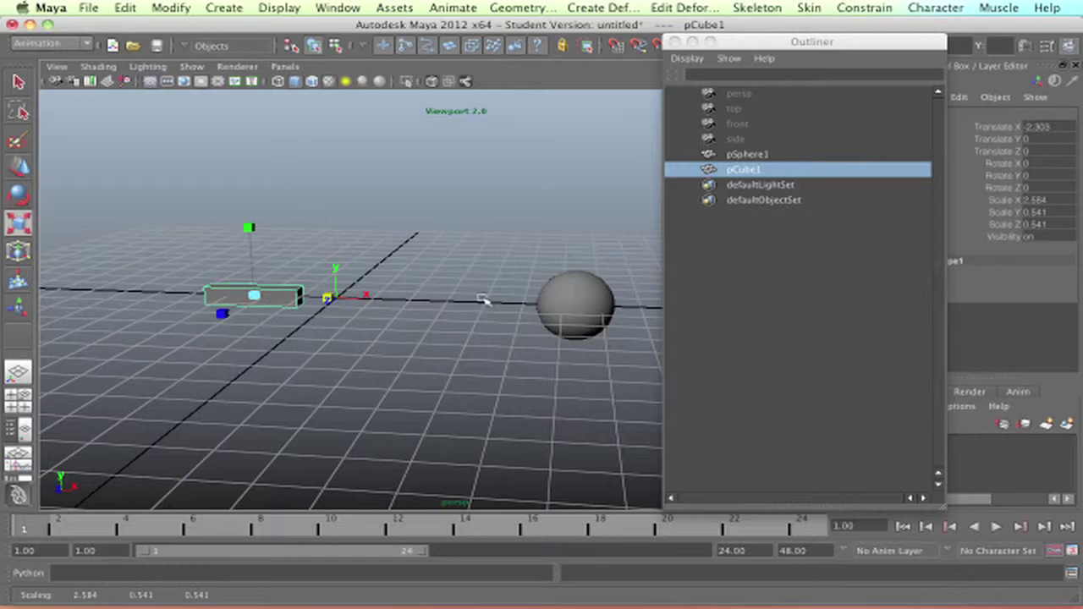
drag(338, 303, 364, 301)
Move the bar's pivot along X to its end farthest from the sphere, at about -4.191.
click(279, 330)
click(253, 289)
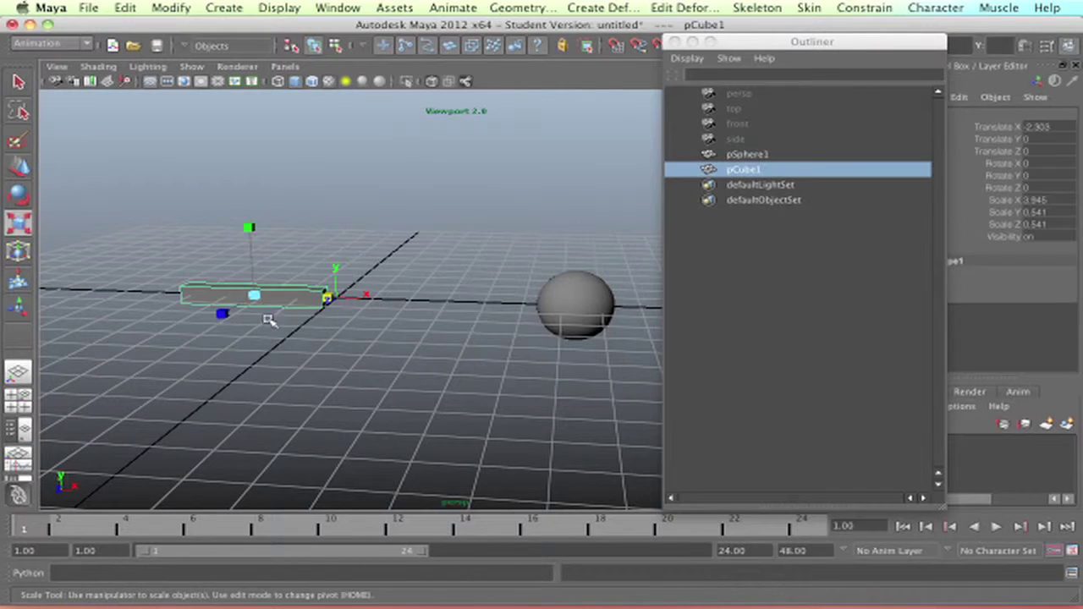
key(Home)
drag(292, 298, 226, 299)
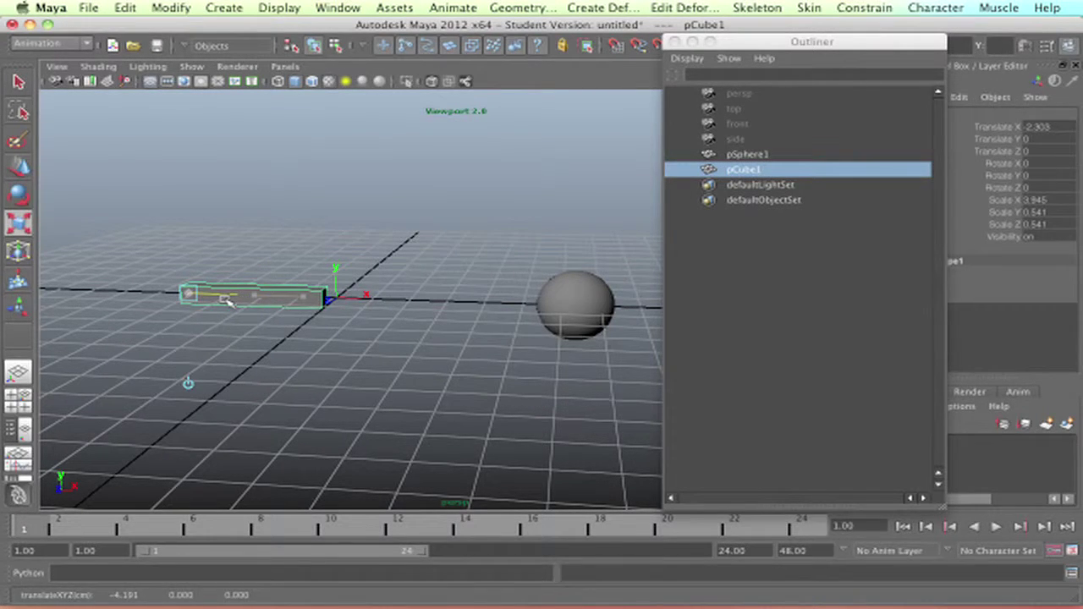
key(Home)
key(Home)
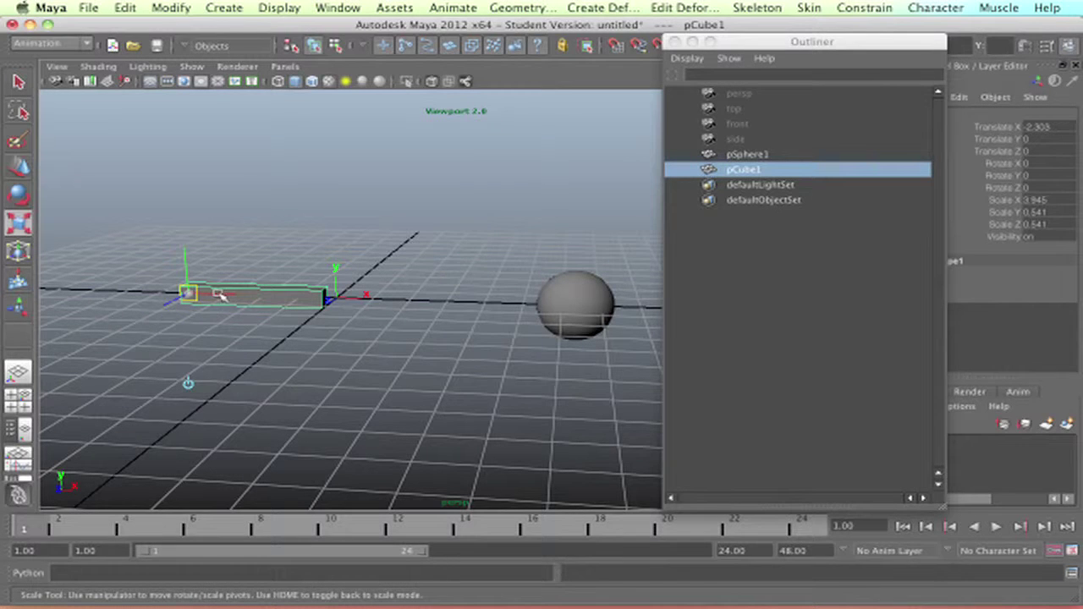
Leave pivot editing on the bar and switch to the Move tool.
key(Home)
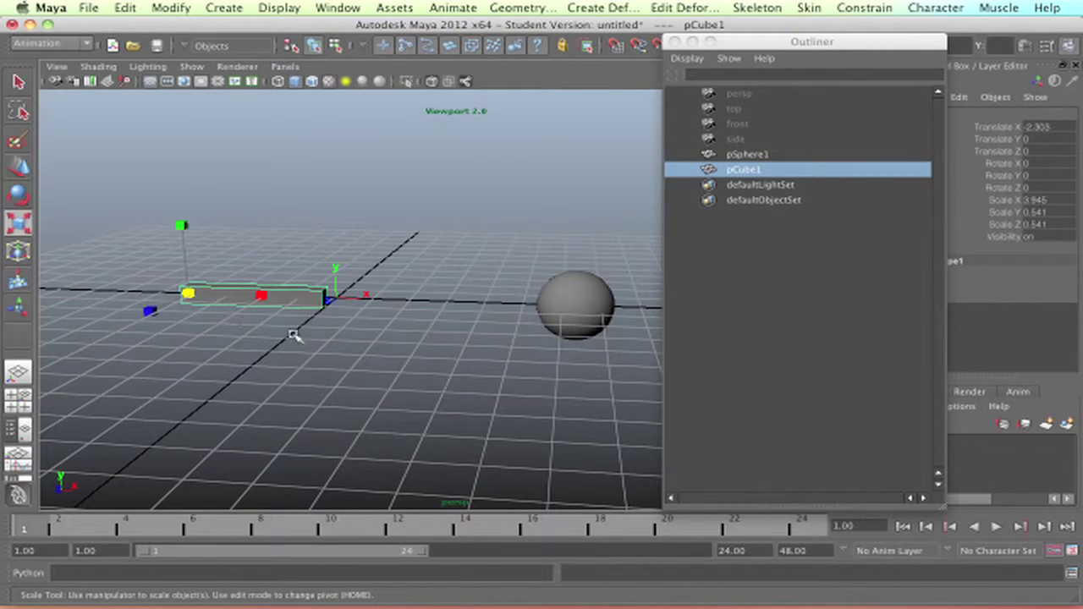
alt+drag(282, 363, 344, 357)
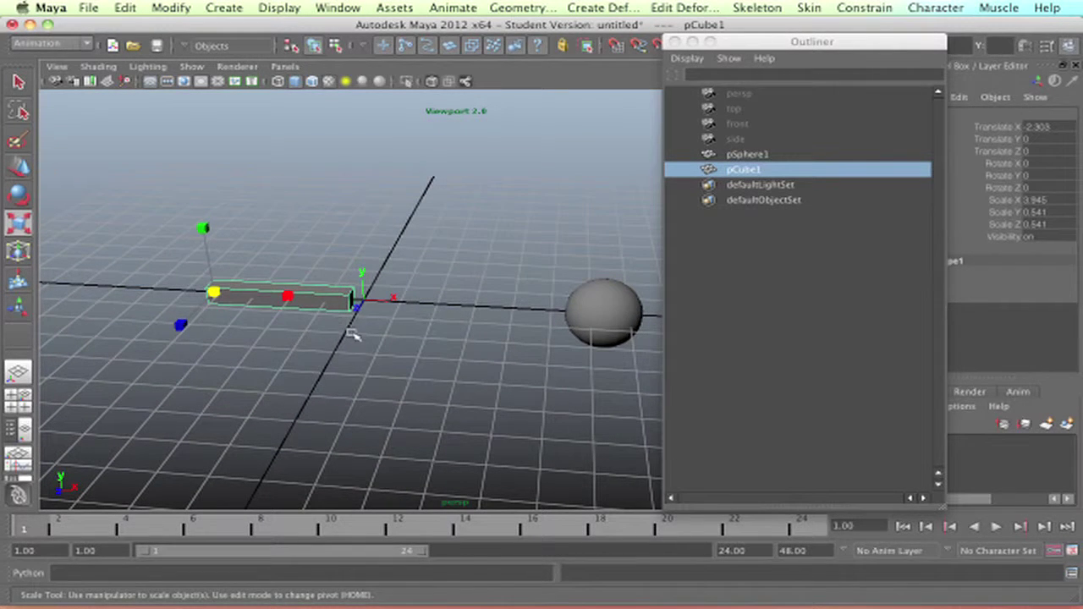
click(358, 357)
click(329, 302)
key(w)
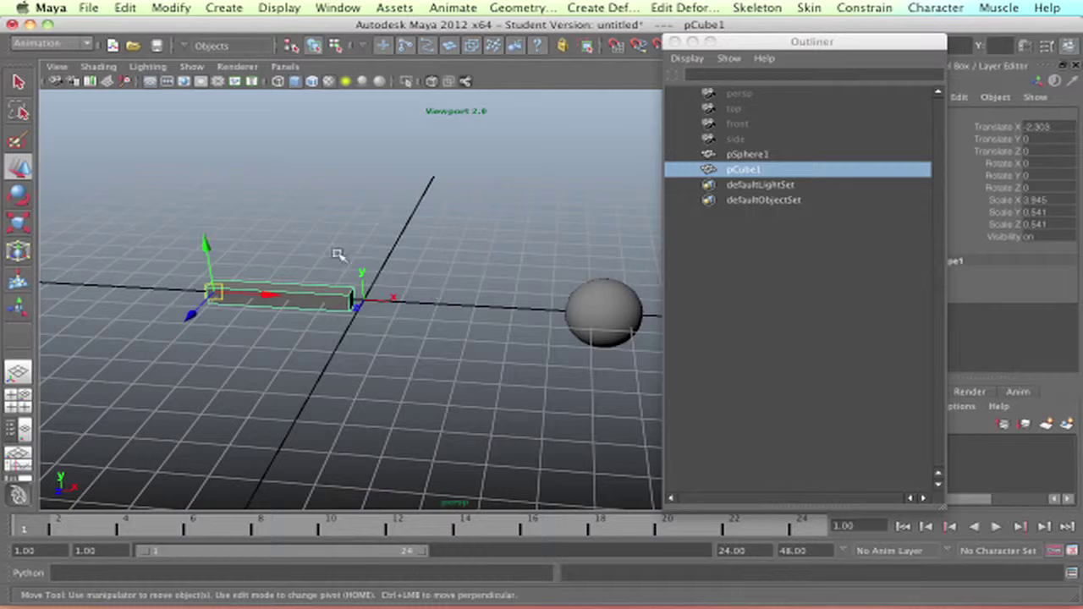
Select the sphere and then the bar, and open the Aim Constraint options.
click(601, 313)
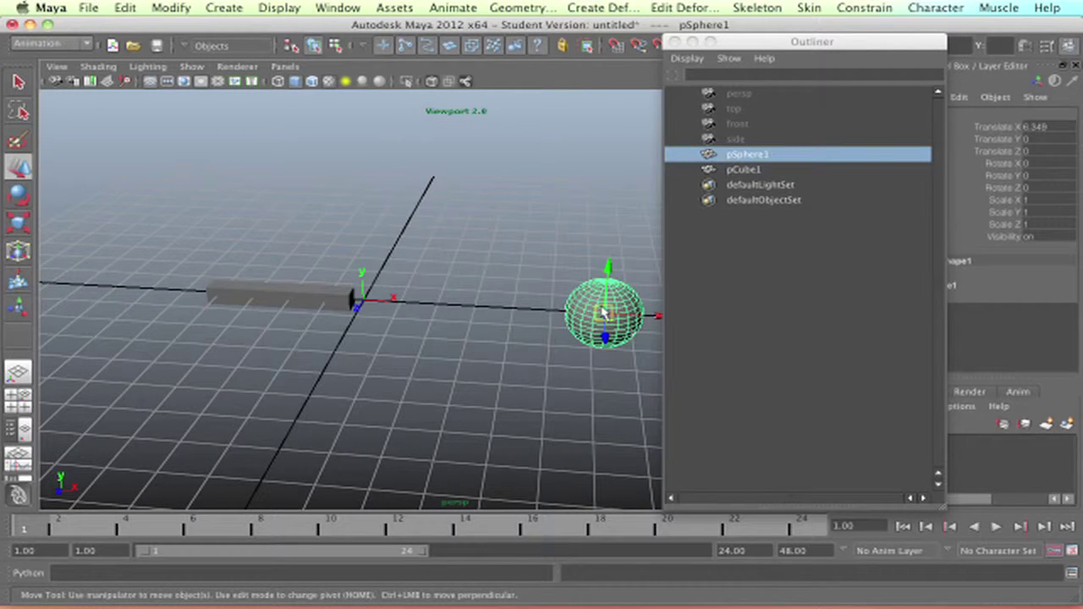
shift+click(305, 292)
click(592, 314)
alt+drag(589, 337, 582, 292)
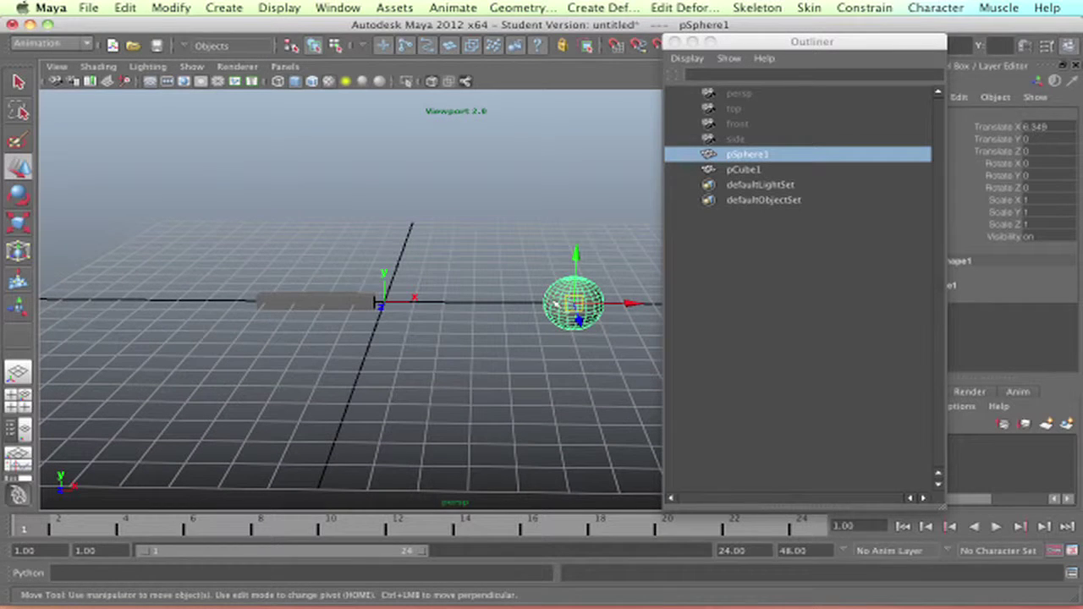
shift+click(322, 308)
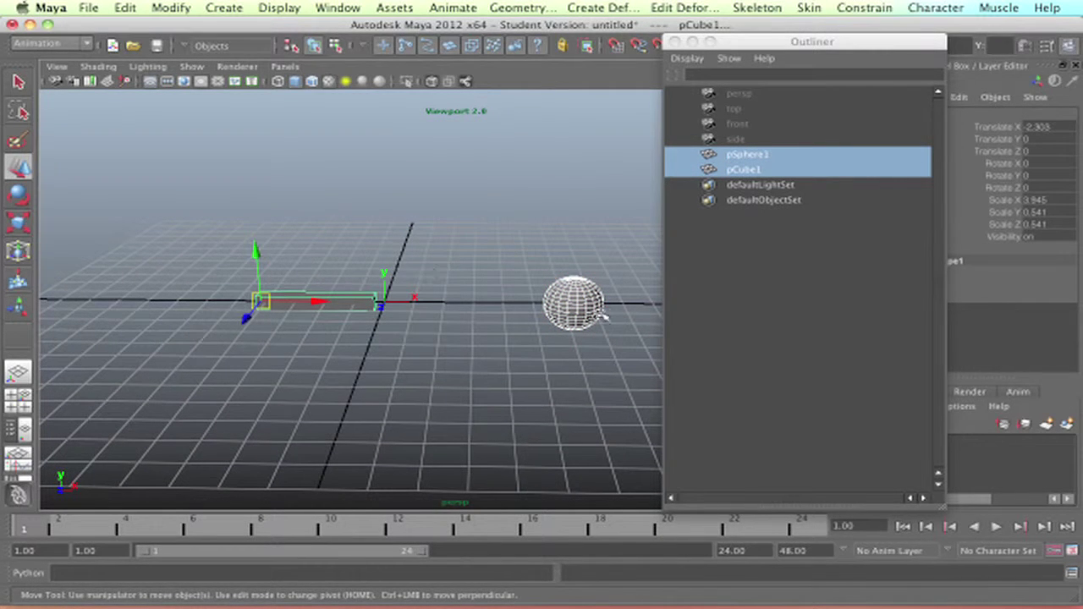
click(866, 9)
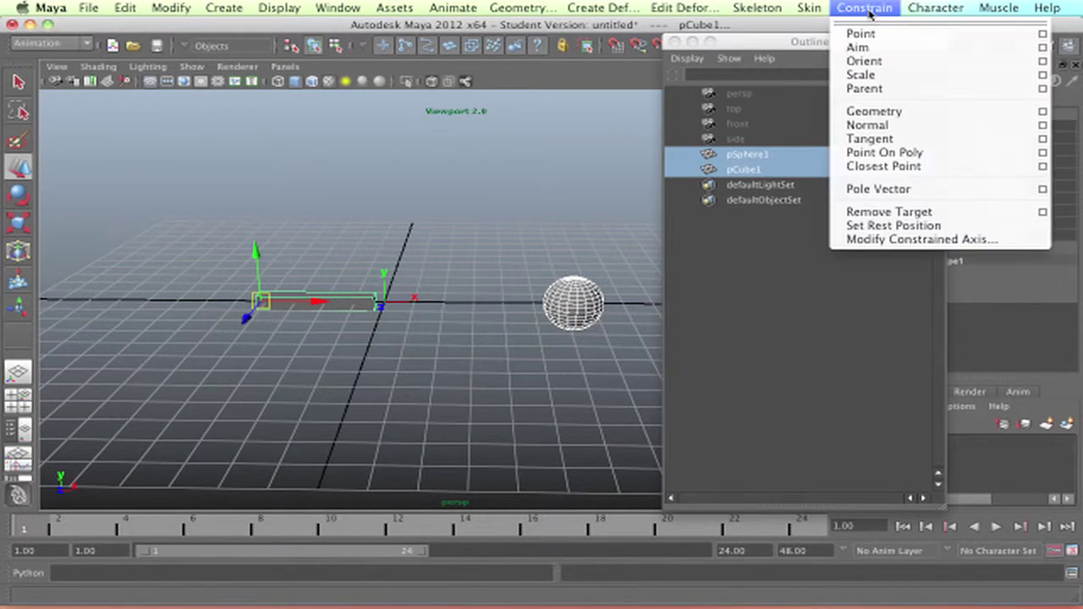
click(1043, 48)
drag(857, 93, 848, 78)
alt+middle_drag(474, 290, 404, 259)
alt+right_drag(455, 260, 509, 268)
alt+drag(277, 298, 250, 316)
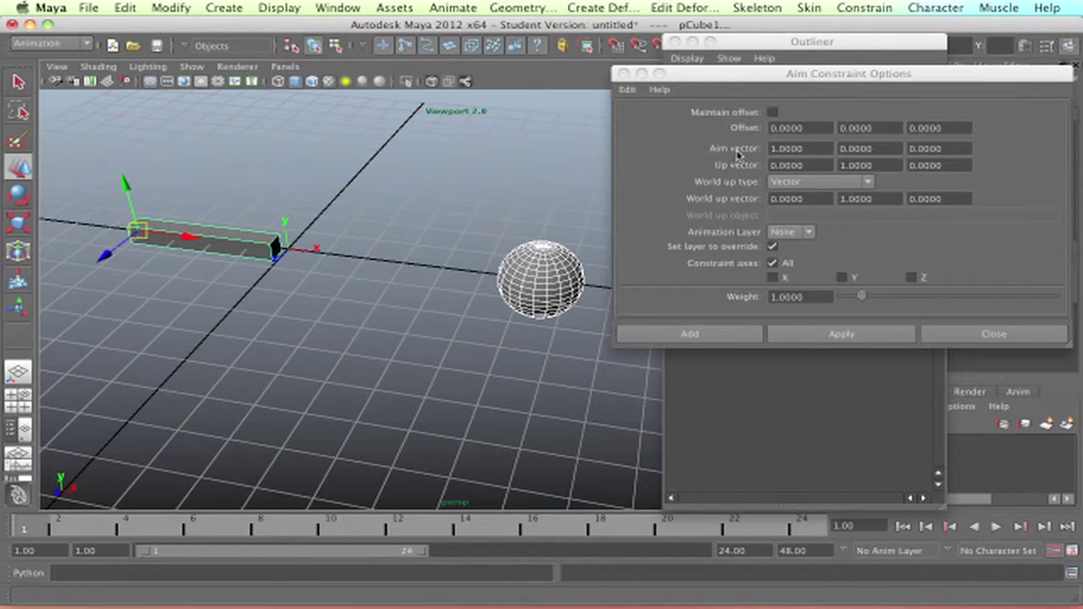
Examine the X, Y and Z values of the aim vector and the up vector against the bar's axes.
click(817, 157)
click(809, 149)
click(885, 146)
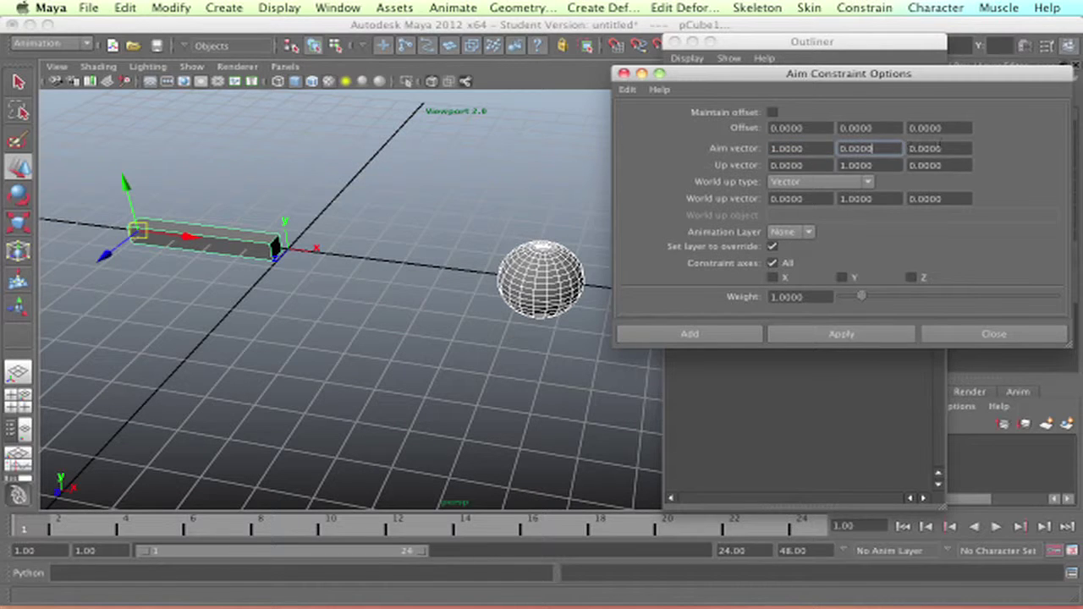
click(940, 145)
click(812, 147)
drag(820, 151, 738, 154)
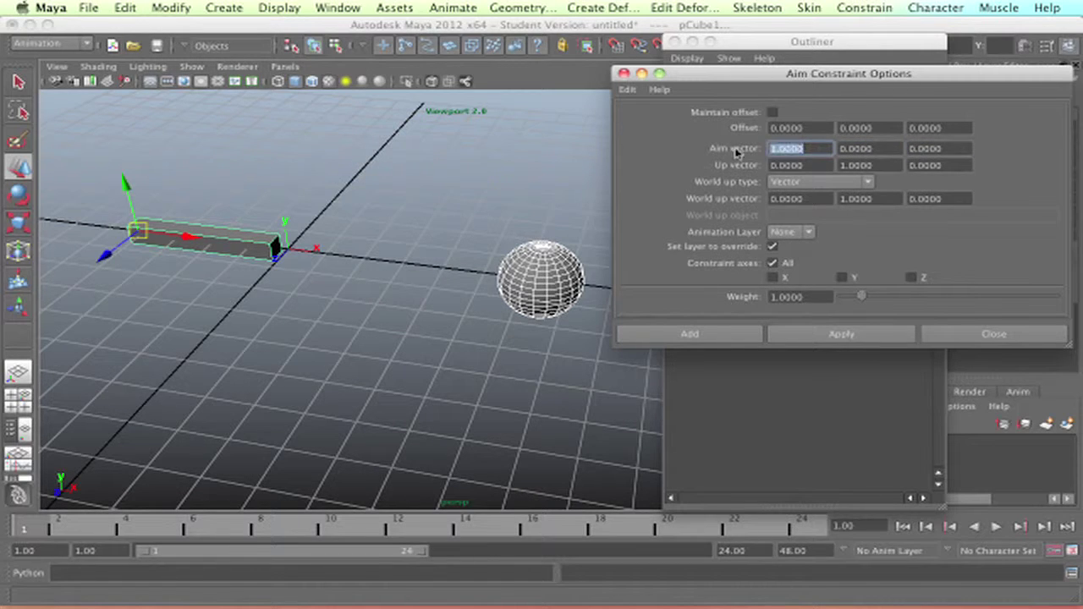
double_click(884, 149)
double_click(961, 147)
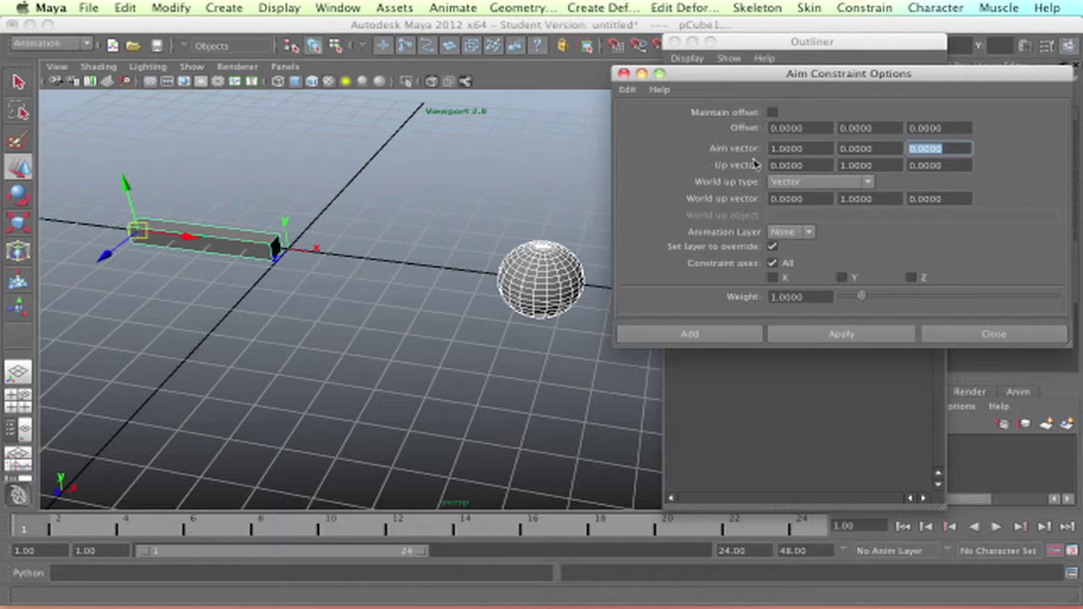
click(809, 149)
drag(825, 150, 771, 158)
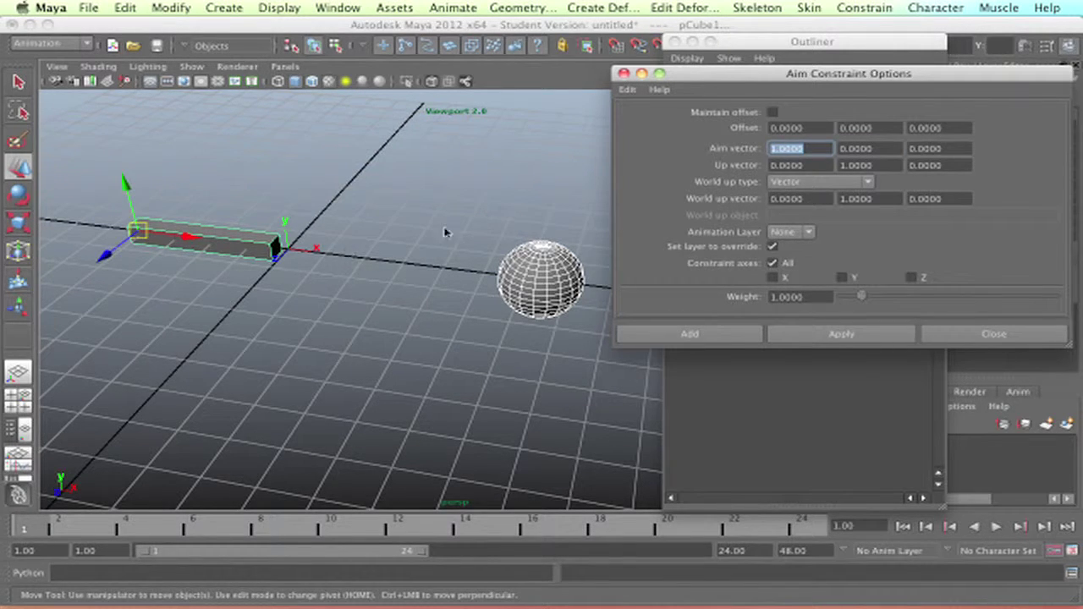
double_click(773, 166)
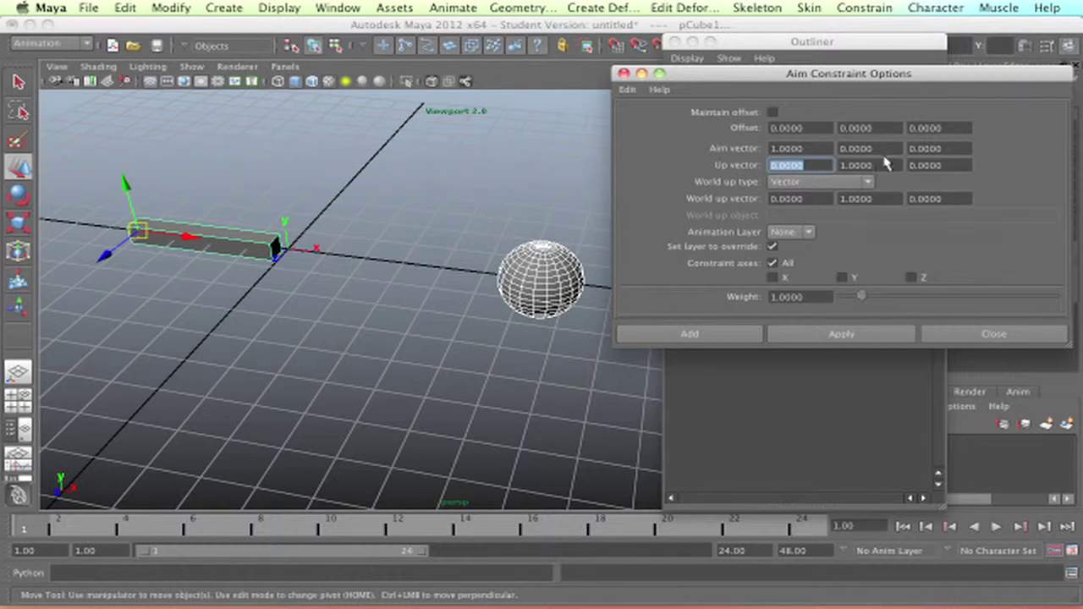
double_click(856, 166)
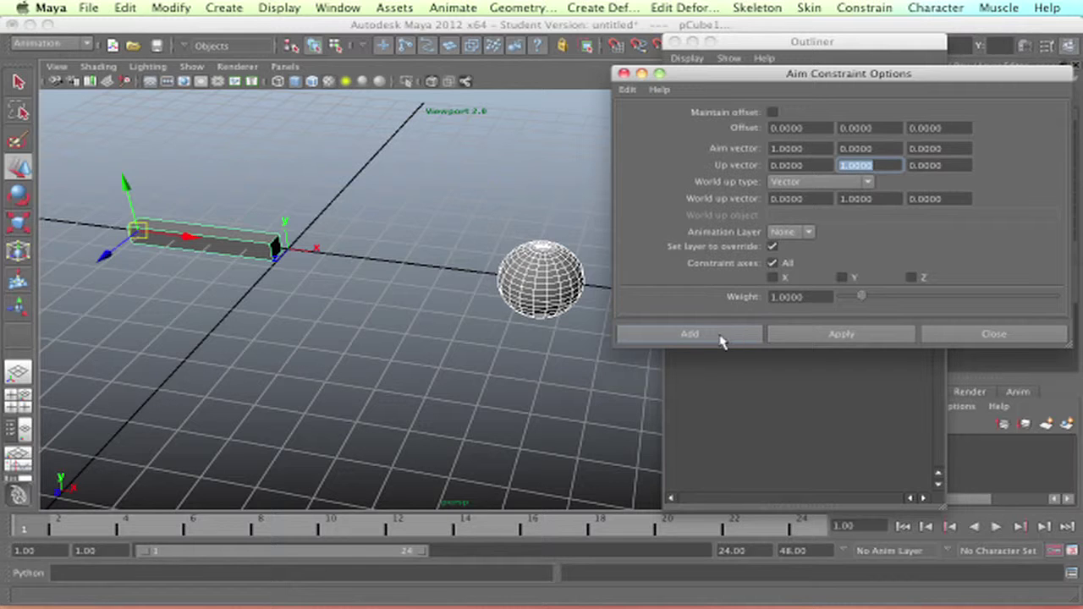
Aim-constrain the bar to the sphere with aim vector 1, 0, 0 and up vector 0, 1, 0.
scroll(334, 236, down, 5)
mouse_move(437, 306)
alt+mouse_down()
mouse_move(382, 307)
mouse_move(425, 295)
alt+mouse_up()
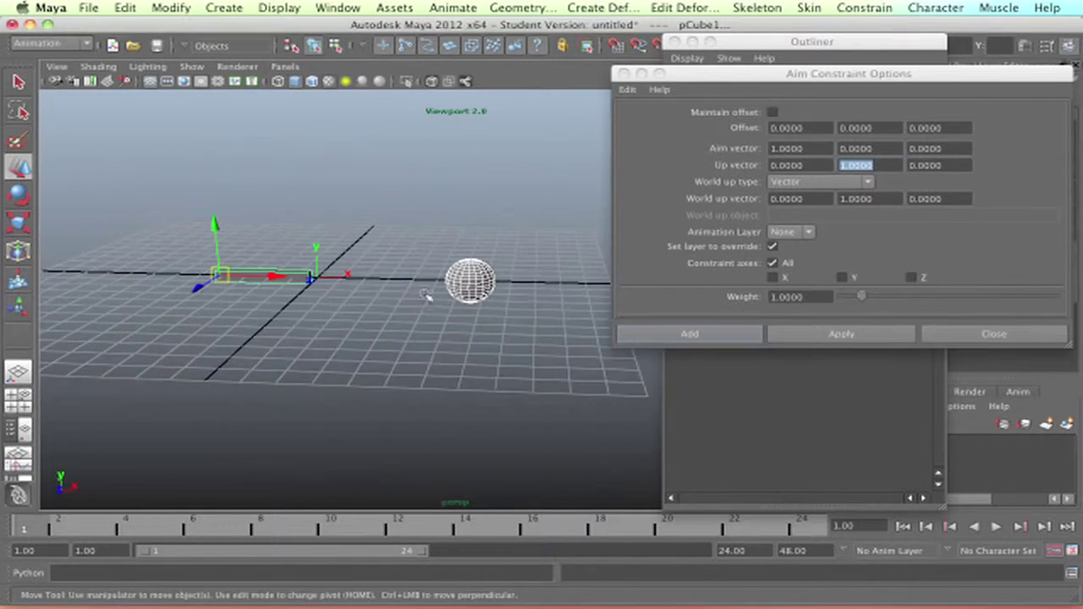
click(723, 337)
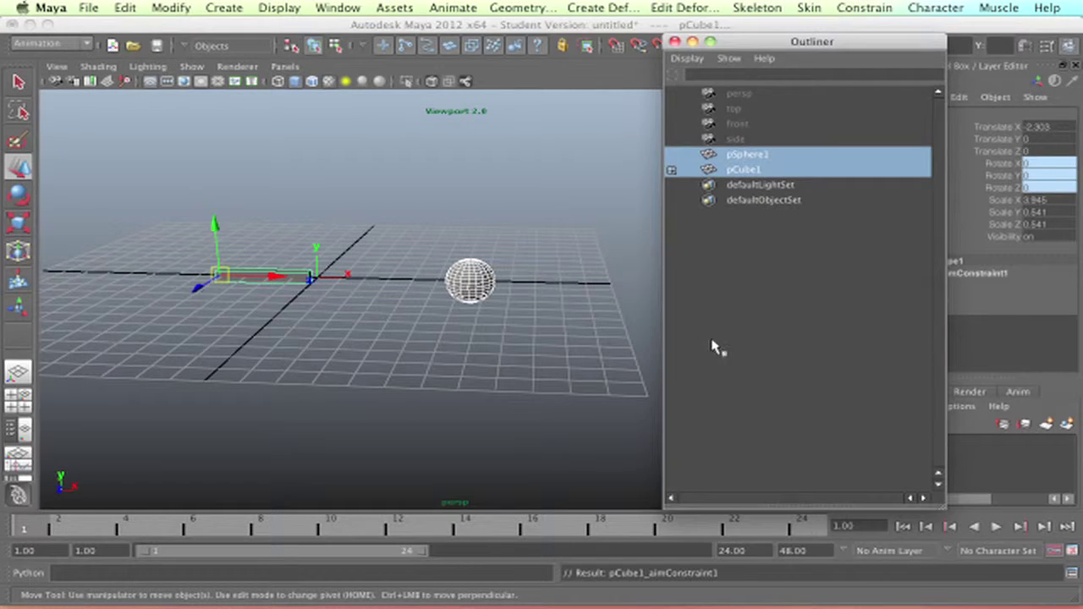
Reveal the aim constraint under pCube1 in the Outliner and highlight it along with pSphere1.
click(551, 281)
click(671, 171)
click(753, 170)
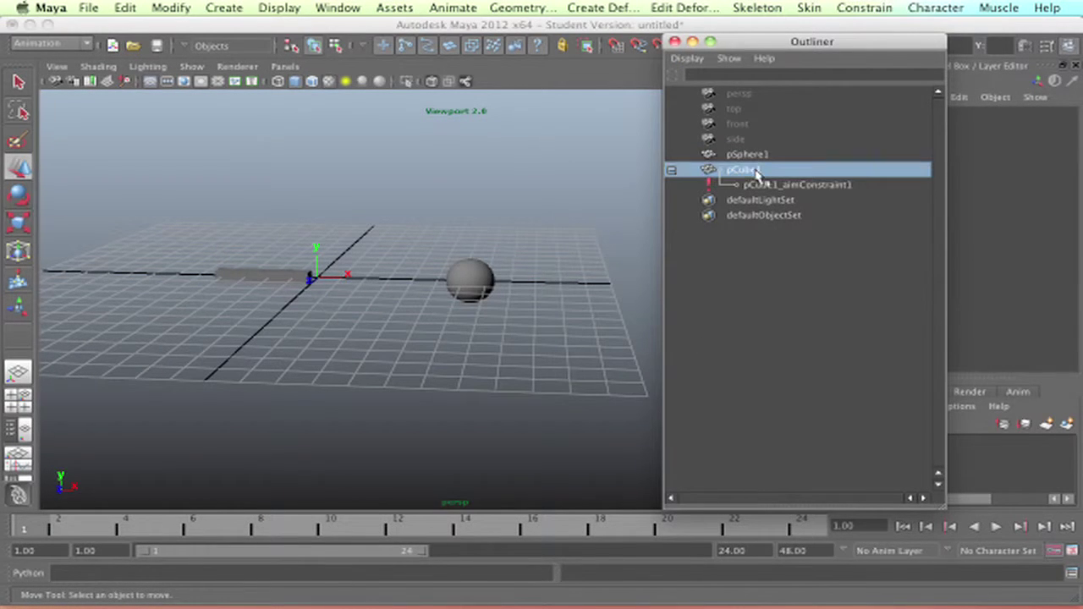
click(789, 187)
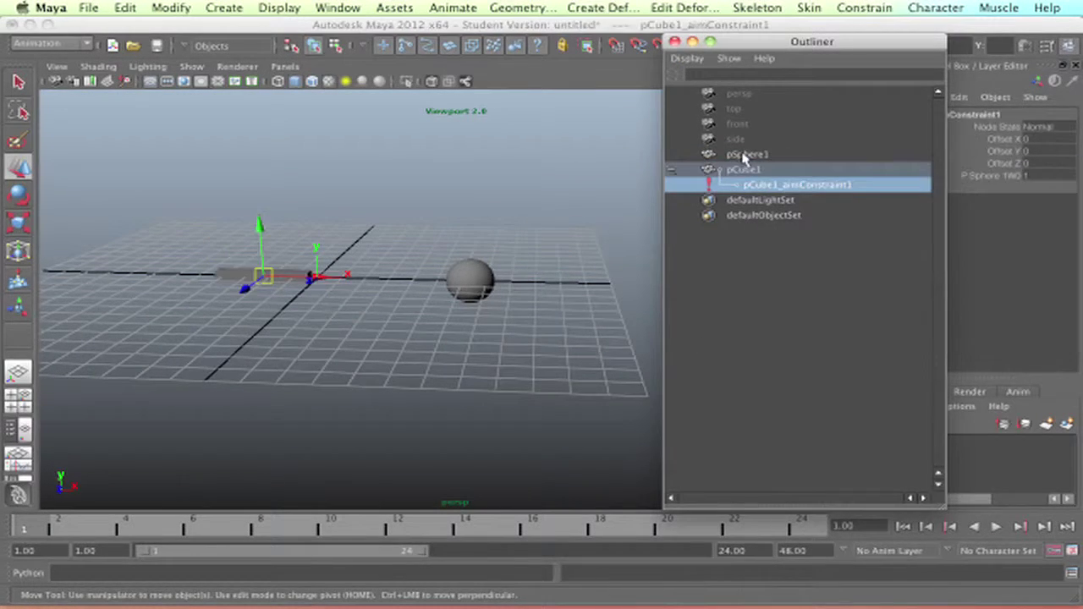
click(742, 158)
Move the sphere above and around the grid to test how the bar aims at it.
click(531, 277)
click(484, 271)
alt+right_drag(513, 277, 583, 286)
alt+drag(583, 286, 468, 165)
alt+drag(468, 166, 491, 271)
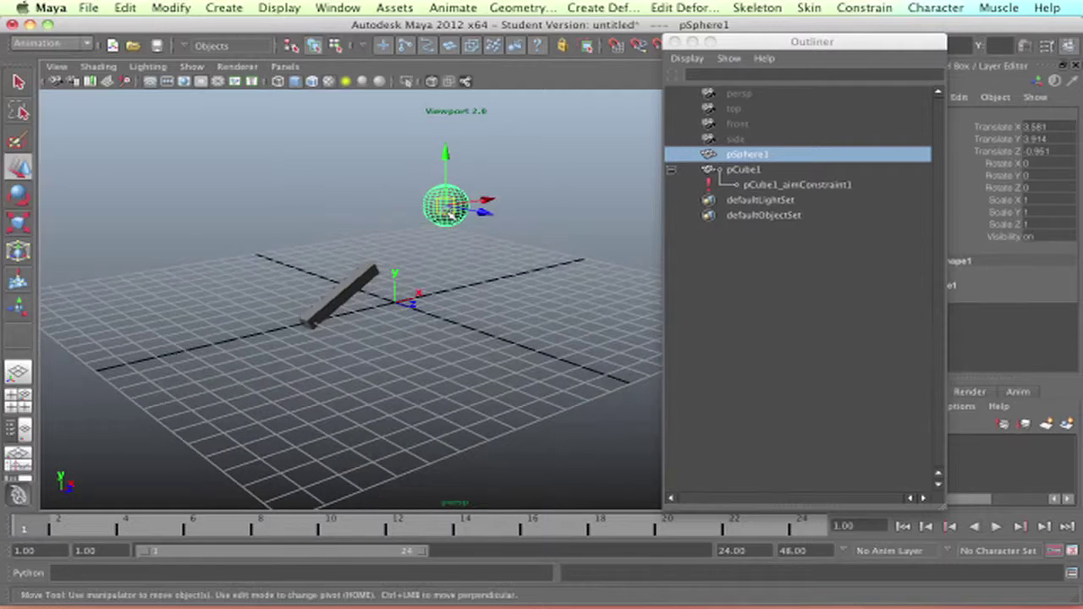
drag(450, 209, 515, 151)
alt+drag(515, 150, 437, 249)
drag(508, 191, 423, 128)
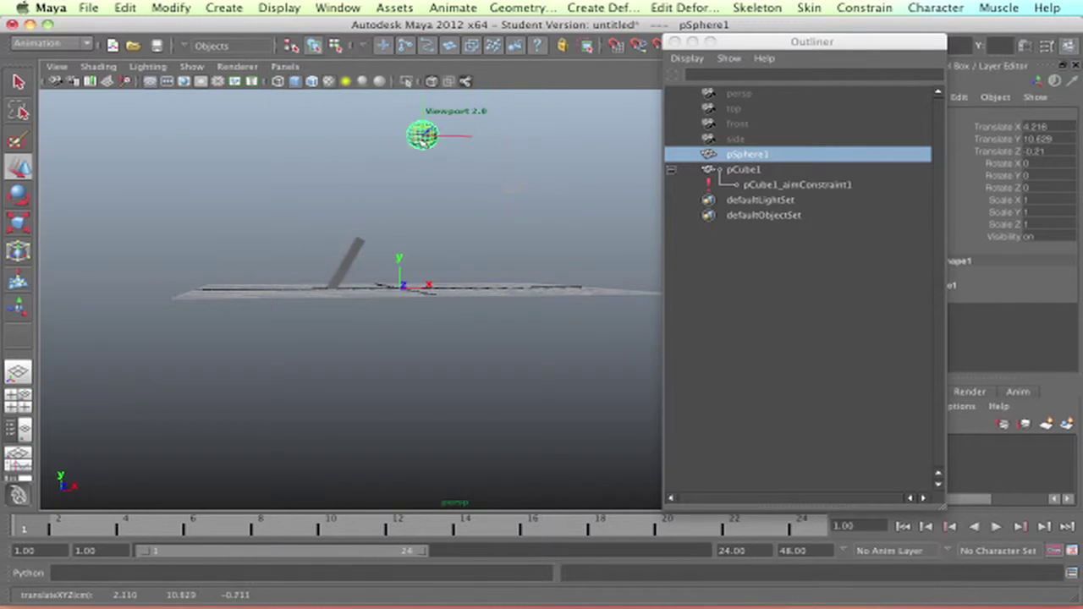
alt+drag(430, 209, 534, 257)
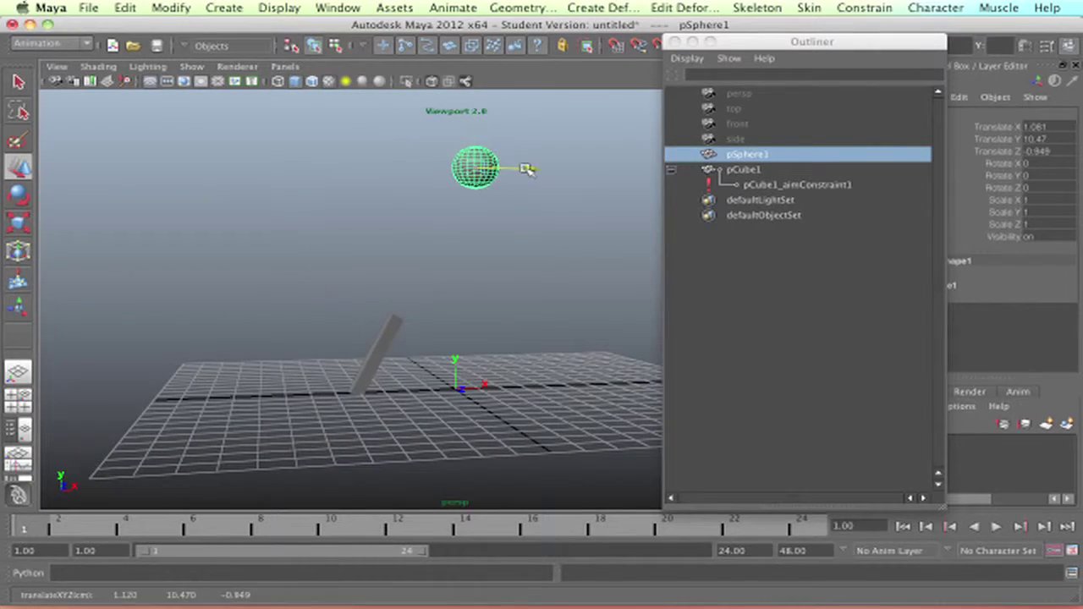
drag(522, 169, 502, 306)
drag(407, 168, 582, 337)
Delete the aim constraint from pCube1.
click(464, 347)
click(461, 351)
click(791, 184)
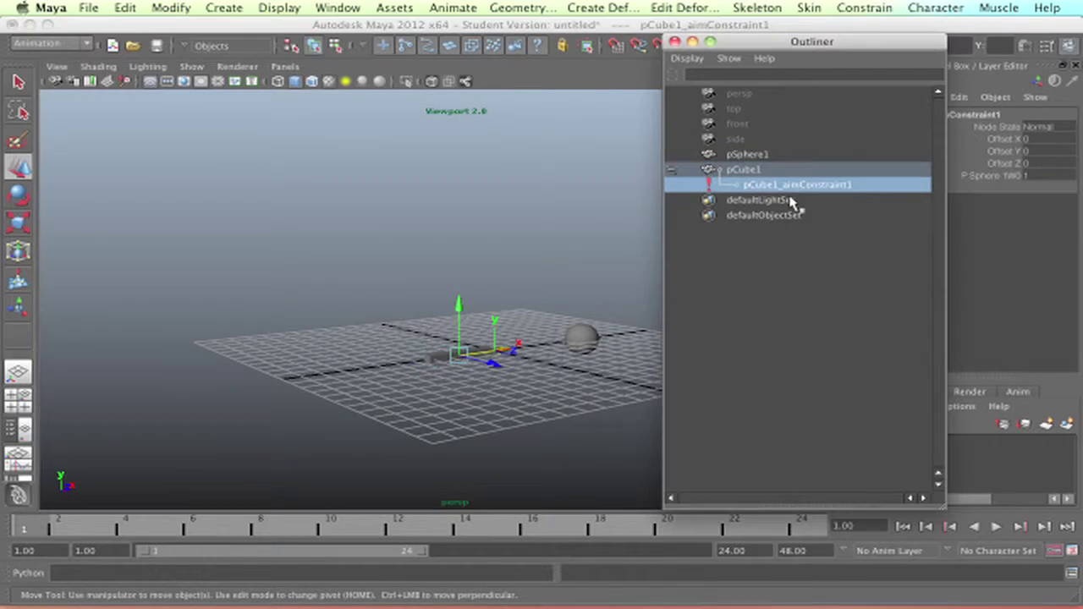
key(Delete)
Parent-constrain the bar to the sphere with Maintain offset on and all translate and rotate axes constrained.
drag(602, 289, 470, 370)
alt+drag(516, 372, 482, 293)
scroll(481, 290, up, 10)
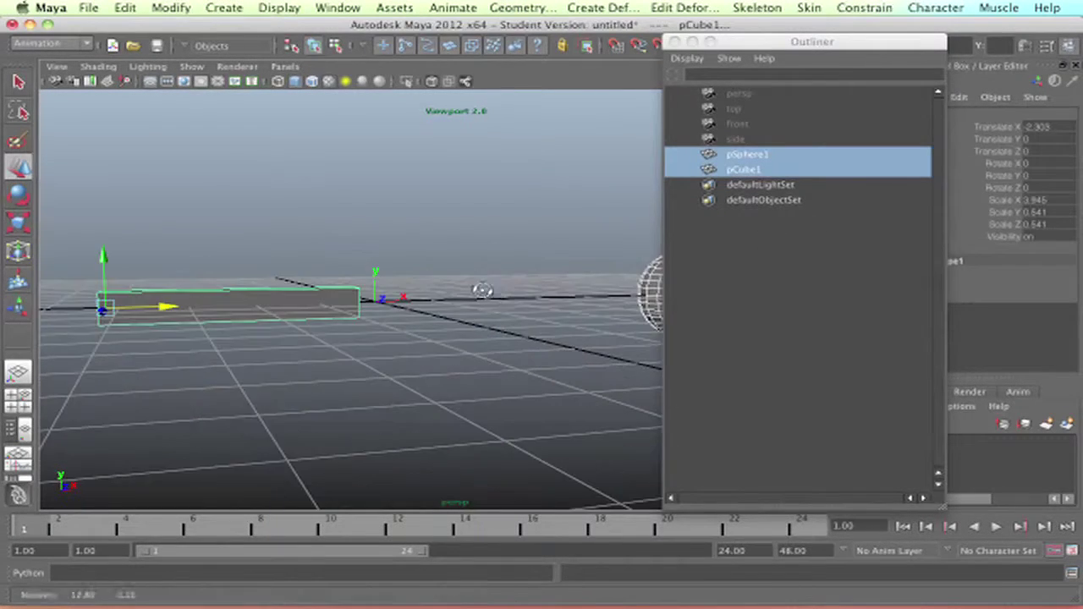
scroll(454, 306, down, 2)
alt+middle_drag(449, 296, 430, 320)
alt+drag(429, 319, 457, 279)
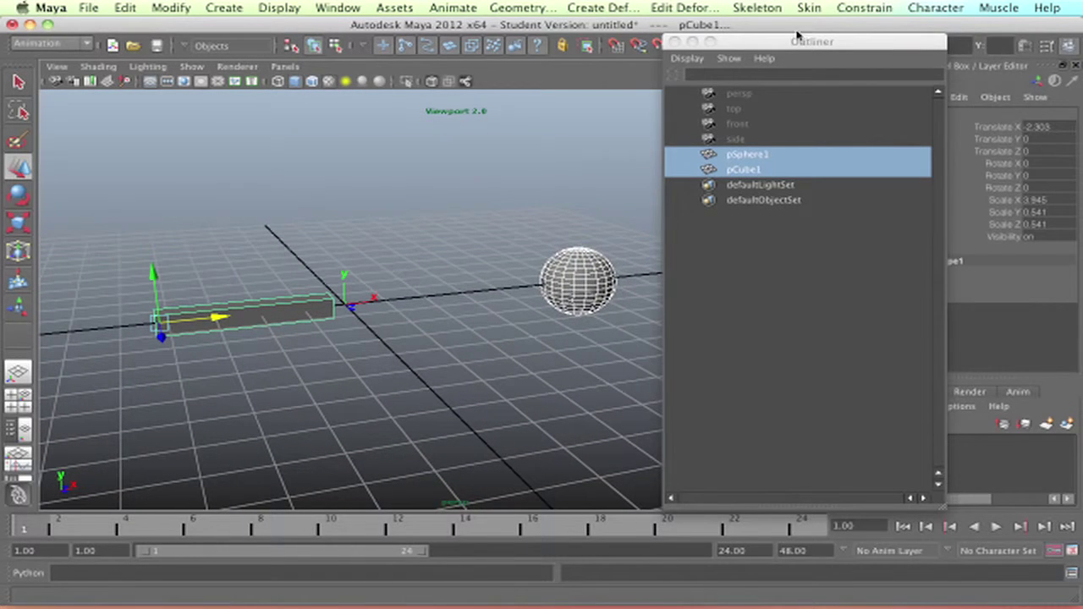
click(846, 10)
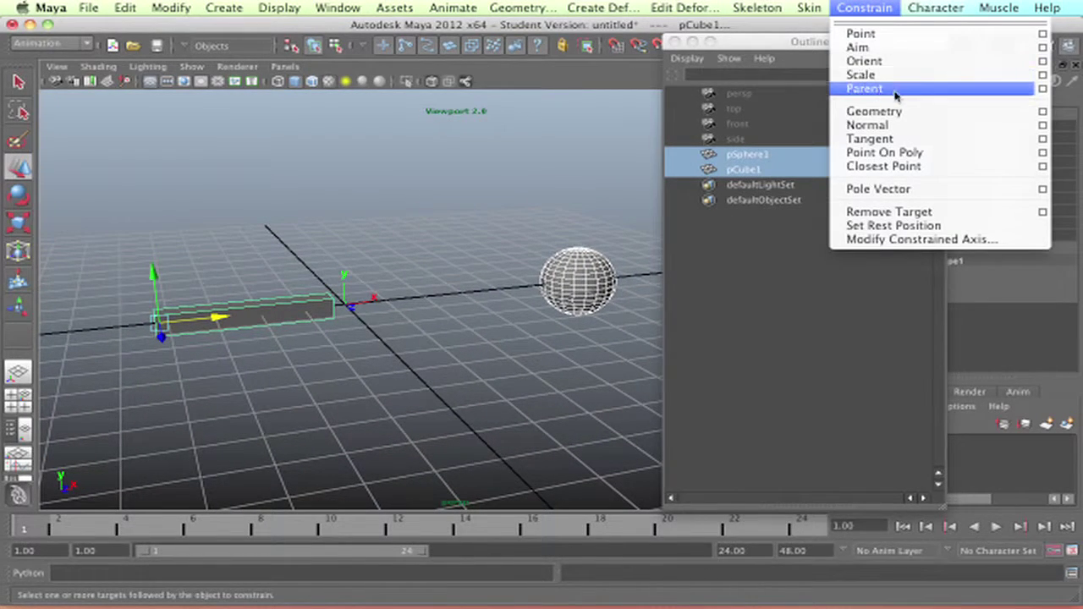
click(1043, 90)
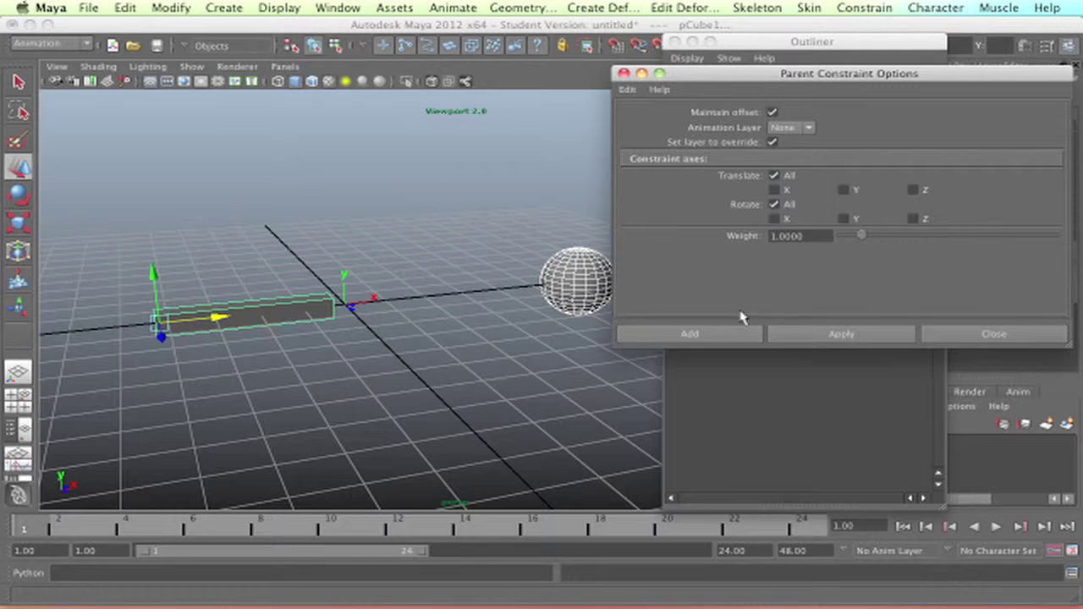
click(725, 334)
Raise the sphere to about 0.364 in Y with a Z rotation of about 0.451, and key it at frame 1.
click(556, 336)
click(561, 285)
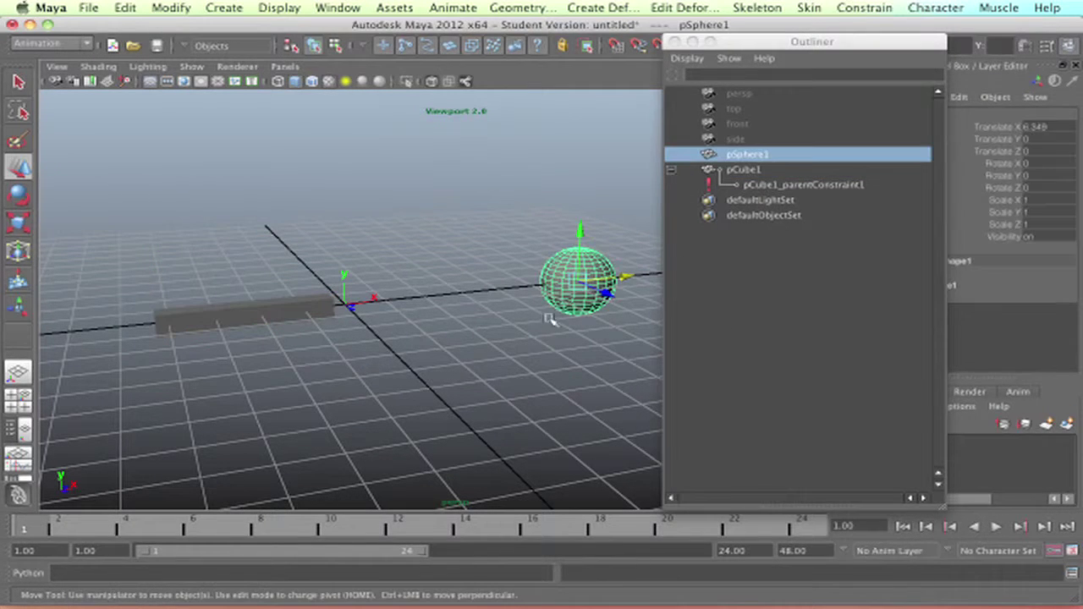
click(309, 311)
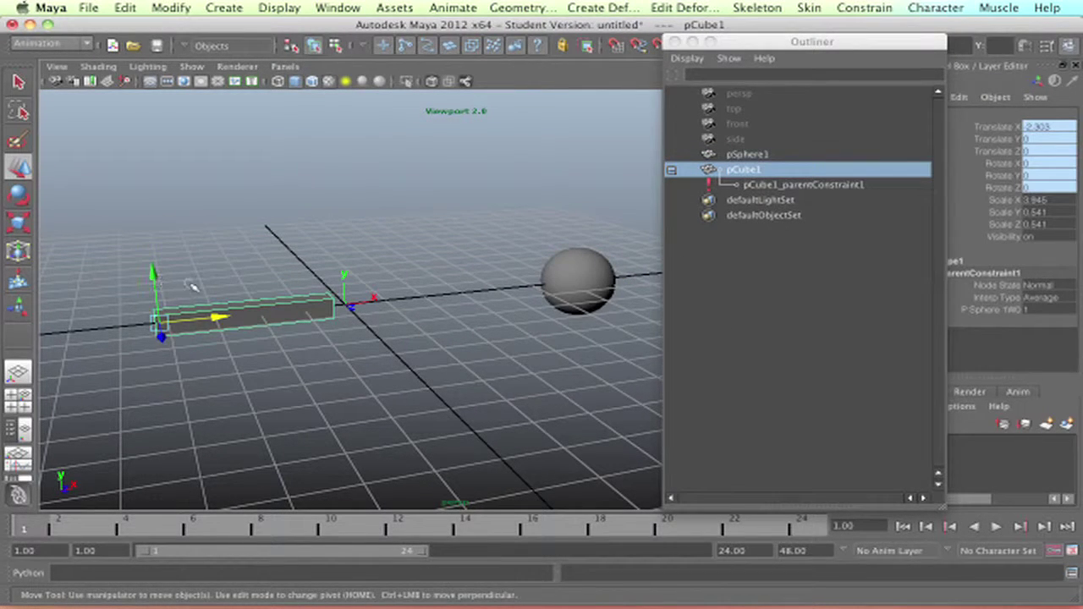
click(554, 254)
drag(584, 243, 533, 230)
key(e)
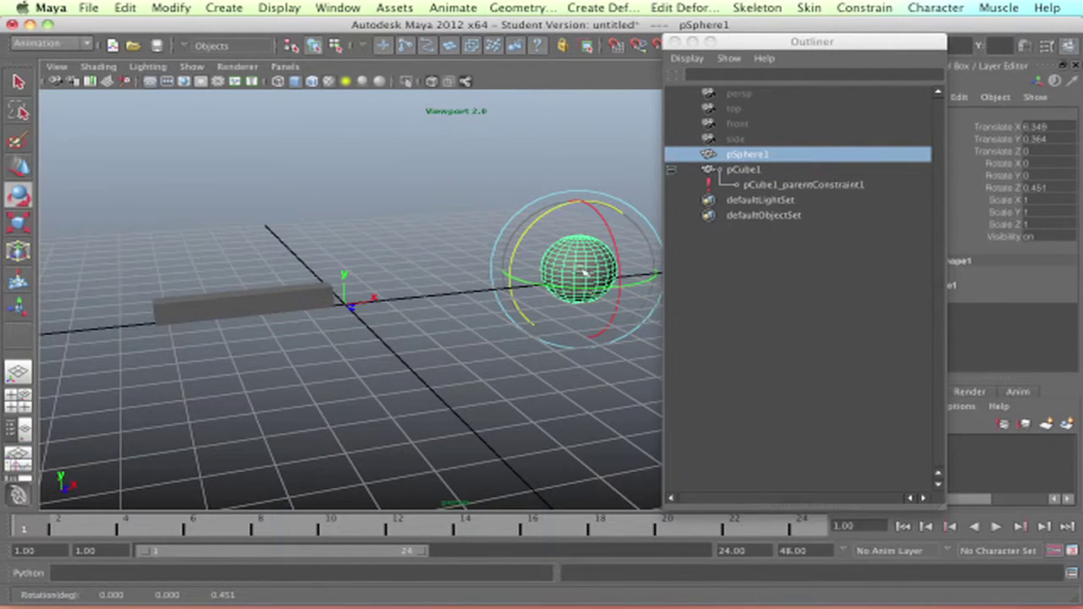
key(s)
Try scaling the sphere while the bar is parent-constrained to it, and undo the scaling.
key(r)
drag(584, 272, 576, 269)
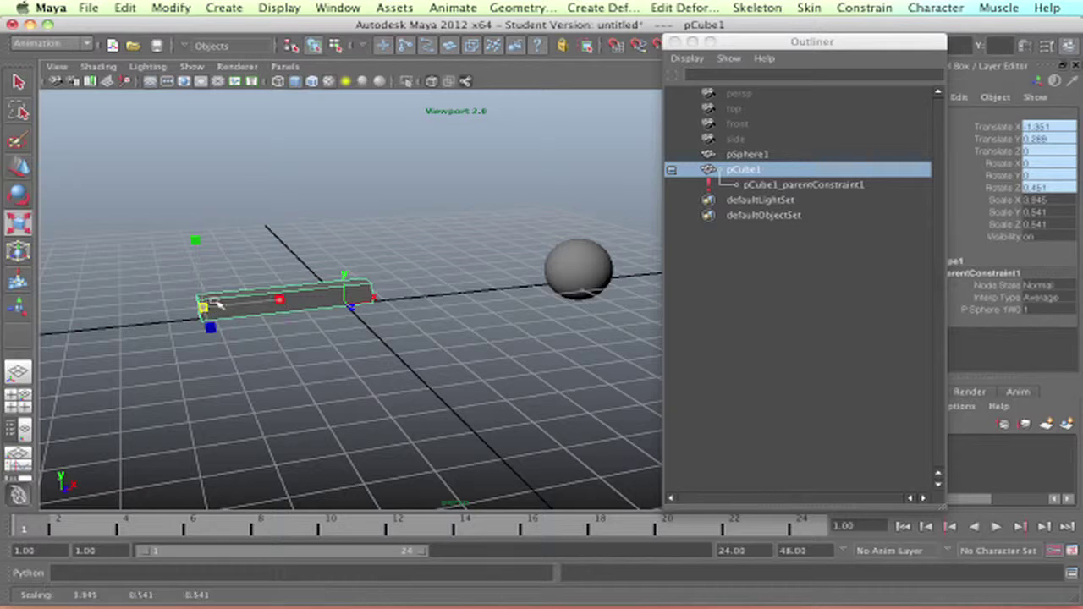
click(579, 269)
drag(579, 269, 580, 269)
key(z)
key(z)
key(z)
key(z)
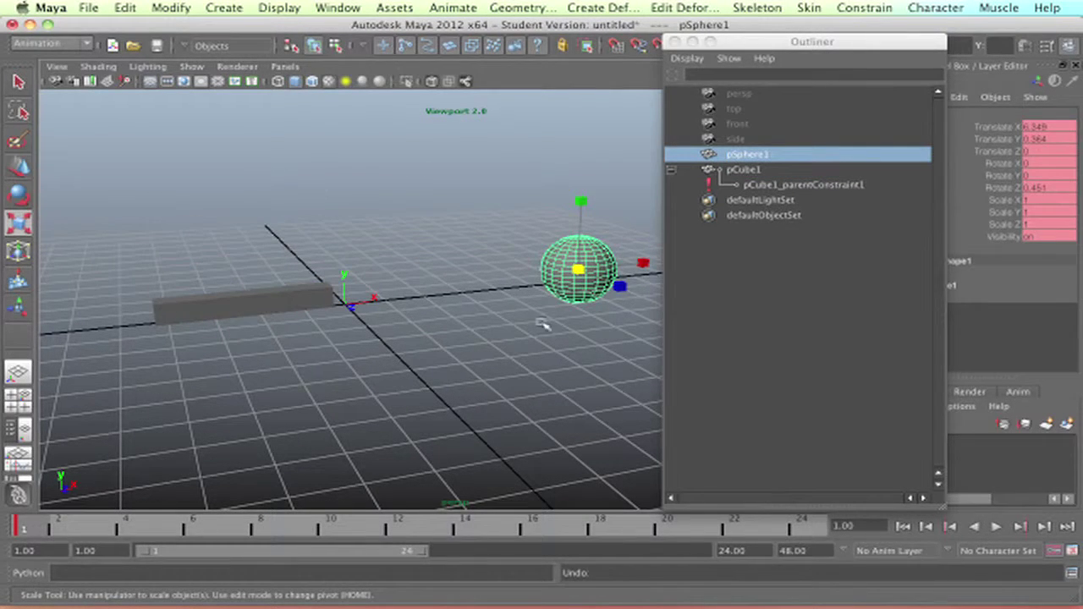
Delete the parent constraint from pCube1 and close the Outliner.
click(795, 186)
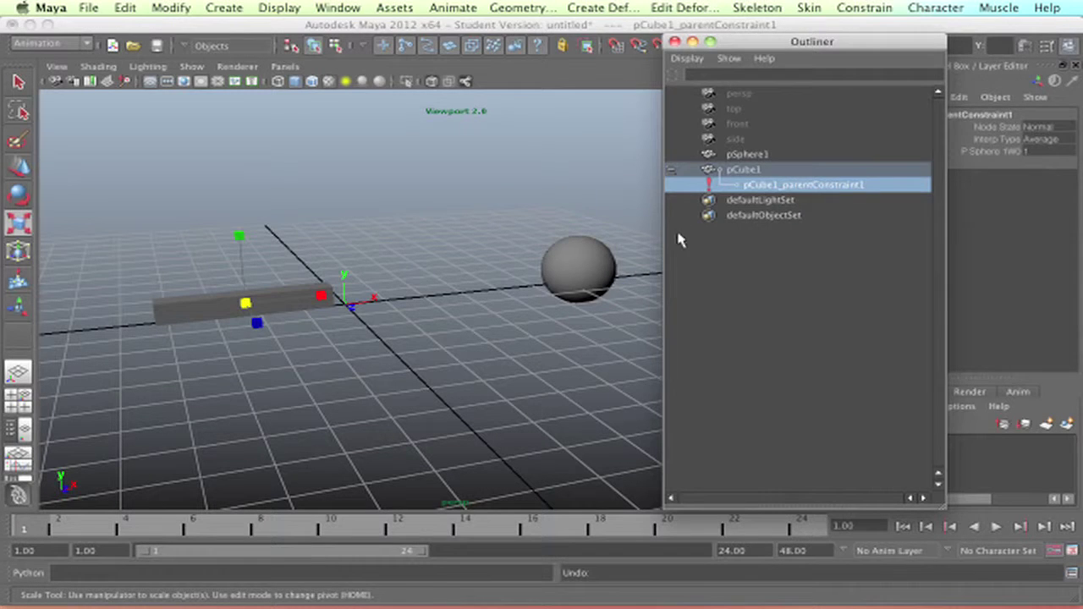
key(Delete)
click(674, 41)
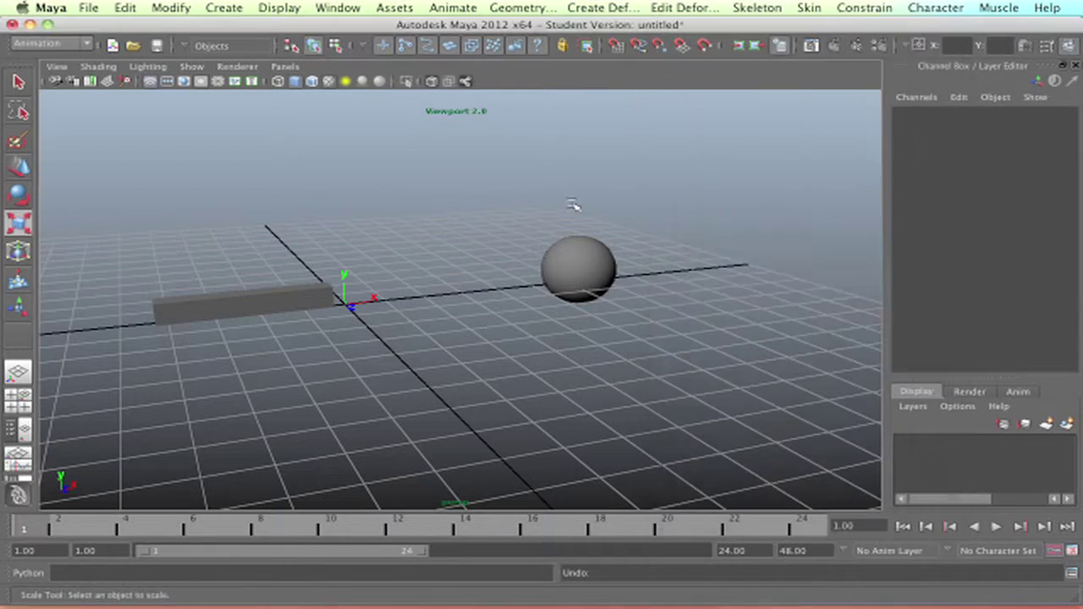
Delete the bar and the sphere from the scene and switch to the four-view layout.
scroll(538, 275, down, 3)
key(ctrl+shift+a)
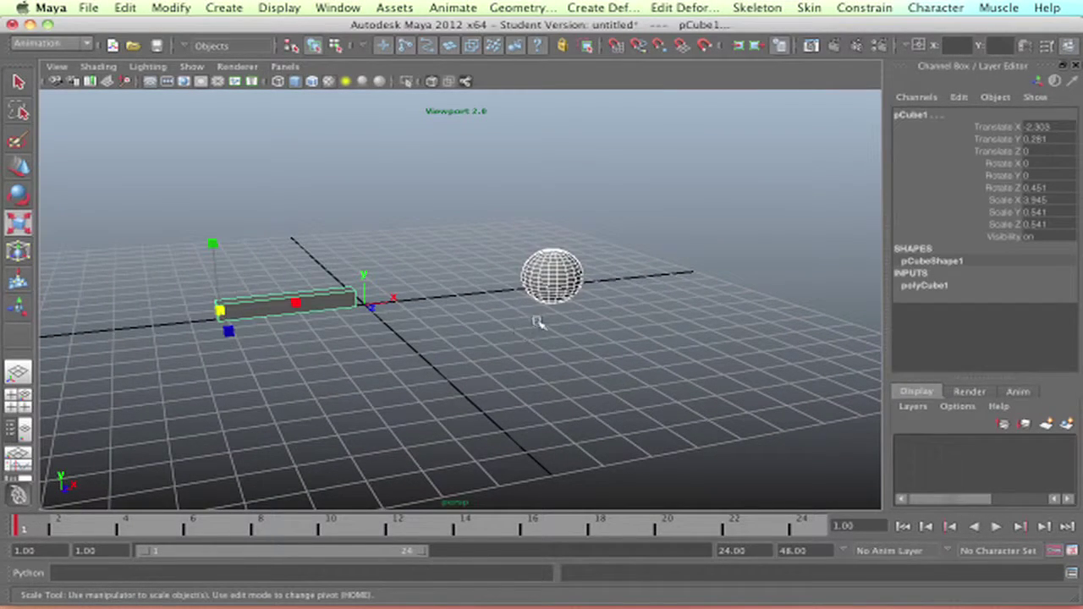
key(Delete)
key(space)
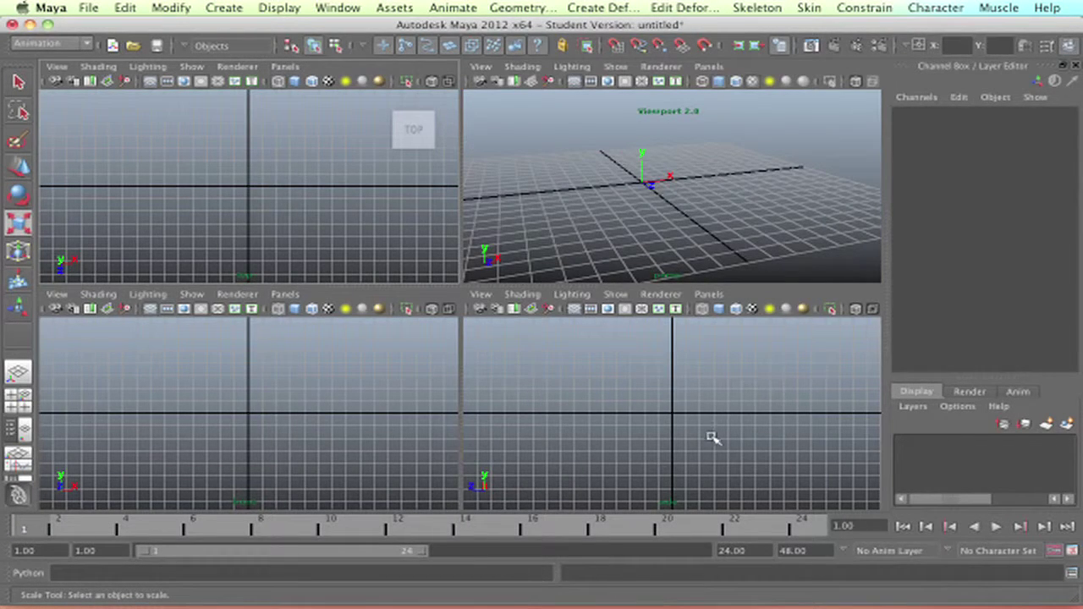
Maximize the side view and change the viewport background to plain light grey.
key(space)
alt+middle_drag(471, 309, 507, 315)
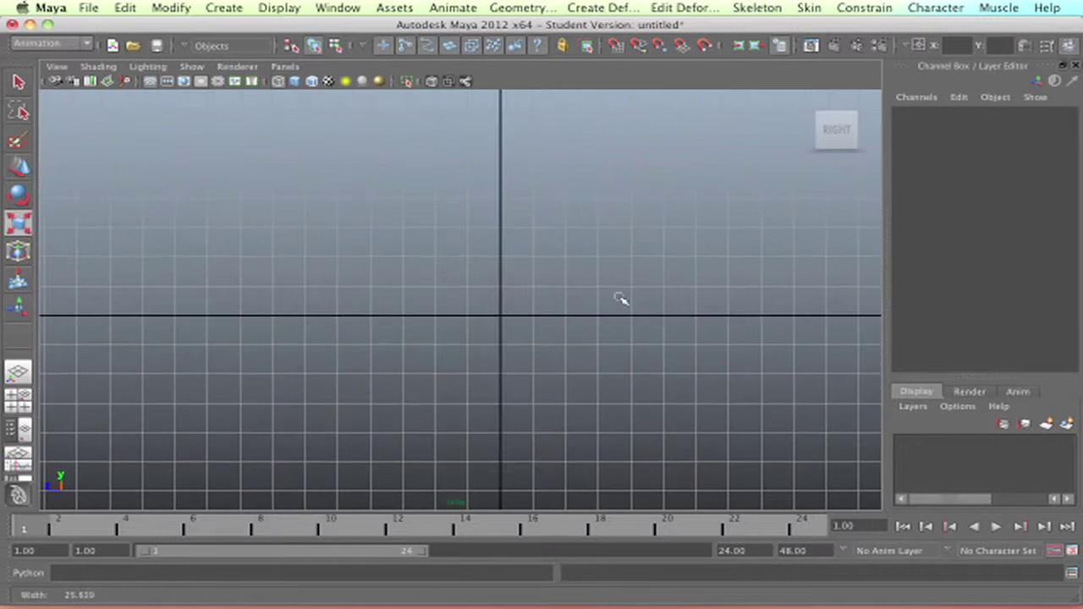
key(alt+b)
key(alt+b)
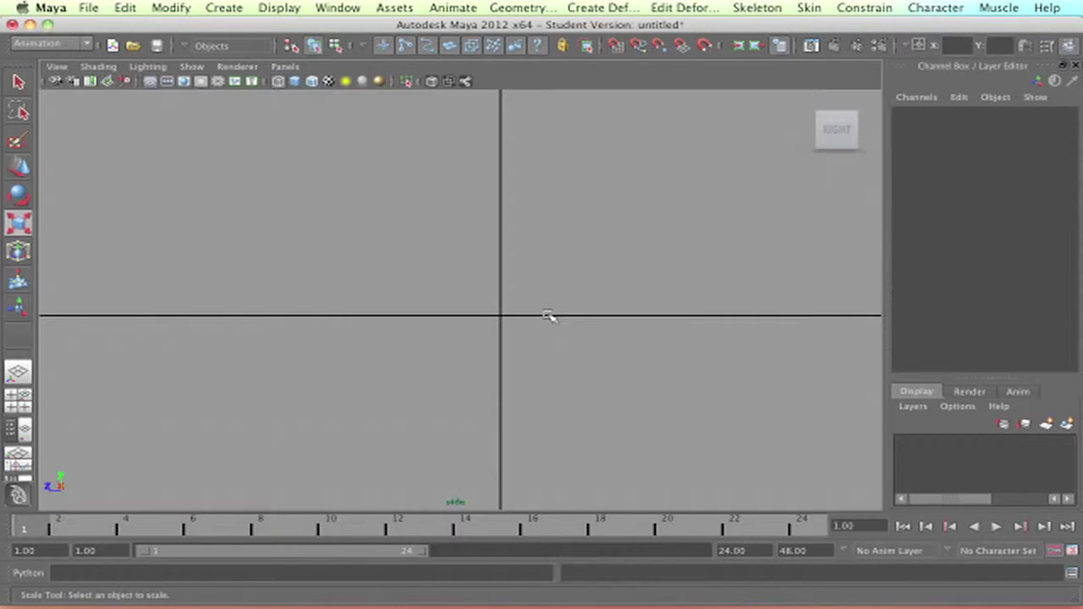
Draw a three-joint leg chain in the side view, bent at the knee and ending on the ground line, with bones about 5 and 4.4 units long.
alt+middle_drag(537, 314, 523, 389)
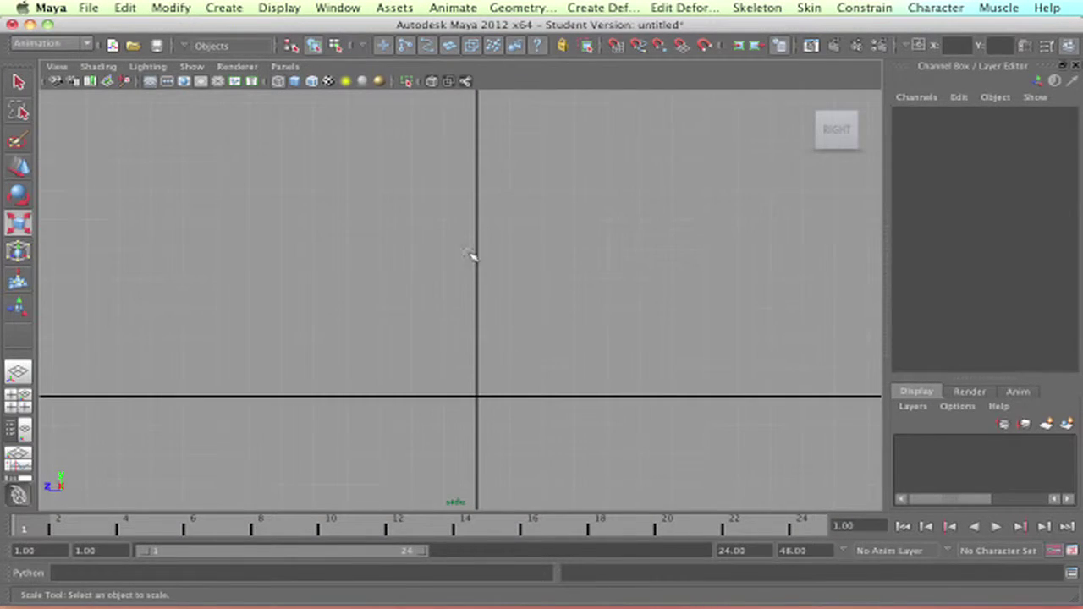
alt+middle_drag(480, 284, 522, 302)
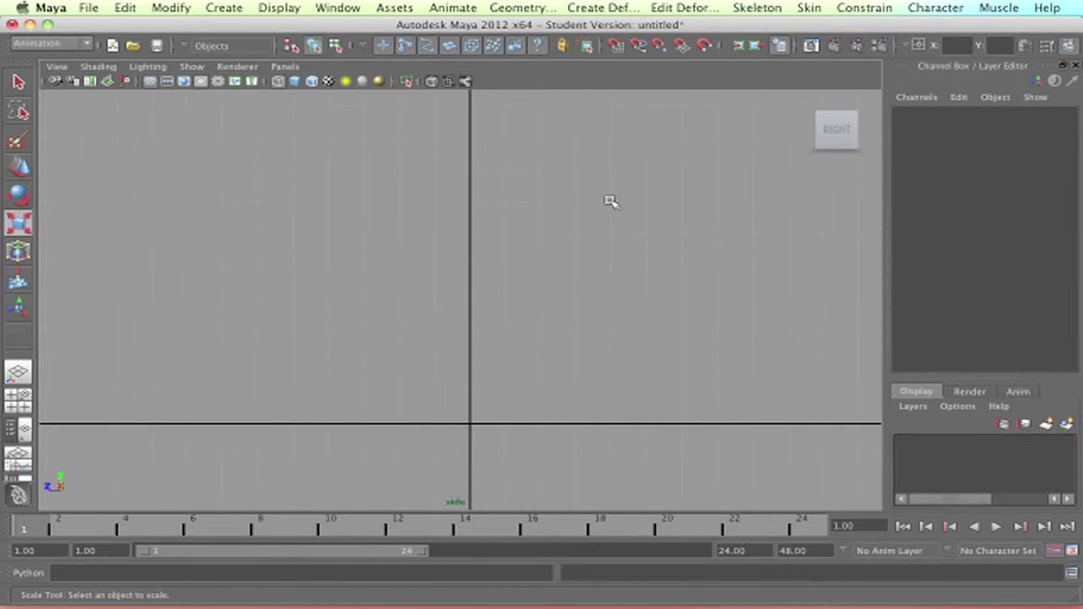
click(757, 7)
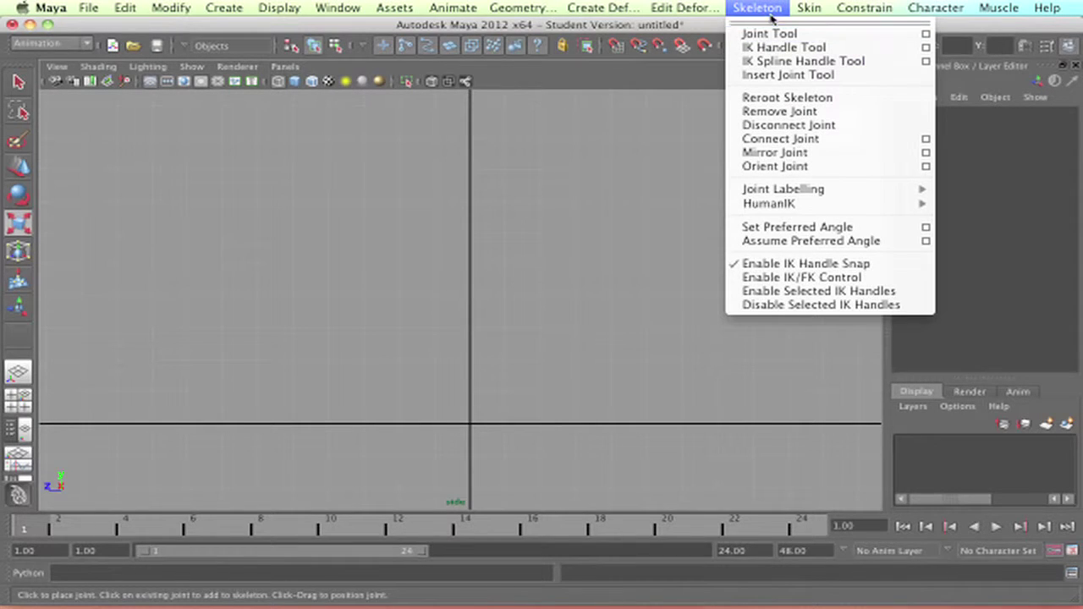
click(757, 35)
click(476, 129)
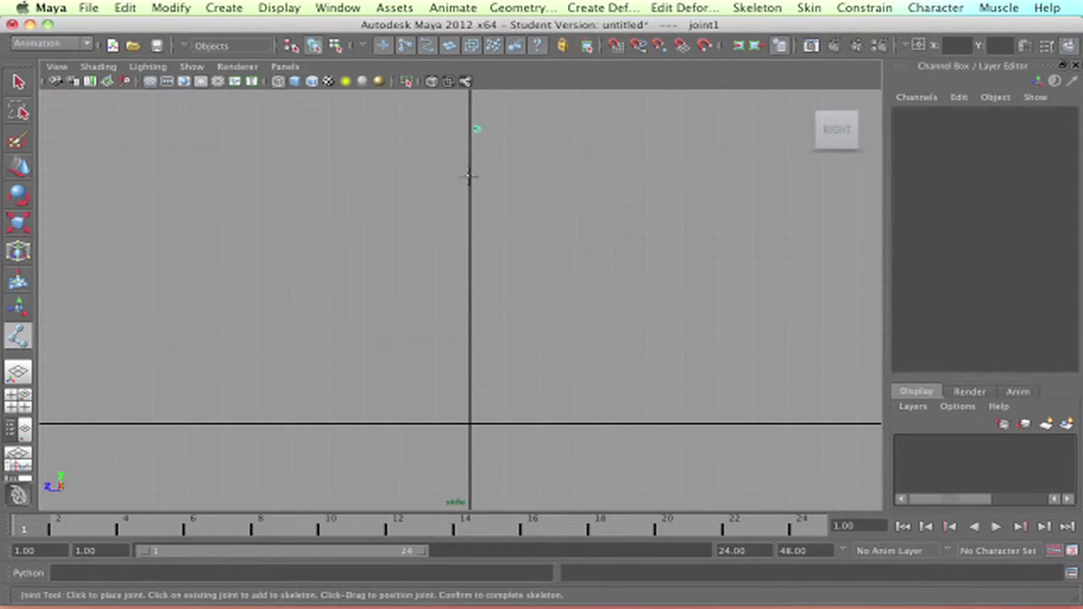
click(445, 285)
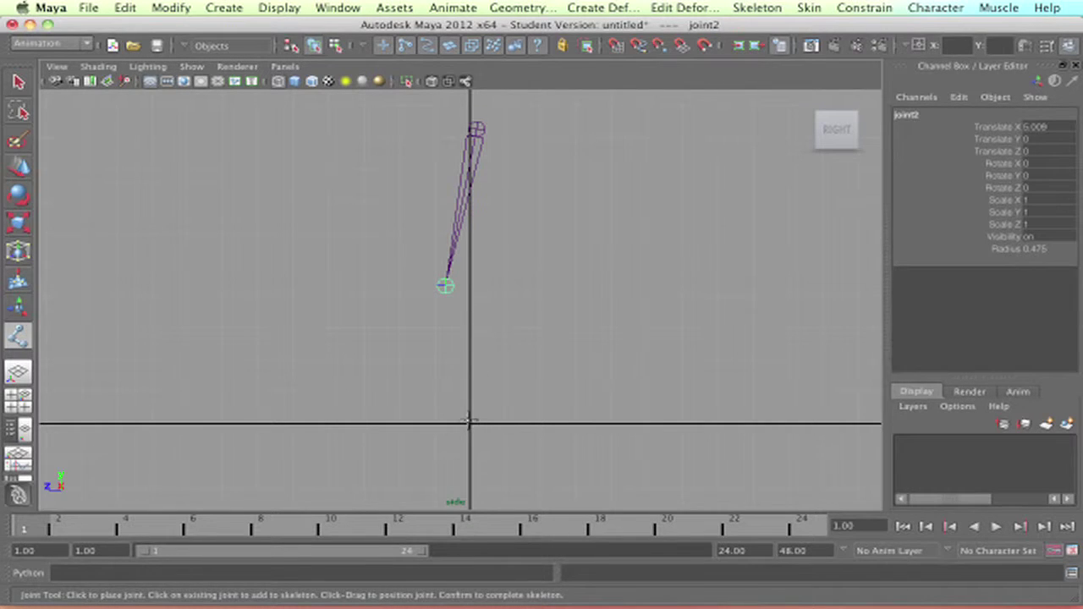
drag(469, 420, 481, 422)
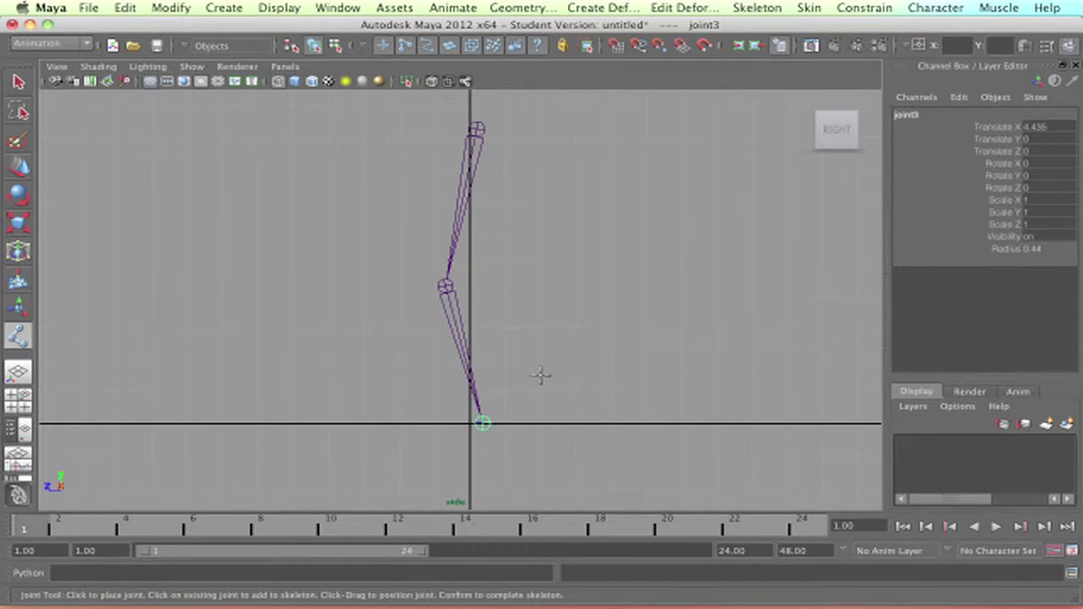
key(r)
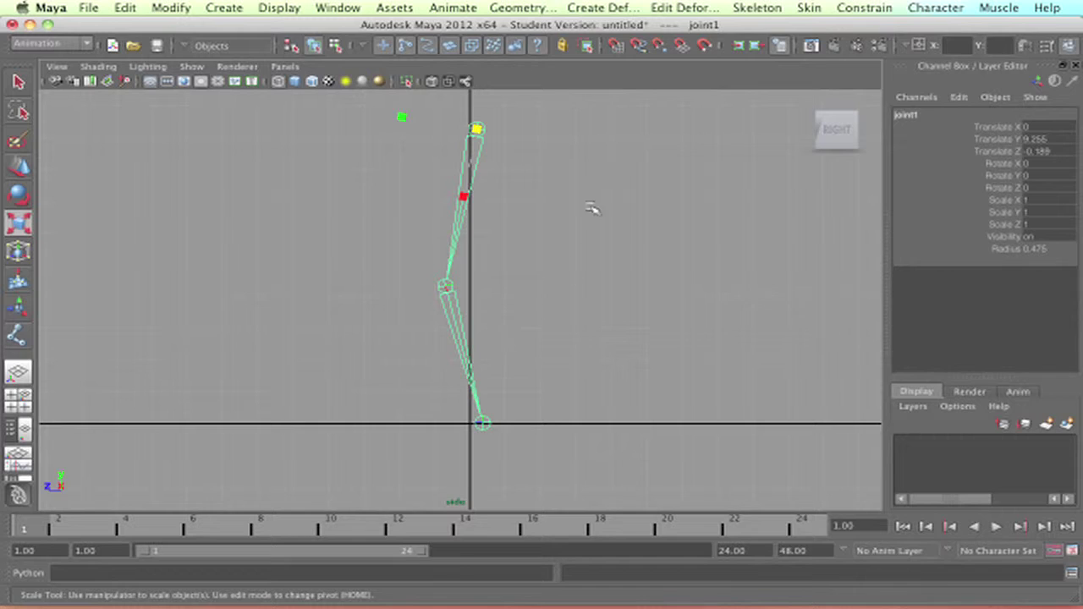
click(590, 206)
click(463, 190)
alt+right_drag(558, 194, 572, 245)
alt+middle_drag(573, 245, 557, 289)
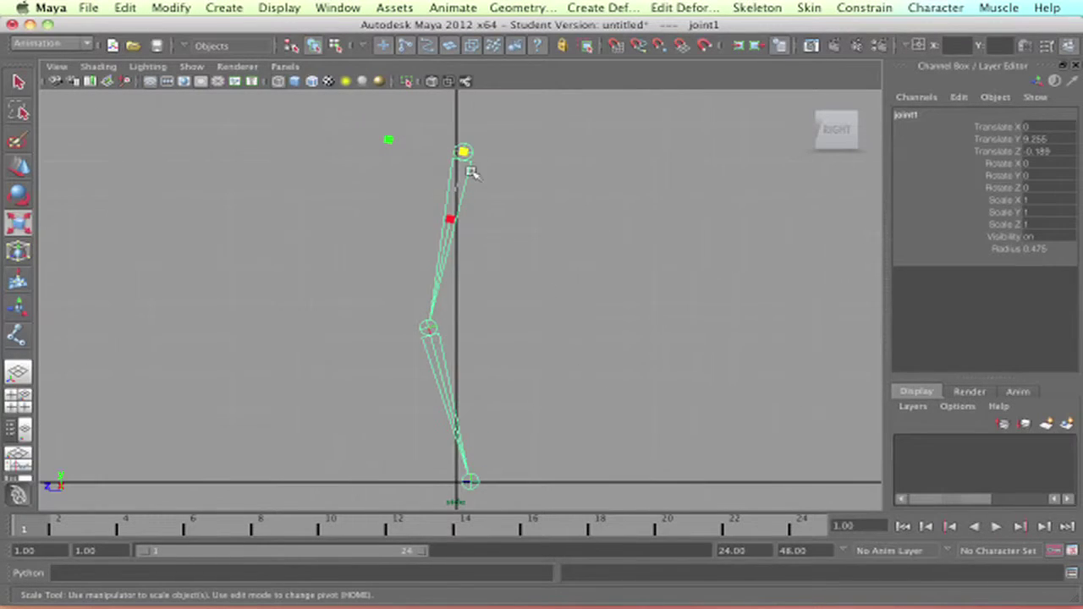
click(808, 7)
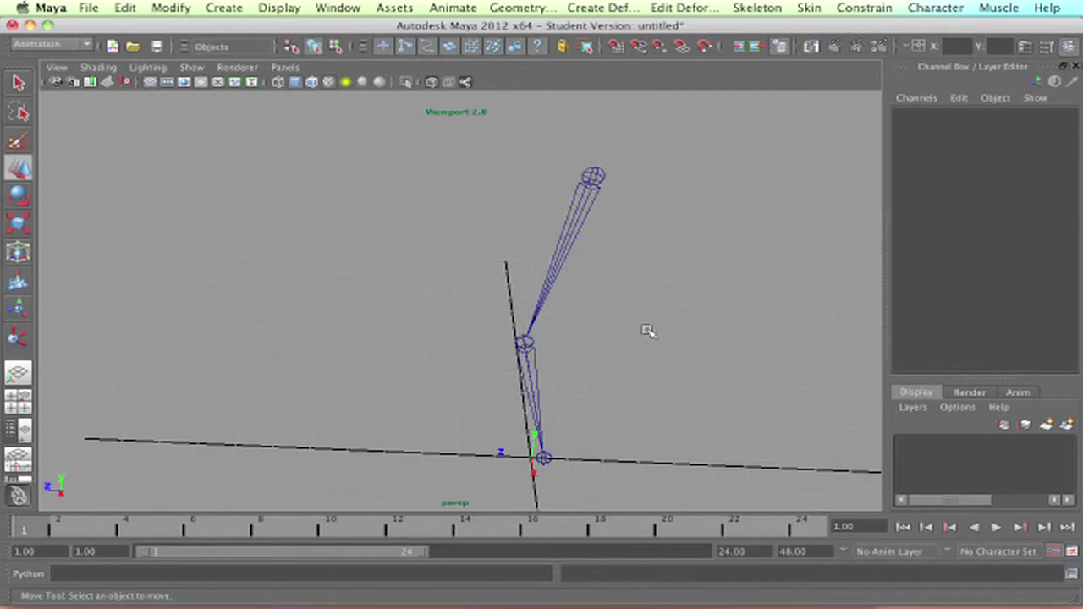
Switch from the perspective view to the maximized side view and frame the whole joint chain.
key(space)
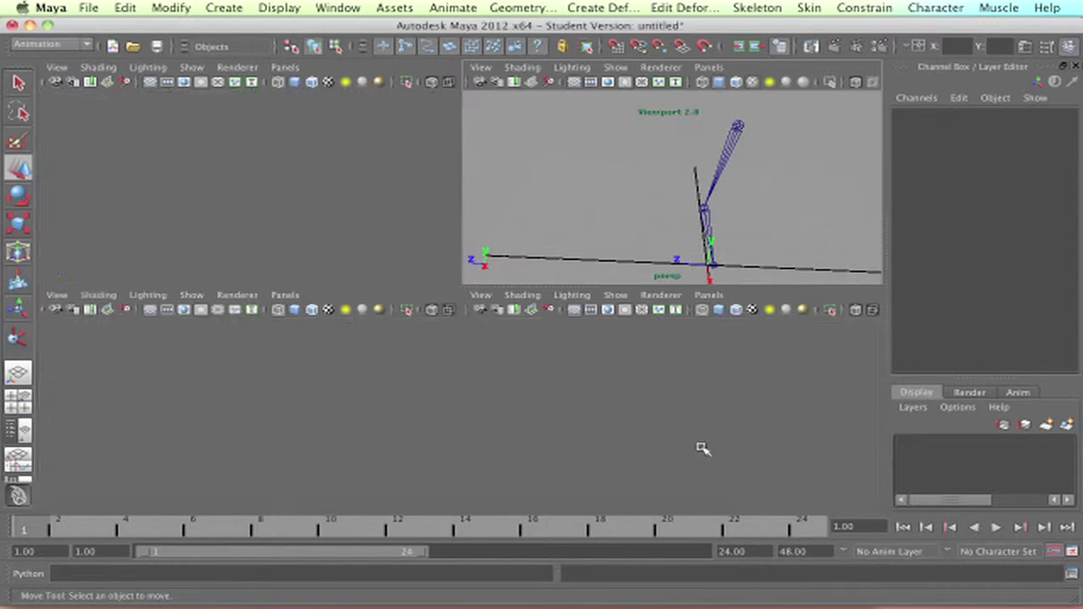
alt+middle_drag(703, 420, 705, 411)
key(space)
alt+middle_drag(568, 260, 616, 355)
mouse_move(660, 301)
alt+right_down()
mouse_move(669, 299)
mouse_move(597, 273)
alt+right_up()
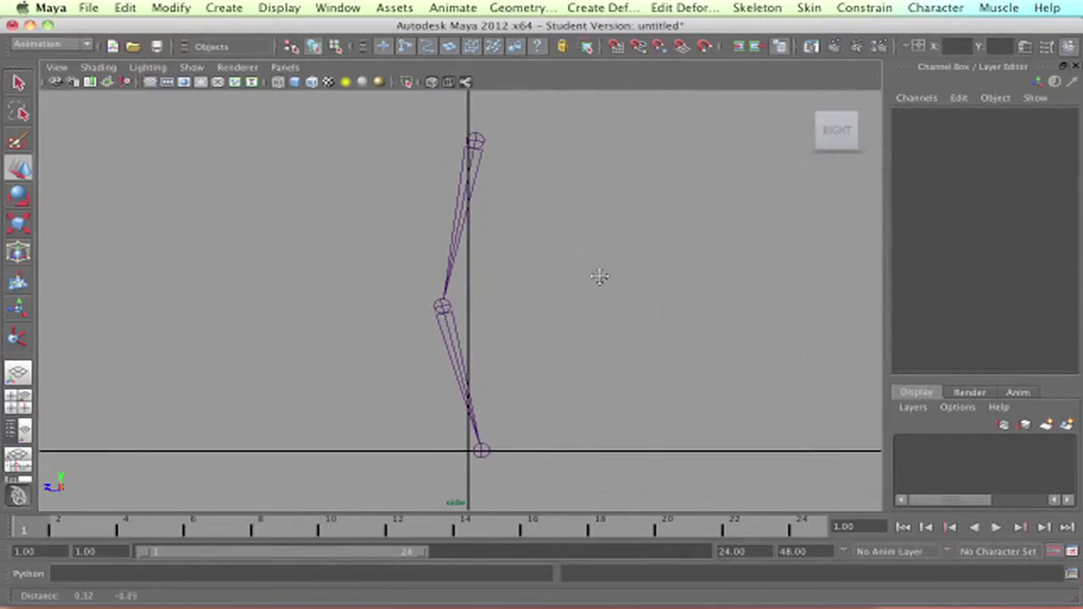
Create an IK handle using ikRPsolver from the top joint to the bottom joint of the chain.
click(778, 10)
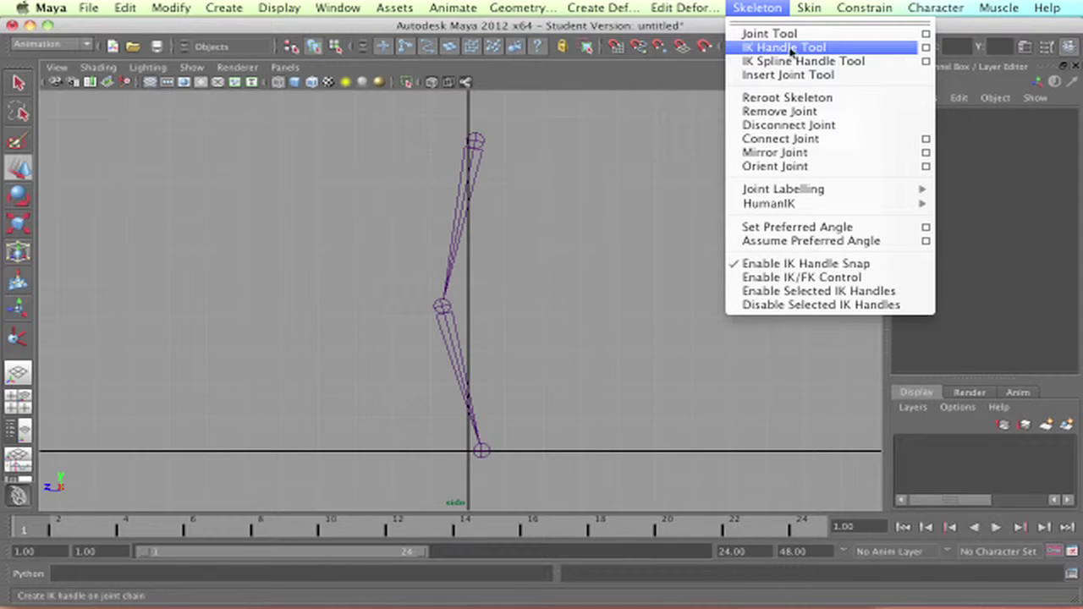
click(923, 49)
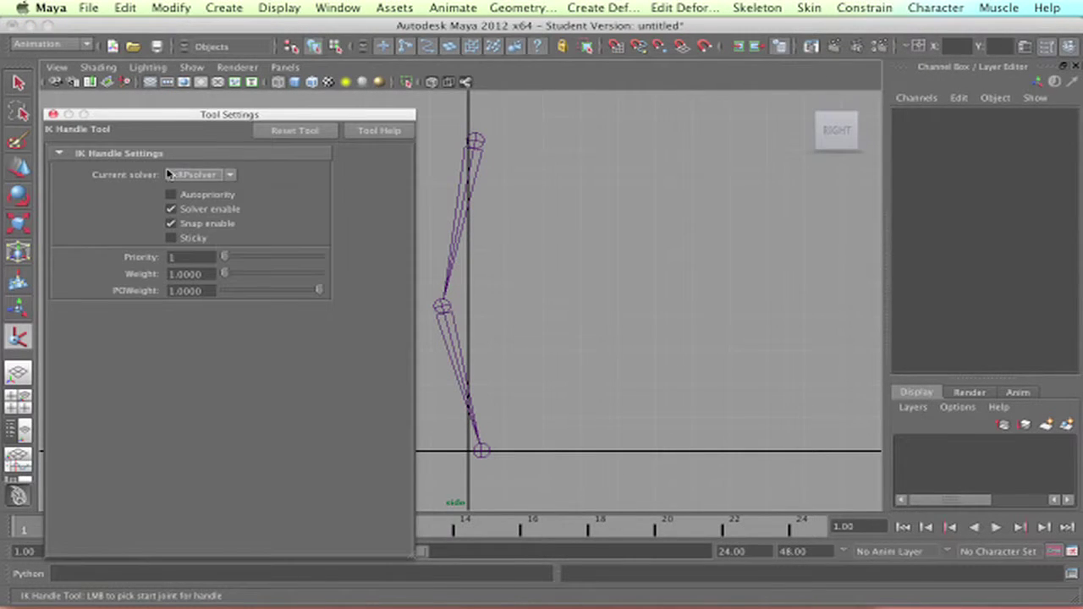
click(230, 175)
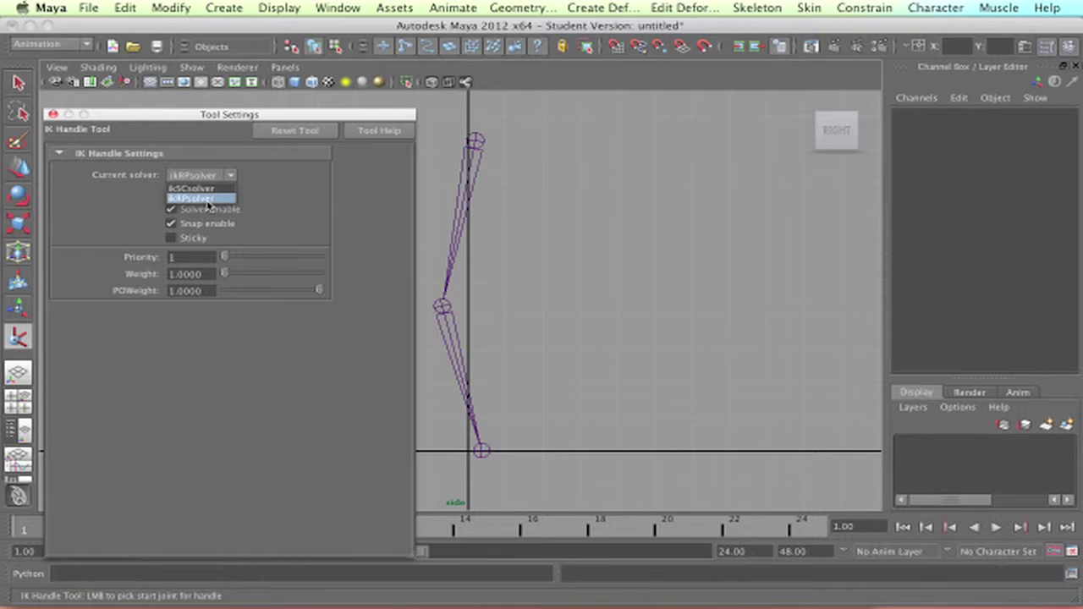
click(239, 200)
click(230, 175)
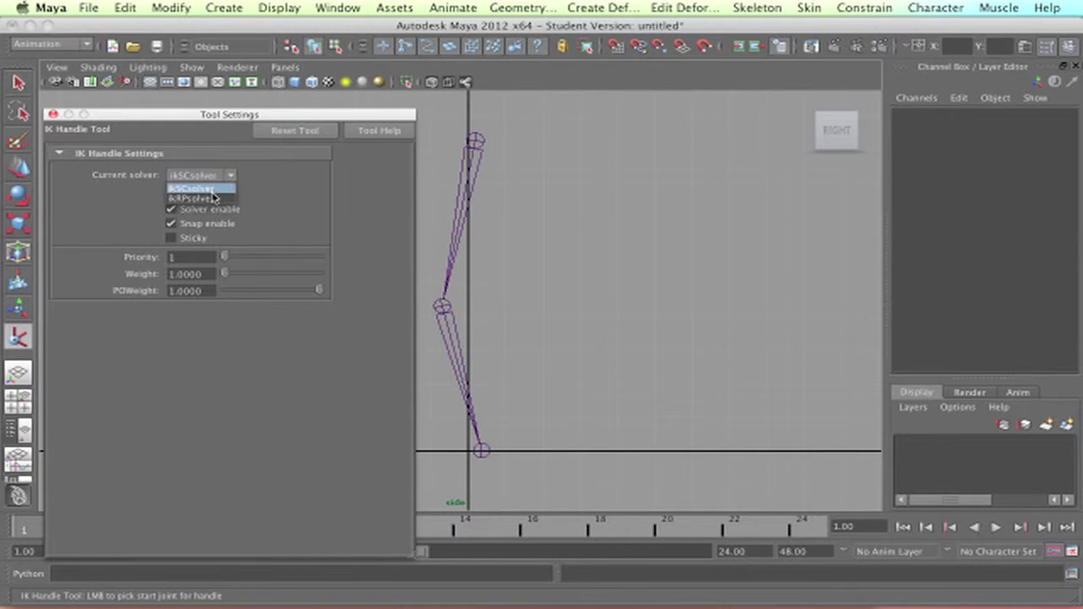
click(215, 200)
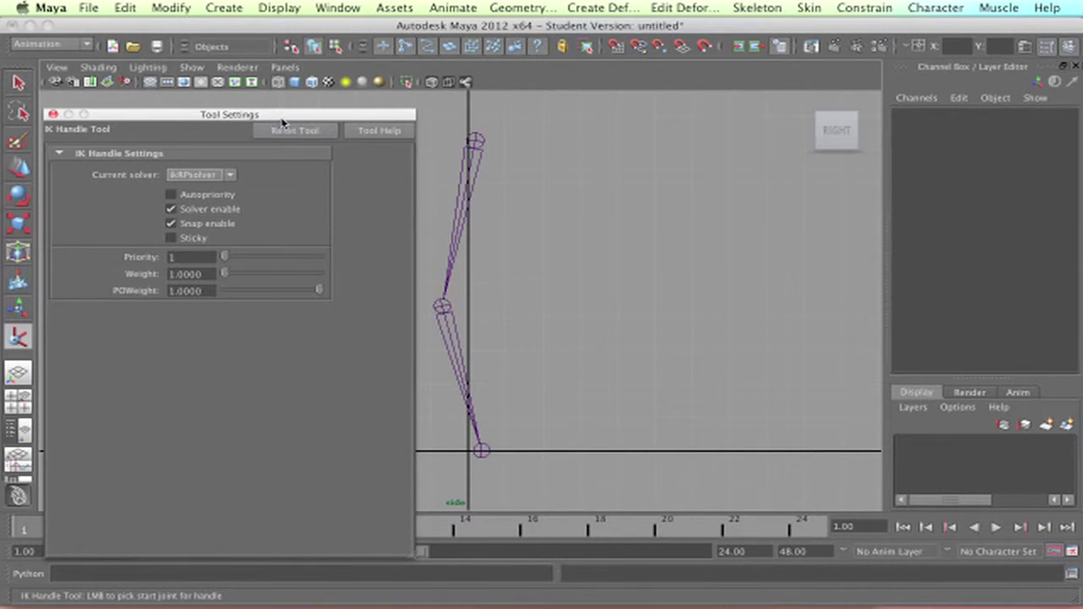
drag(252, 116, 267, 97)
click(68, 95)
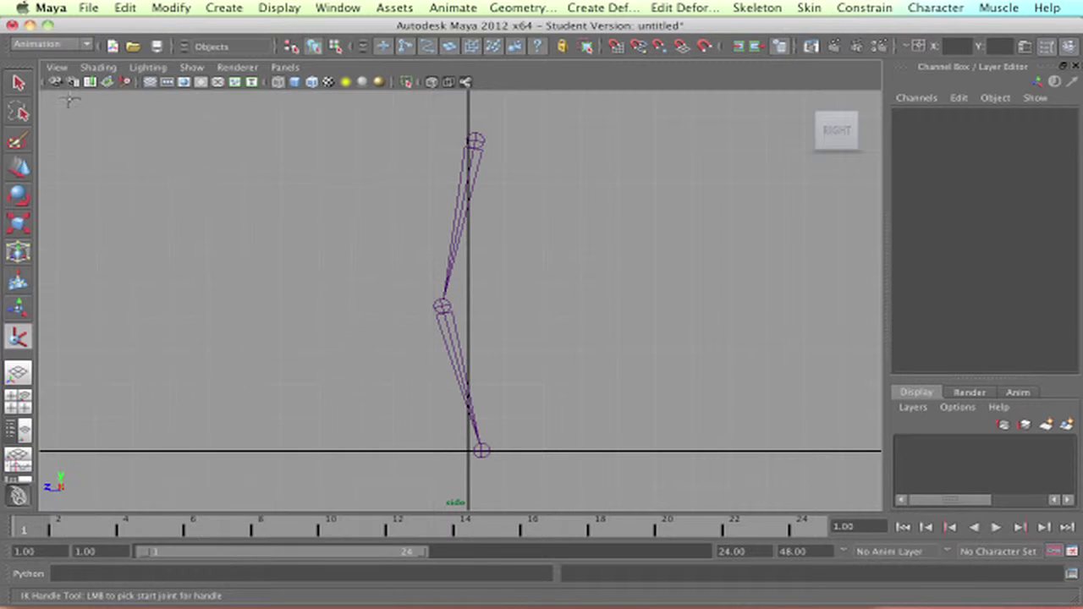
click(476, 140)
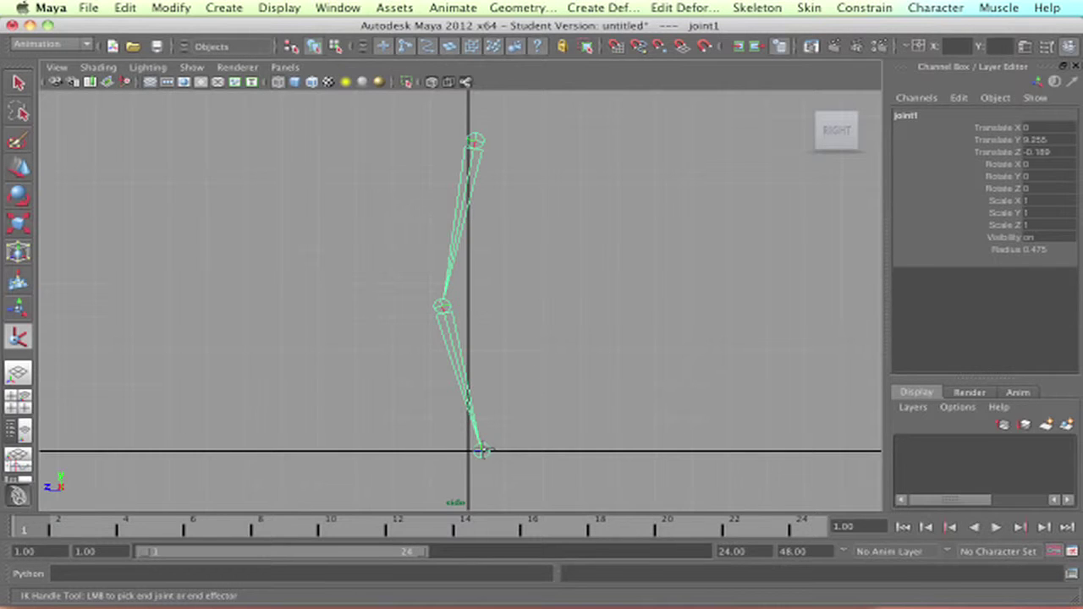
click(479, 451)
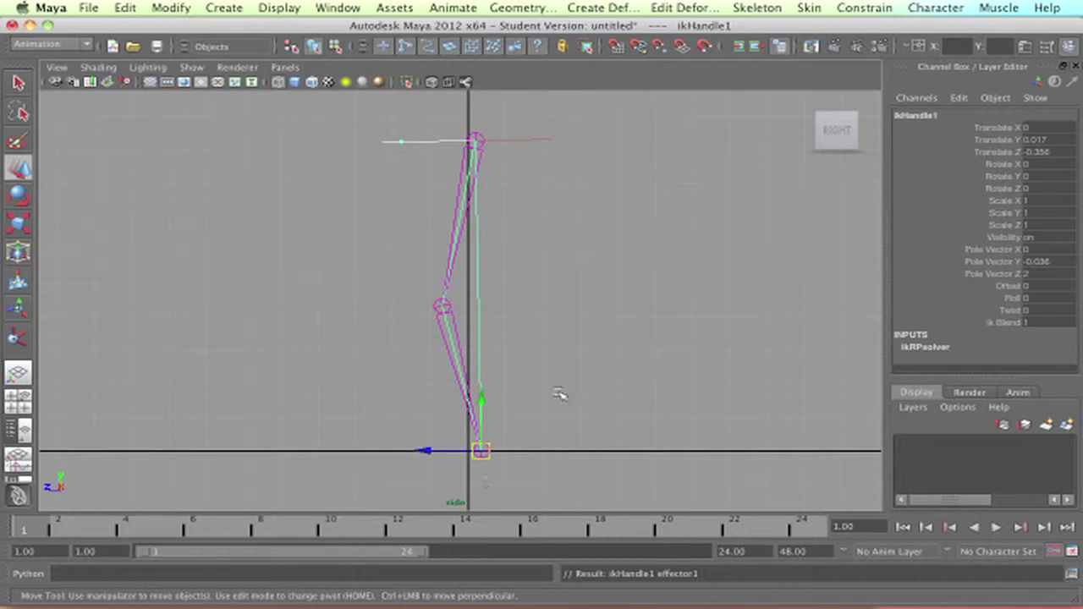
Try moving the IK handle about 1.13 up in Y and 0.14 in Z, and undo the move.
alt+middle_drag(554, 358, 582, 335)
alt+middle_drag(551, 279, 526, 298)
alt+right_drag(514, 294, 609, 347)
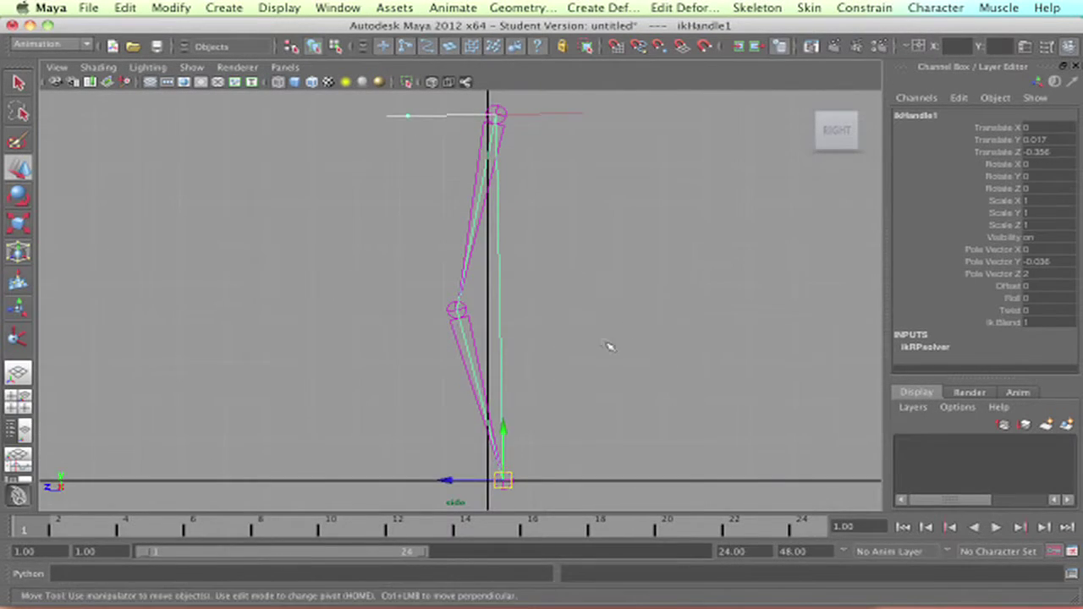
alt+middle_drag(579, 349, 559, 343)
alt+right_drag(558, 343, 512, 317)
alt+middle_drag(532, 340, 508, 334)
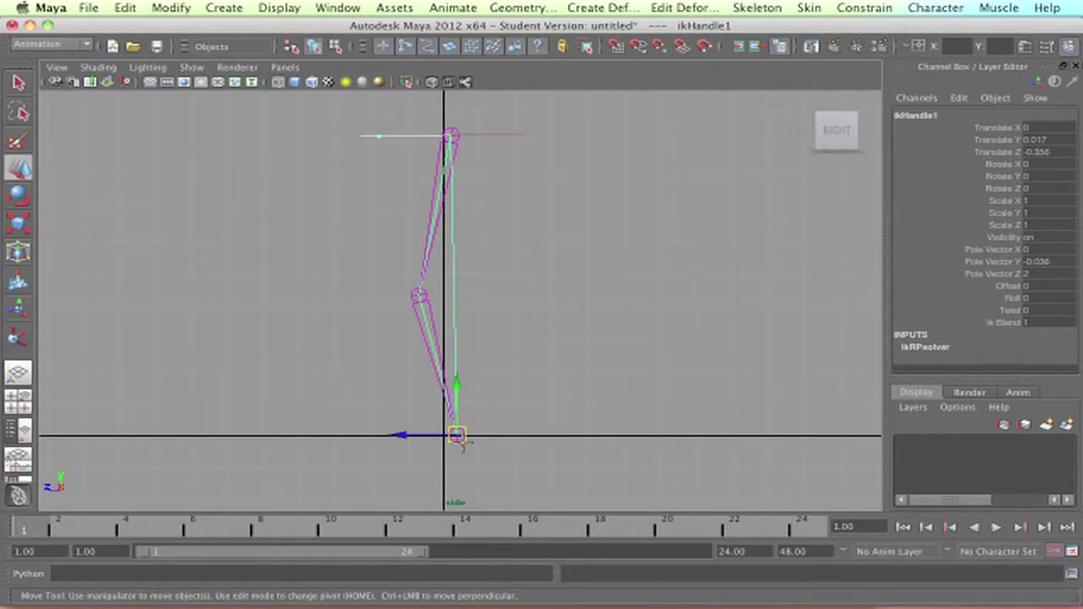
drag(459, 436, 452, 386)
key(z)
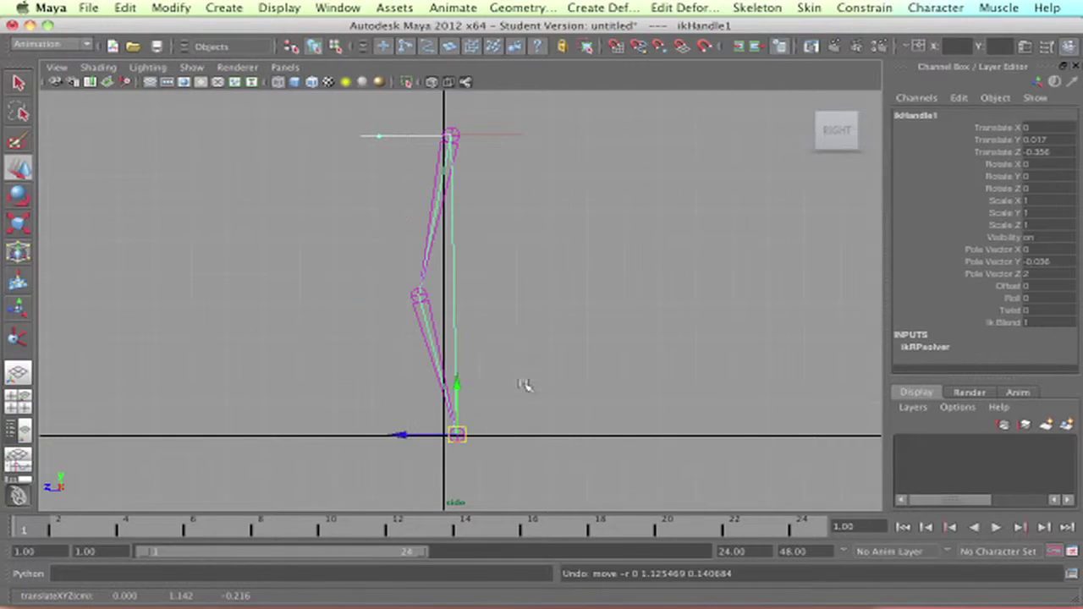
Create a NURBS circle at the origin.
click(591, 307)
click(230, 9)
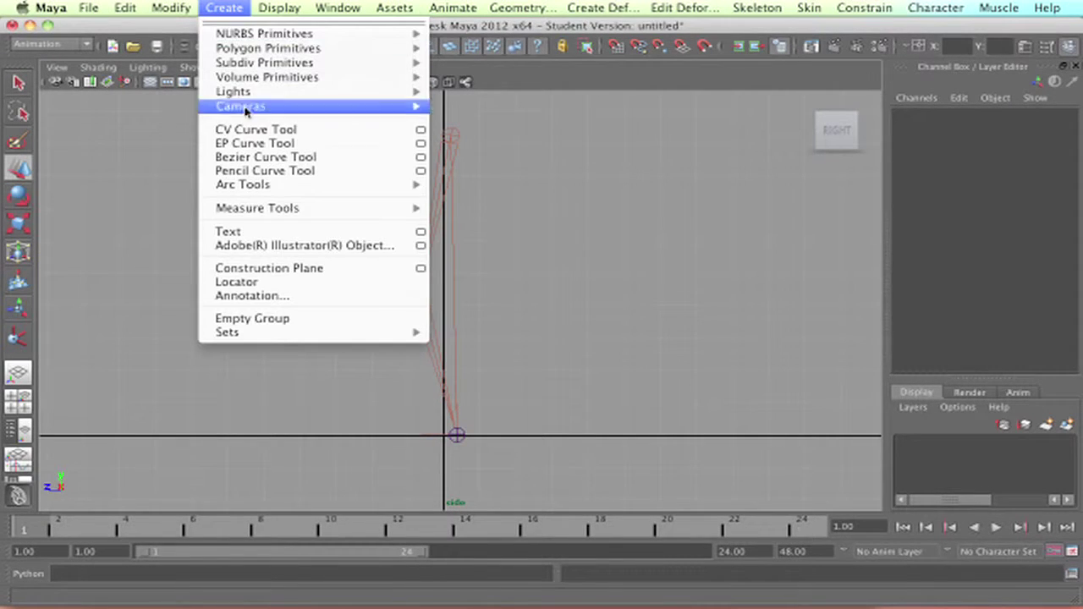
mouse_move(170, 7)
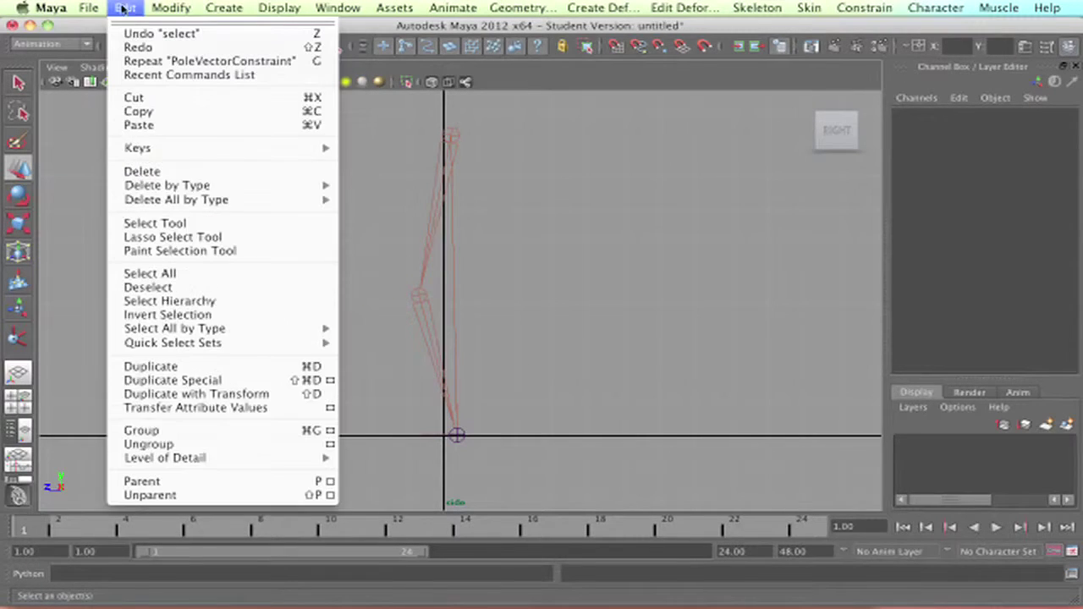
mouse_move(212, 9)
mouse_move(237, 35)
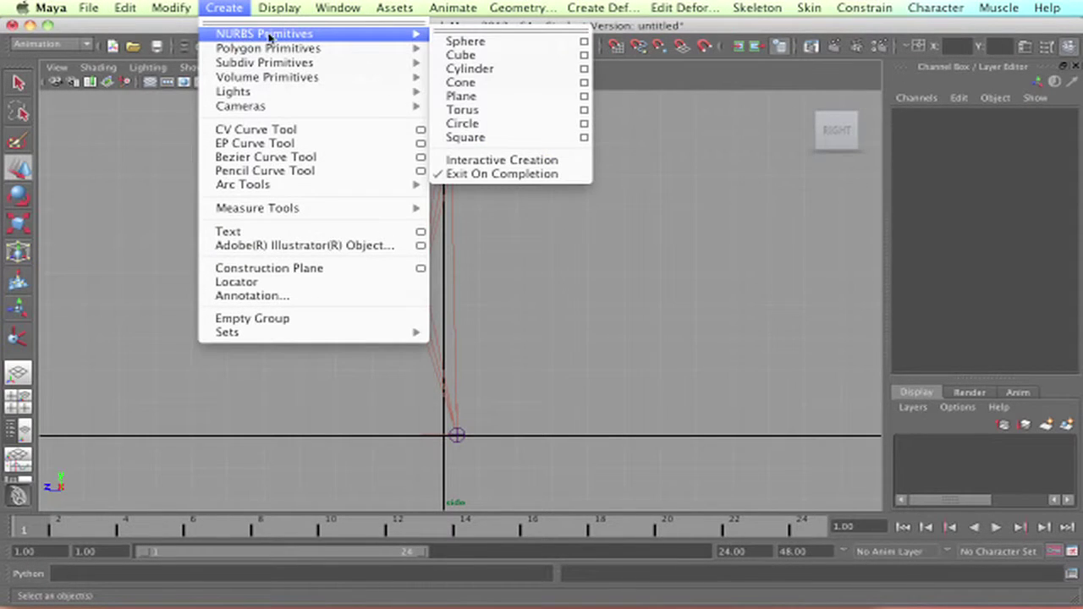
click(559, 123)
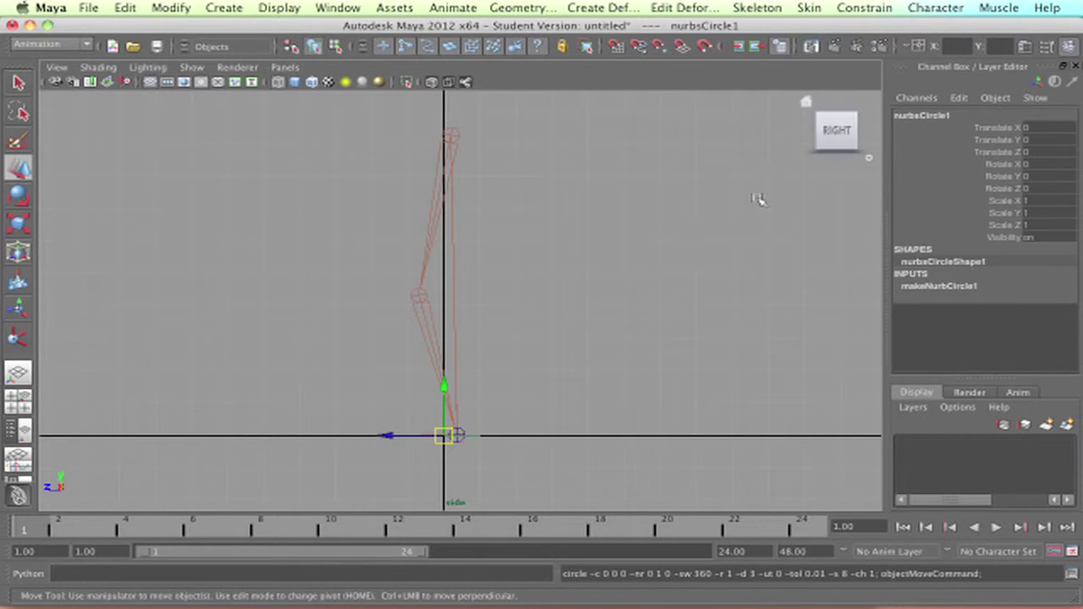
Move the NURBS circle in the perspective view out in front of the knee, to about 4.325 in Y and 4.291 in Z.
click(668, 224)
key(space)
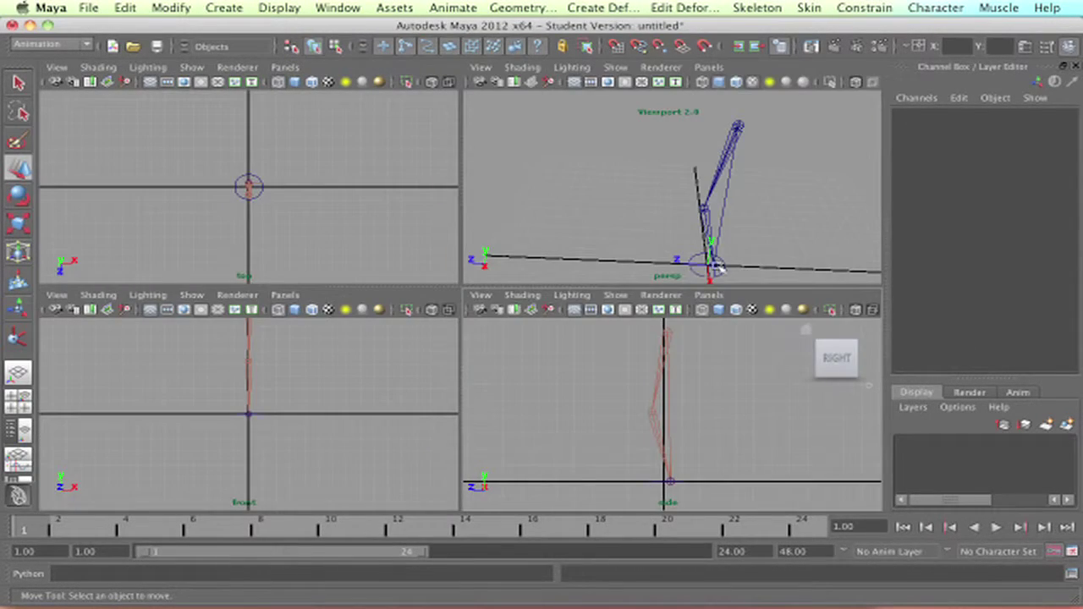
alt+middle_drag(715, 265, 692, 210)
click(678, 221)
key(space)
alt+middle_drag(449, 267, 512, 278)
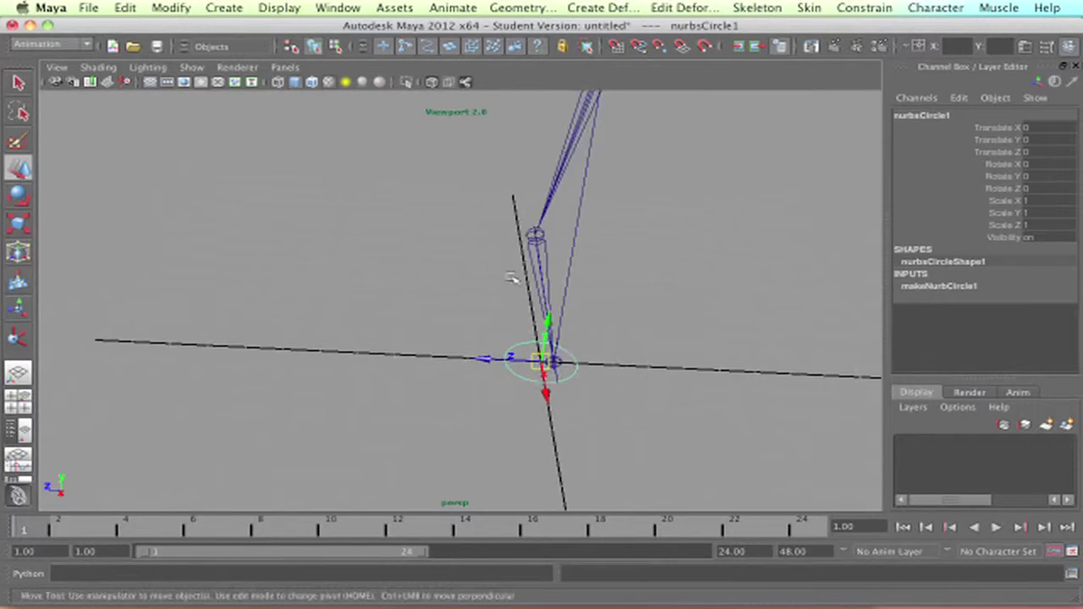
alt+right_drag(511, 278, 633, 294)
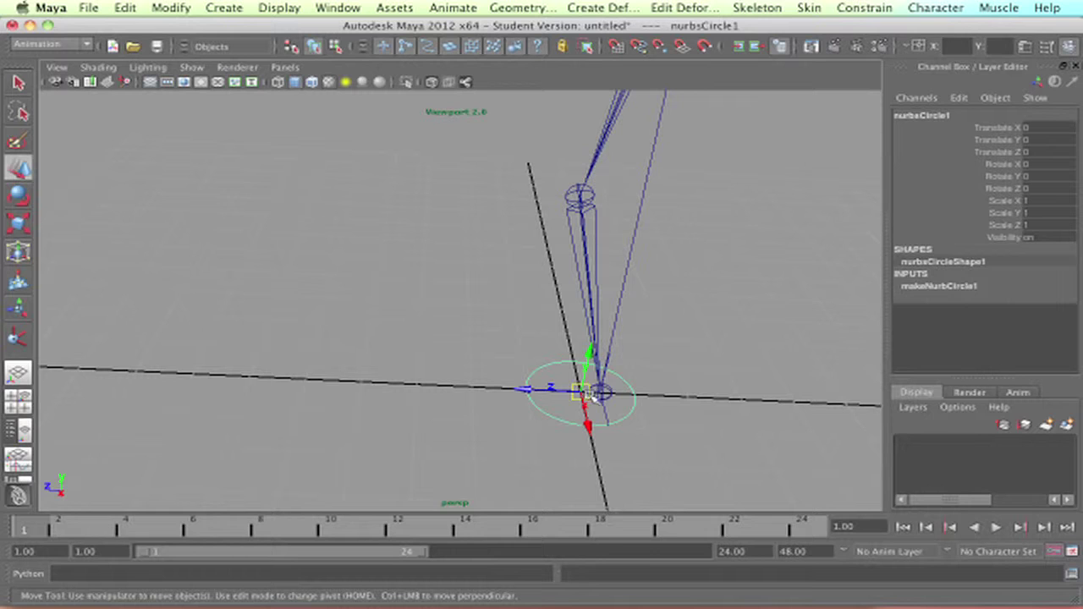
drag(581, 393, 360, 179)
click(477, 239)
alt+drag(476, 240, 543, 308)
drag(421, 250, 359, 342)
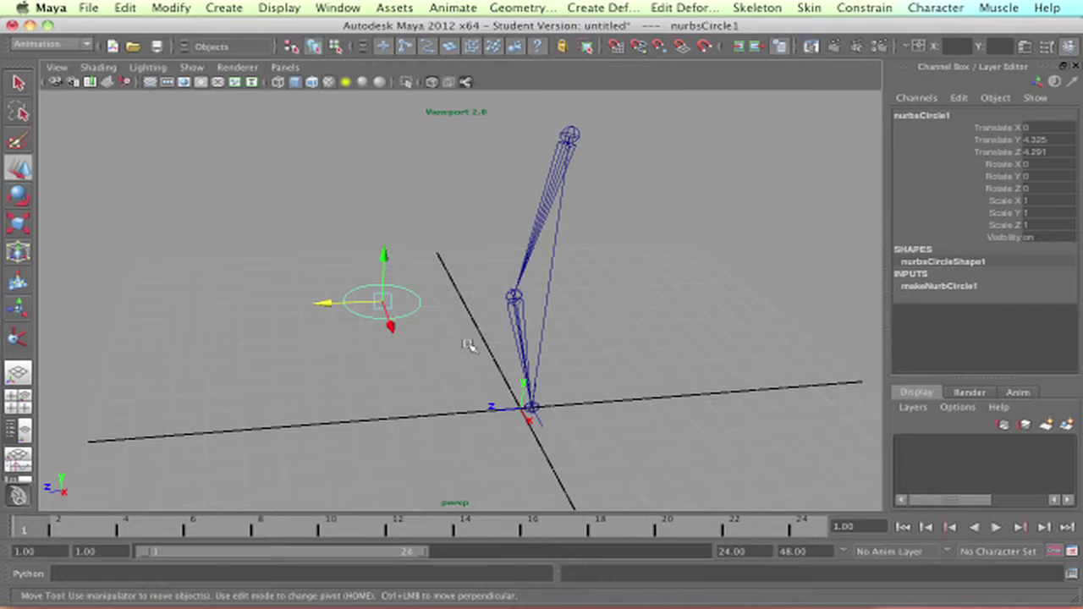
right_drag(378, 306, 289, 308)
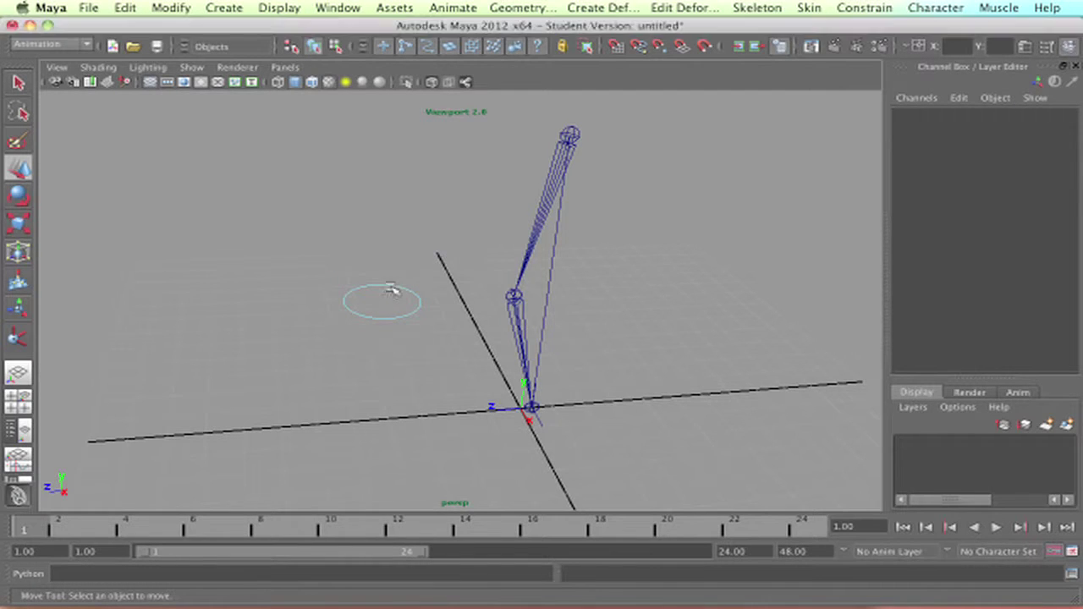
right_click(394, 288)
right_drag(393, 288, 455, 258)
alt+drag(505, 430, 515, 450)
alt+middle_drag(518, 434, 523, 377)
alt+right_drag(526, 375, 650, 351)
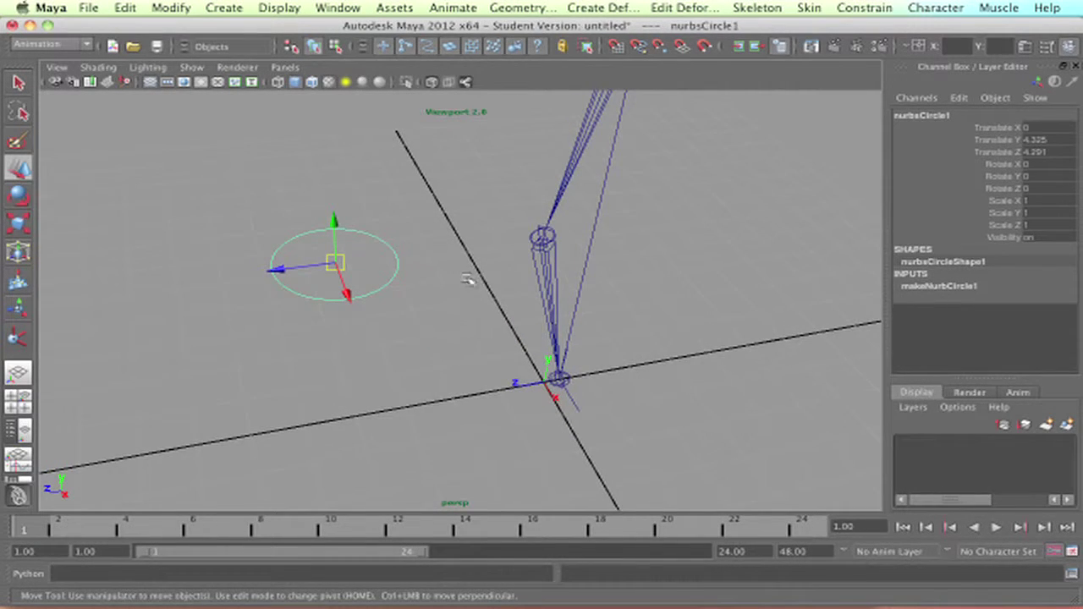
alt+middle_drag(456, 302, 479, 307)
alt+right_drag(484, 314, 541, 330)
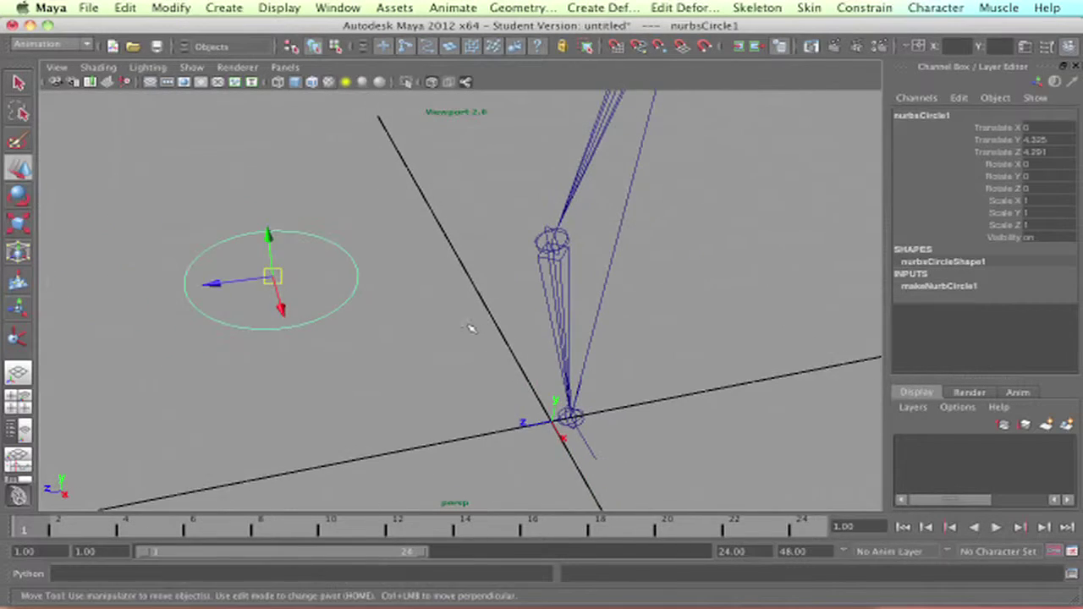
Apply a Pole Vector constraint from the NURBS circle to the leg's IK handle, and clear the selection.
alt+middle_drag(461, 338, 481, 367)
alt+drag(480, 367, 461, 348)
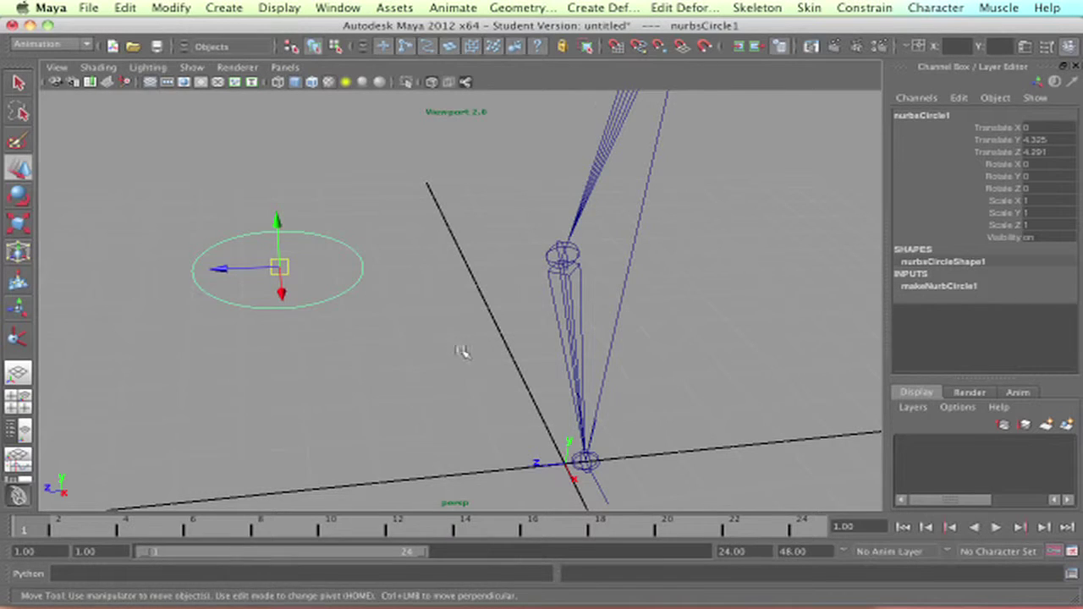
alt+drag(461, 352, 430, 228)
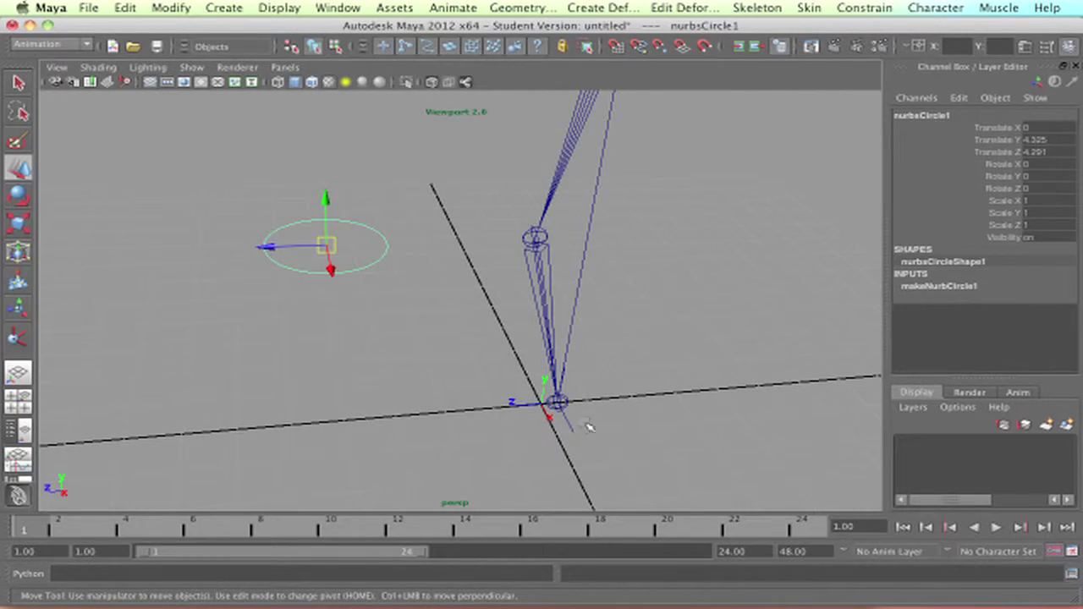
drag(591, 425, 547, 457)
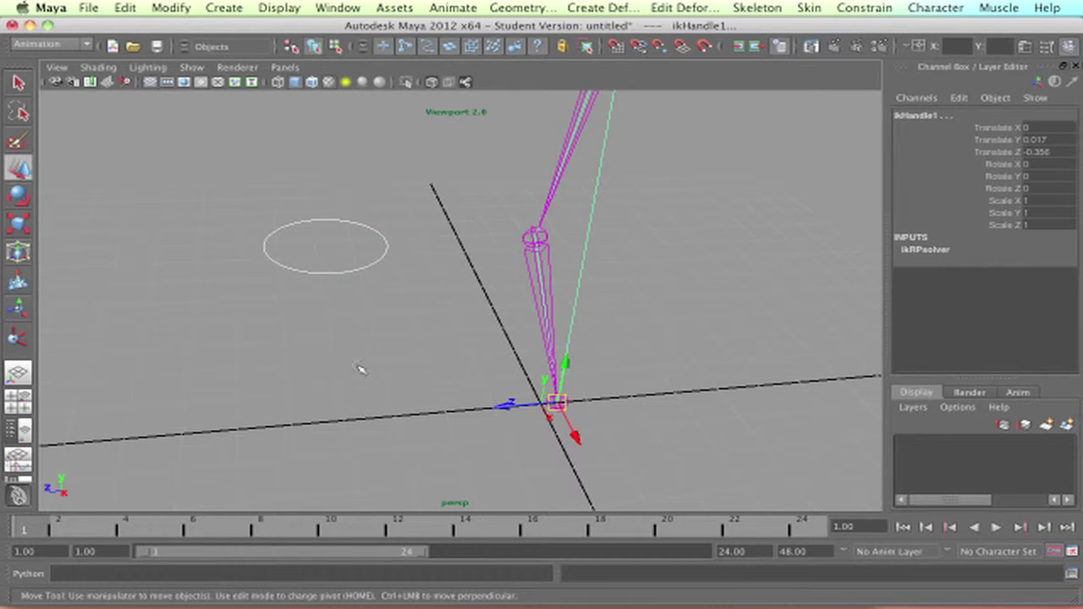
click(884, 8)
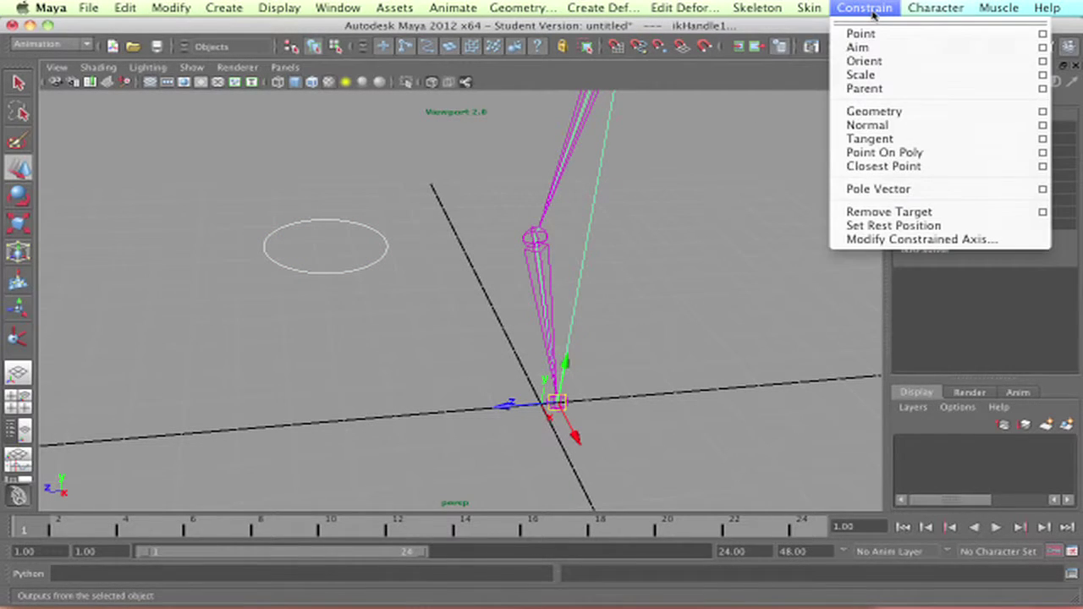
click(904, 189)
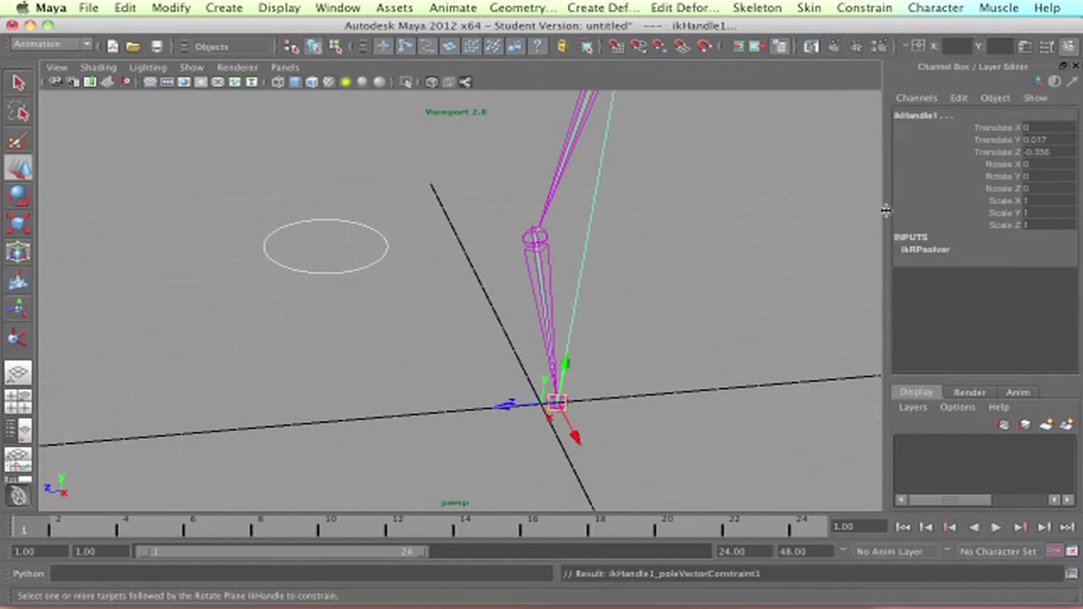
click(524, 290)
Examine how the top joint, the NURBS circle and the IK handle line up by selecting each from several angles.
alt+drag(524, 291, 592, 201)
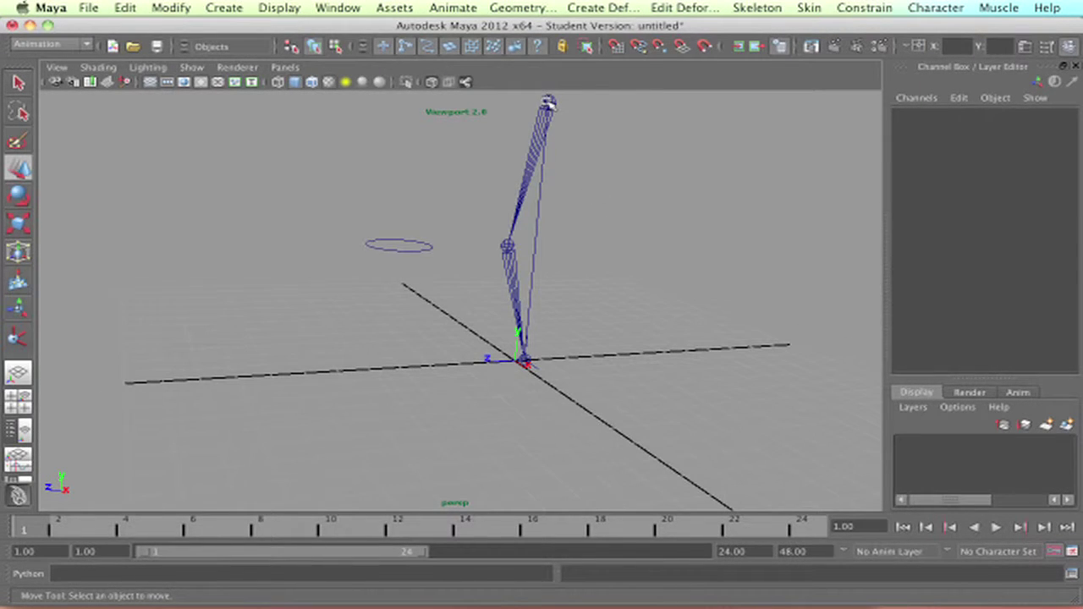
click(548, 103)
click(395, 251)
click(550, 367)
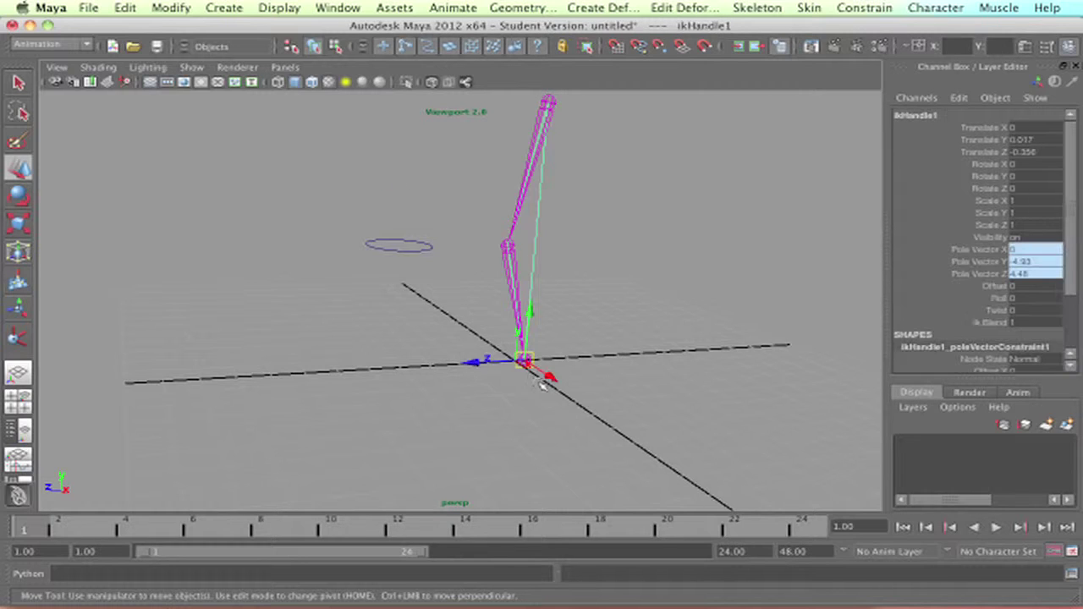
alt+drag(551, 367, 538, 149)
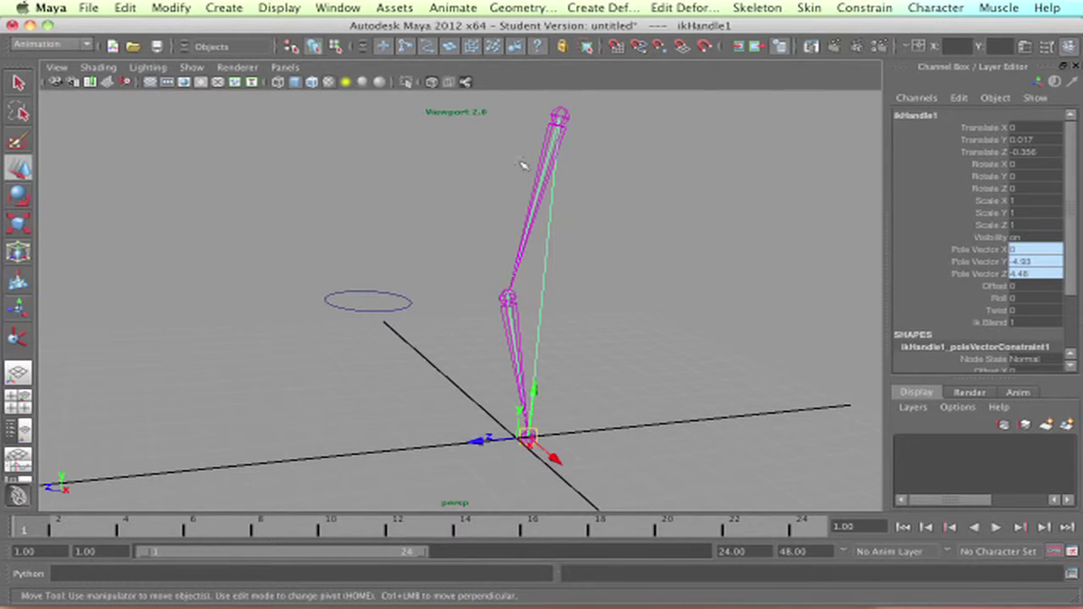
alt+drag(539, 187, 524, 263)
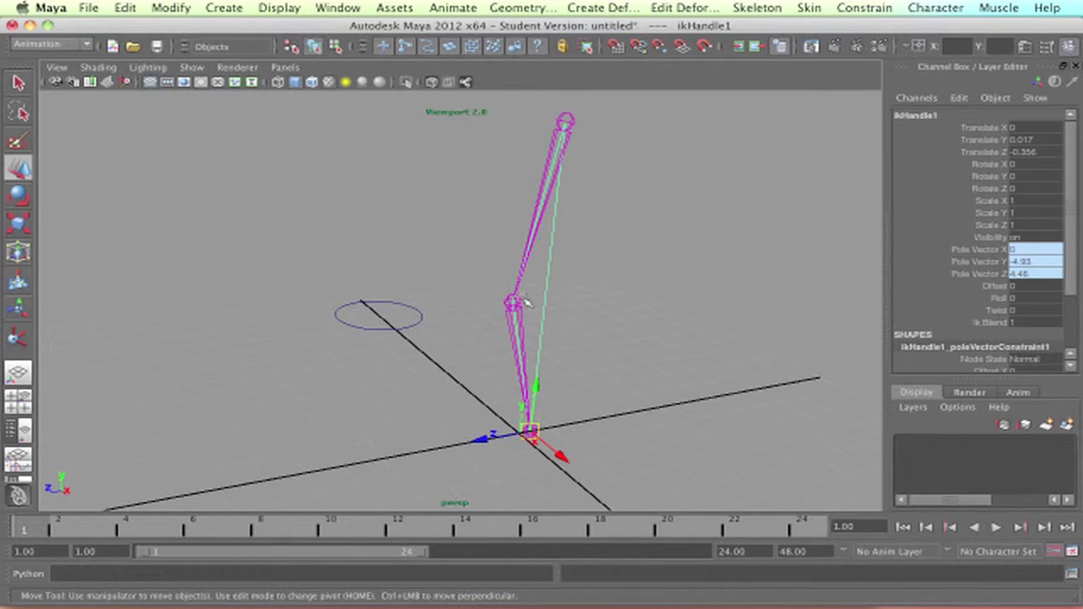
alt+drag(524, 302, 576, 277)
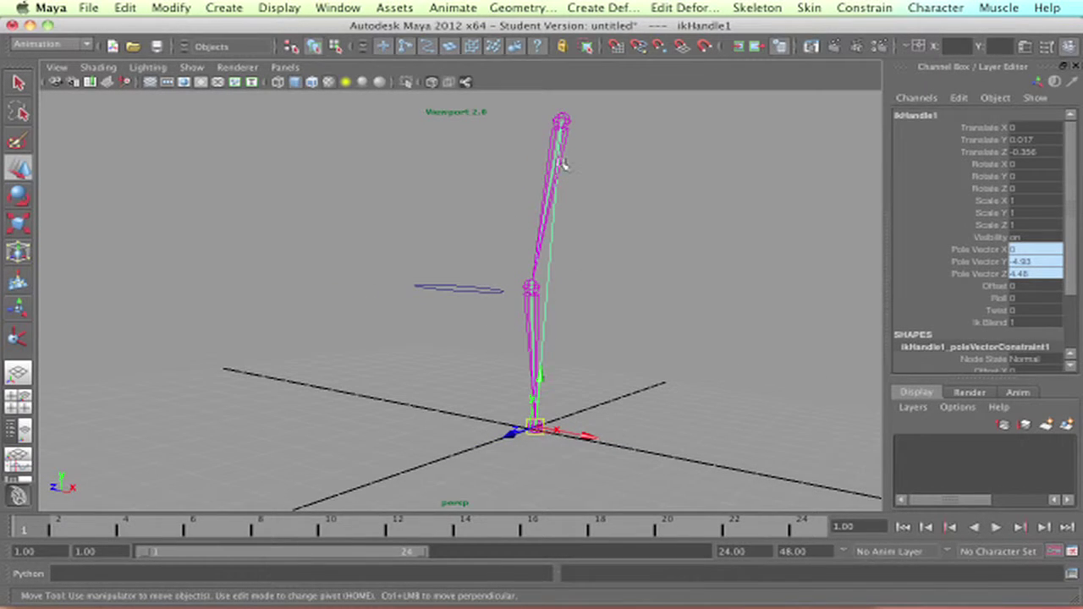
click(461, 288)
click(561, 126)
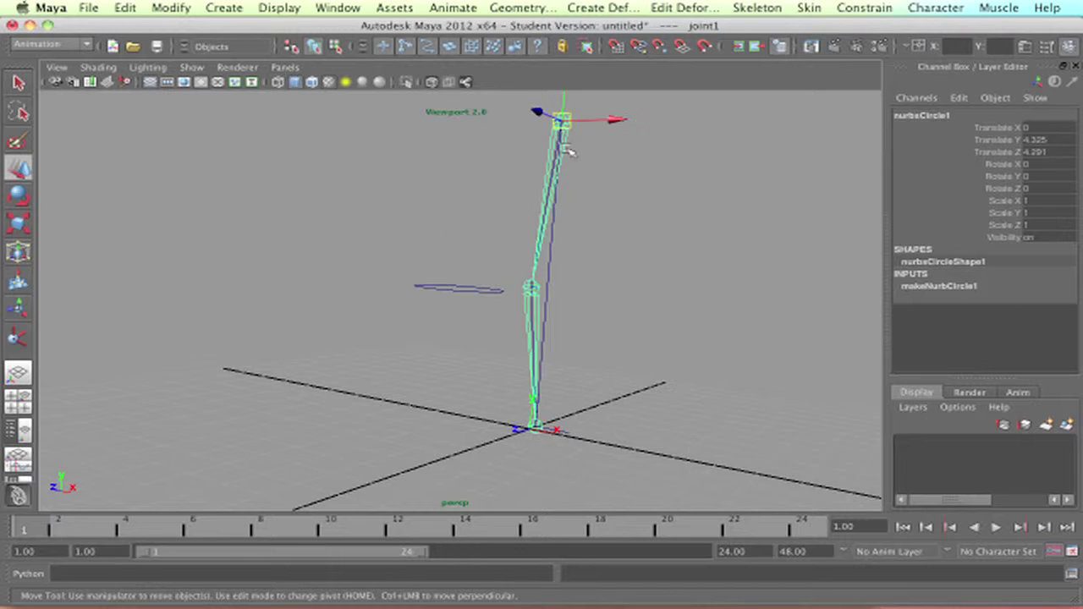
click(575, 416)
Move the NURBS circle sideways, up and further out from the knee, to about -1.444, 4.714, 5.015 in X, Y, Z.
click(467, 286)
alt+drag(483, 374, 517, 379)
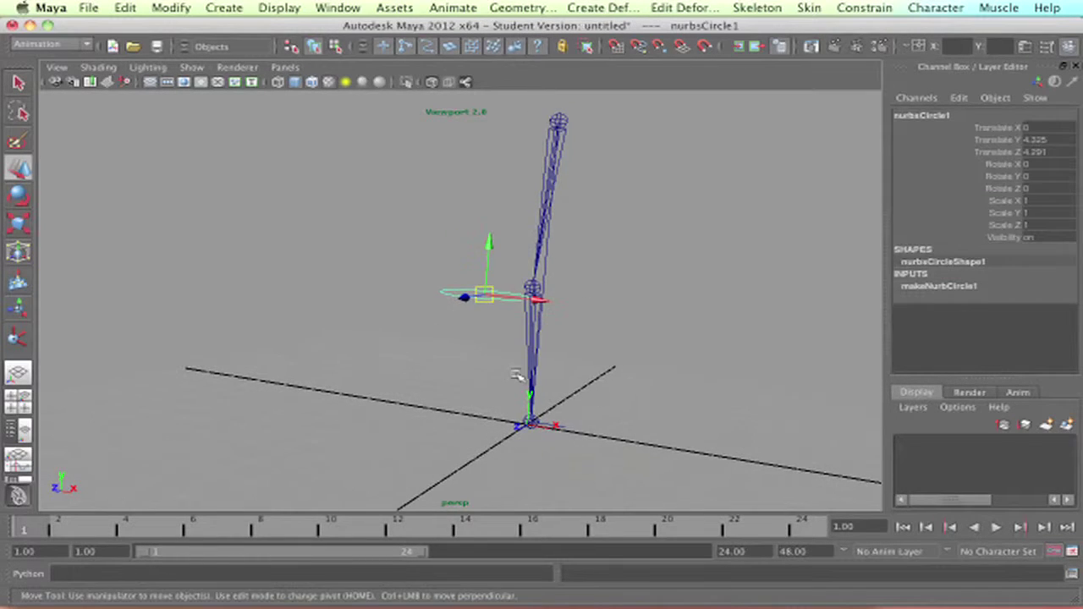
alt+drag(550, 307, 389, 294)
alt+drag(682, 366, 626, 394)
Raise the IK handle to about 2.79 in Y to bend the knee toward the circle.
drag(506, 406, 566, 457)
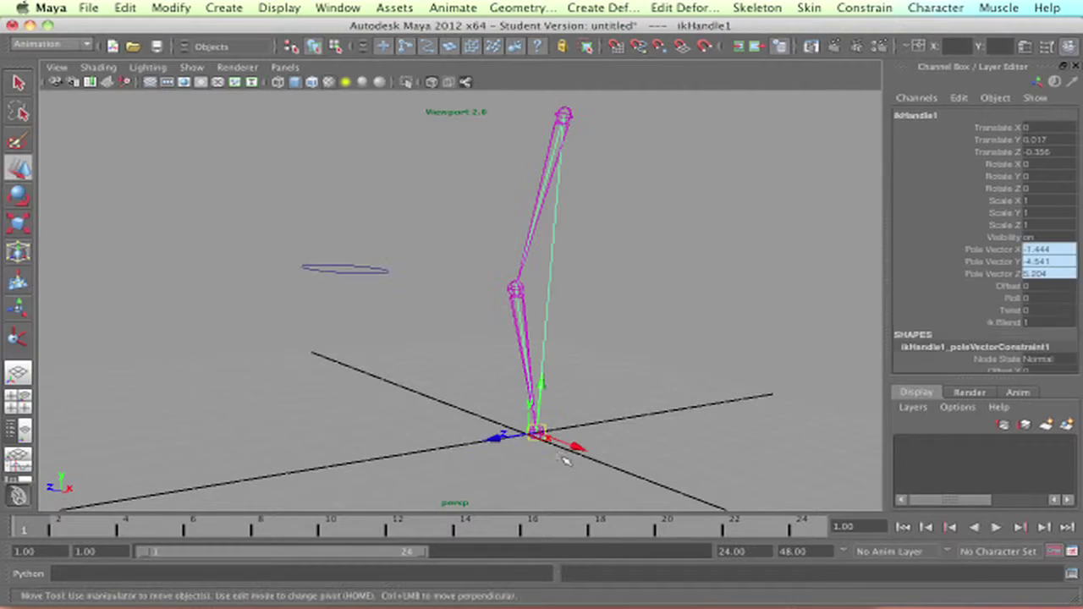
drag(541, 380, 550, 286)
alt+drag(536, 308, 608, 318)
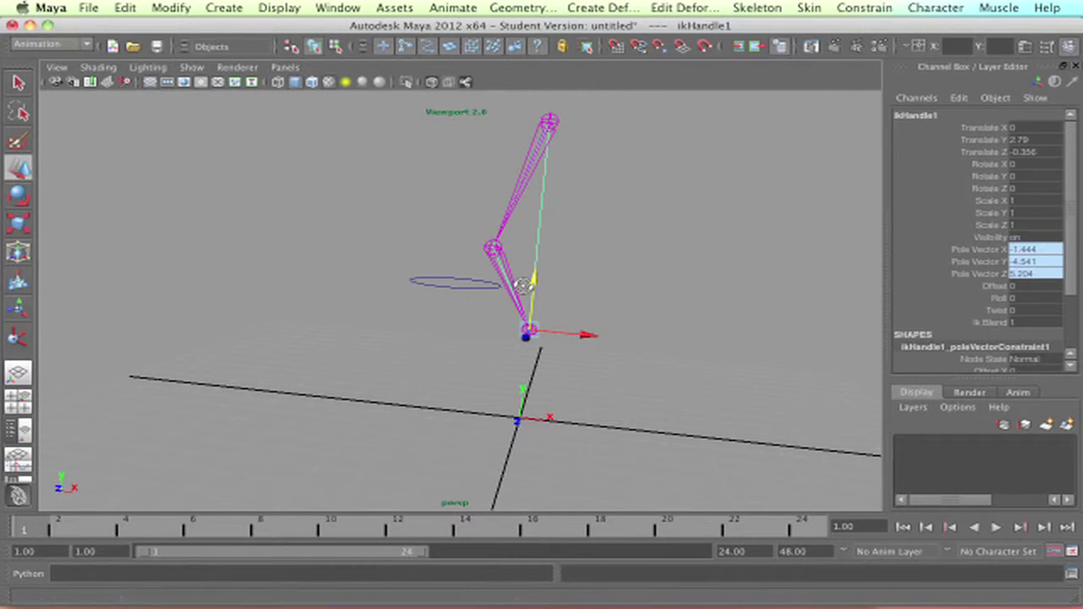
alt+drag(465, 306, 504, 264)
Move the NURBS circle higher and closer to the leg, to about -1.239, 6.276, 3.06 in X, Y, Z, and deselect it.
alt+drag(556, 144, 325, 326)
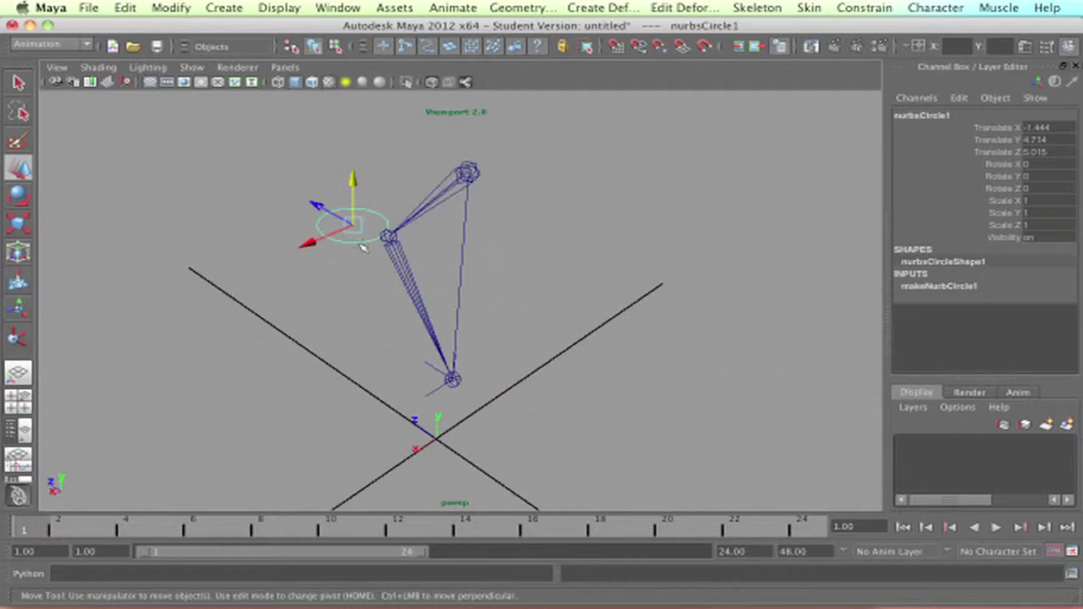
drag(352, 227, 417, 210)
alt+drag(425, 293, 444, 329)
alt+right_drag(445, 330, 454, 271)
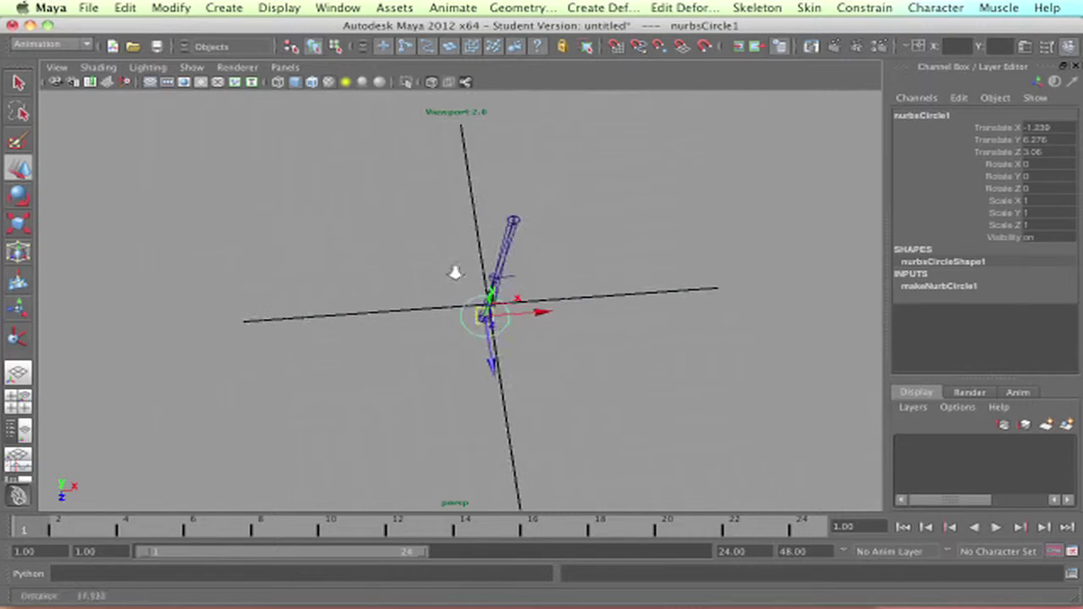
alt+drag(602, 372, 566, 321)
click(576, 325)
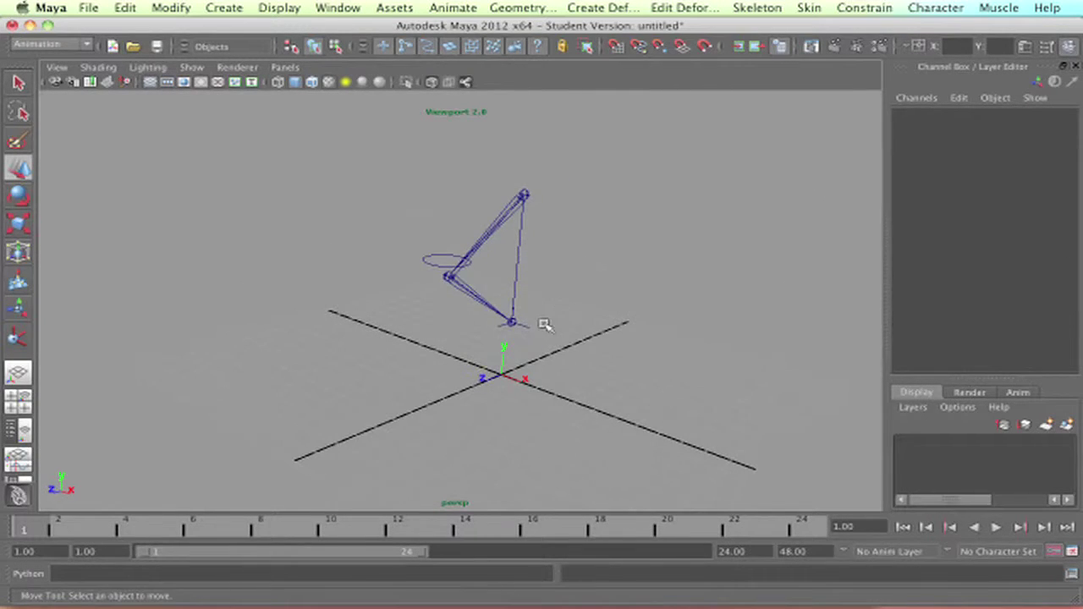
Lower the IK handle to about 0.59 in Y and clear the selection.
click(515, 322)
drag(517, 284, 513, 325)
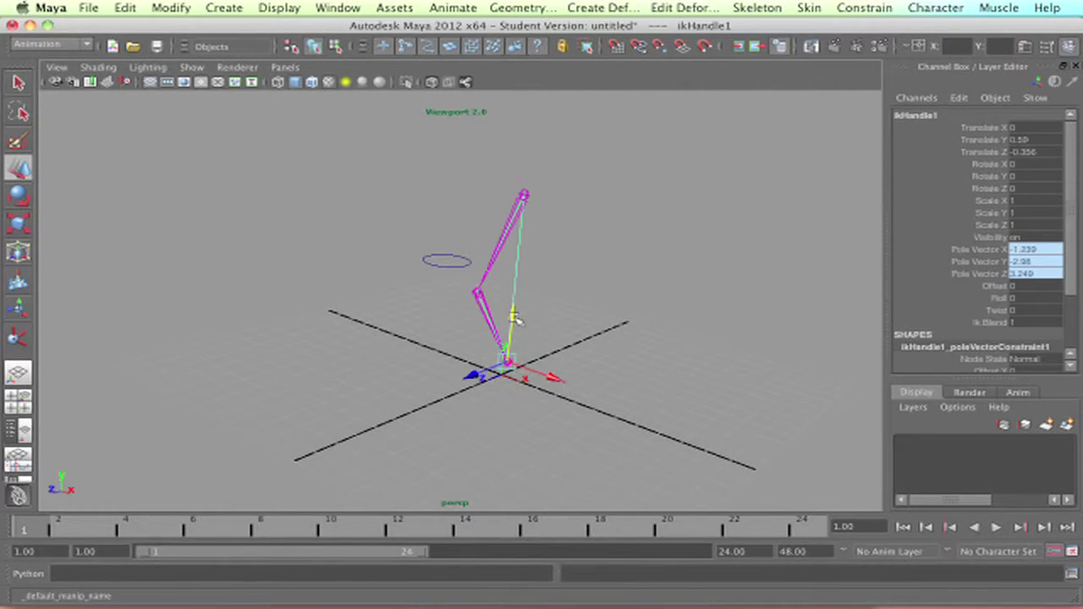
click(643, 305)
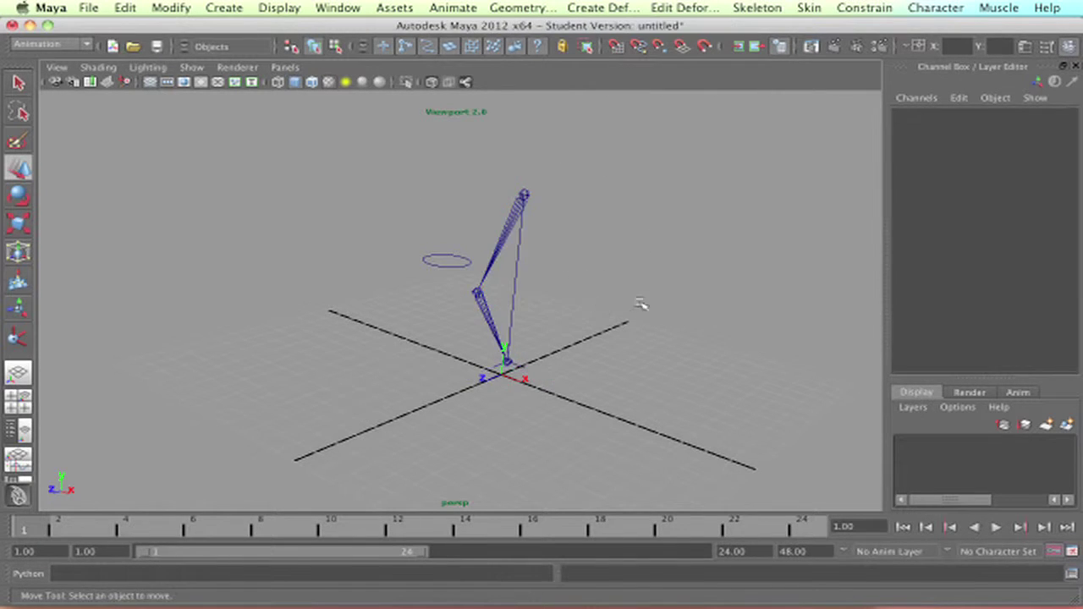
alt+drag(643, 305, 563, 314)
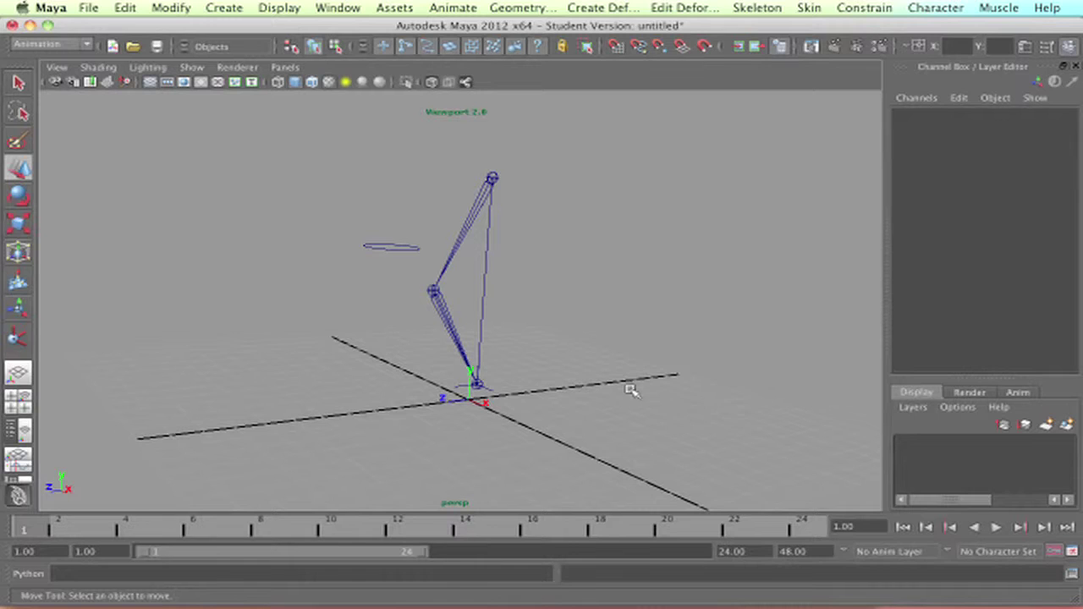
key(alt+super+2)
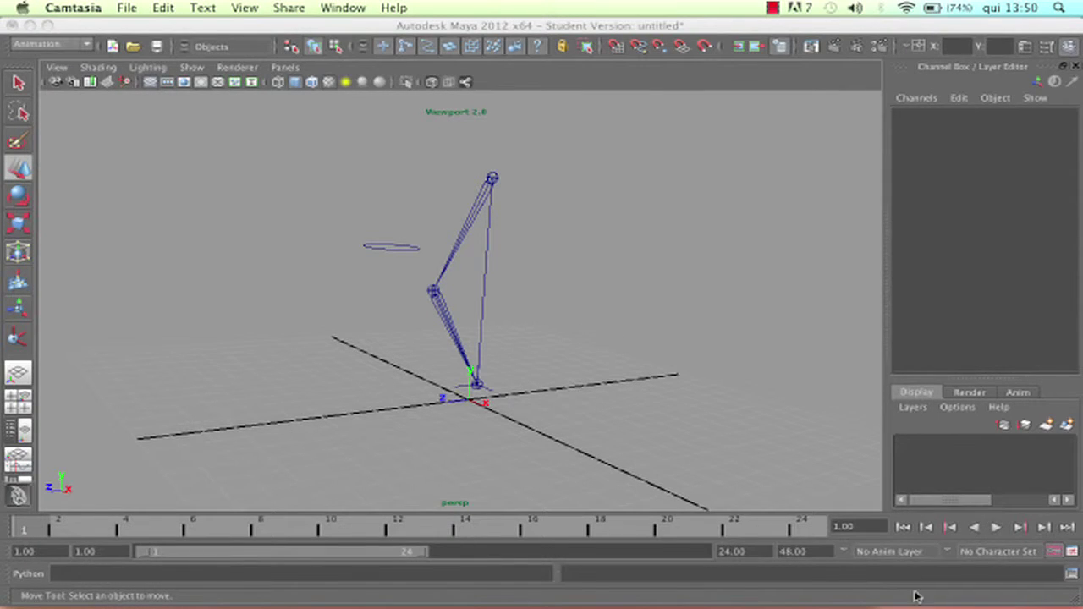
click(1015, 595)
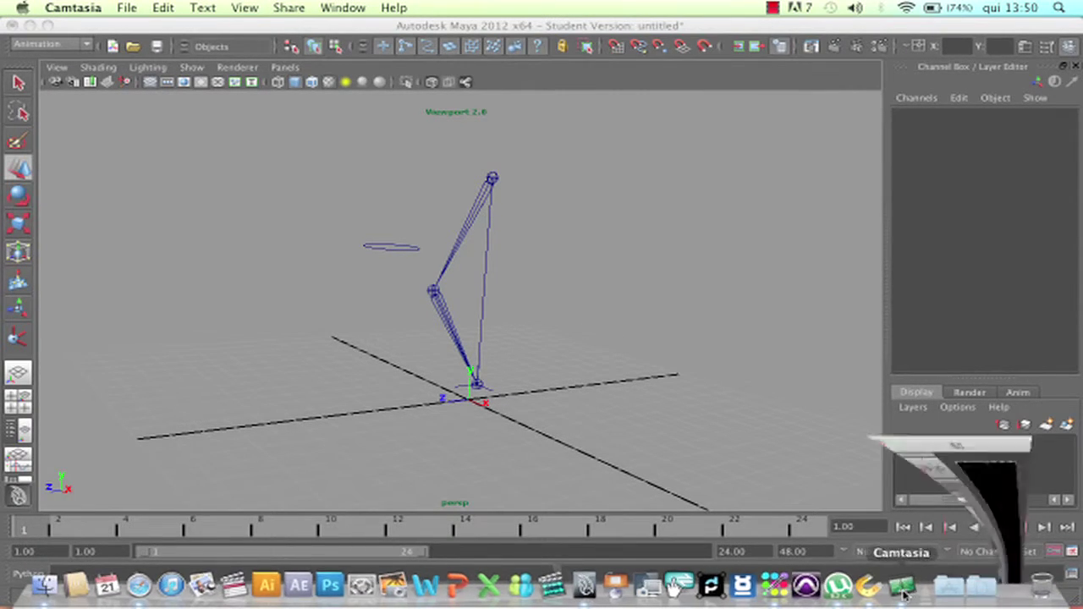